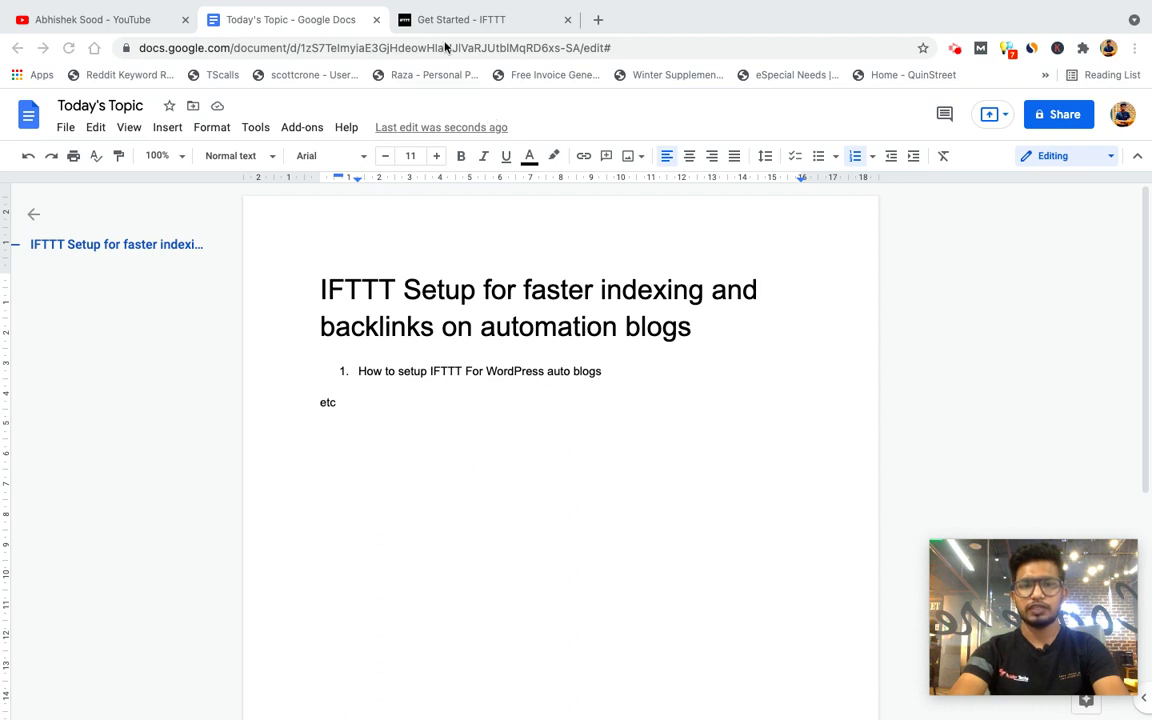
Step: Begin entering the site's e-mail address in the IFTTT Sign up form
left_click(465, 19)
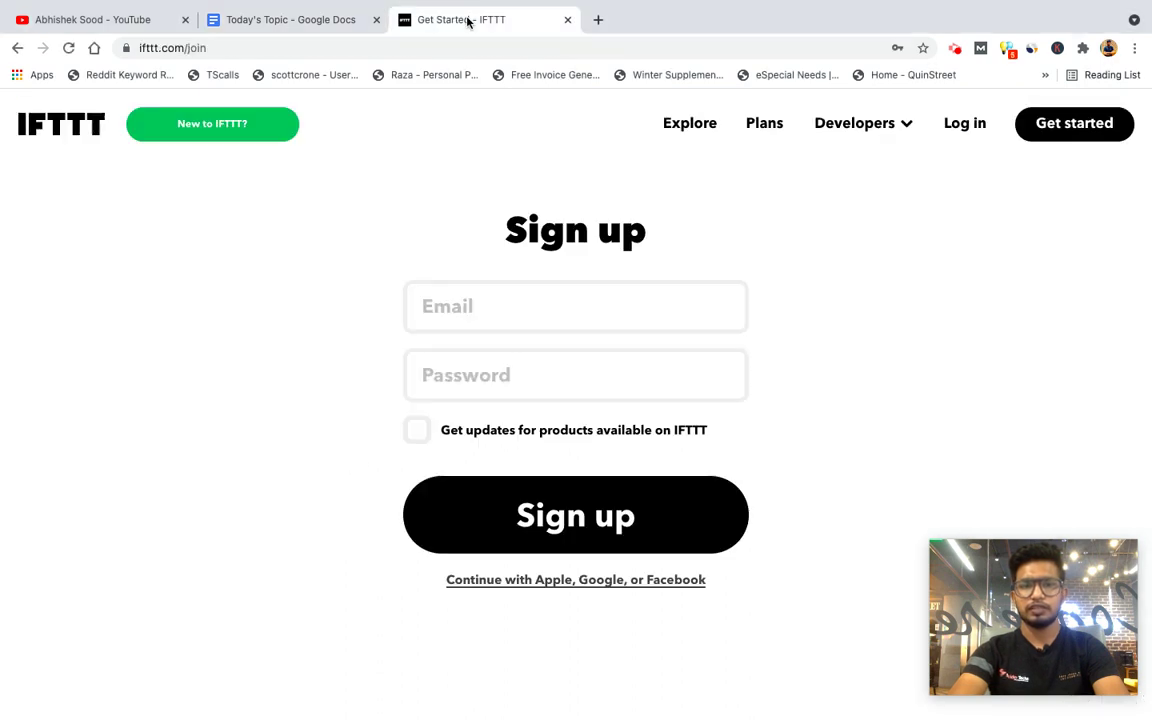
left_click(523, 303)
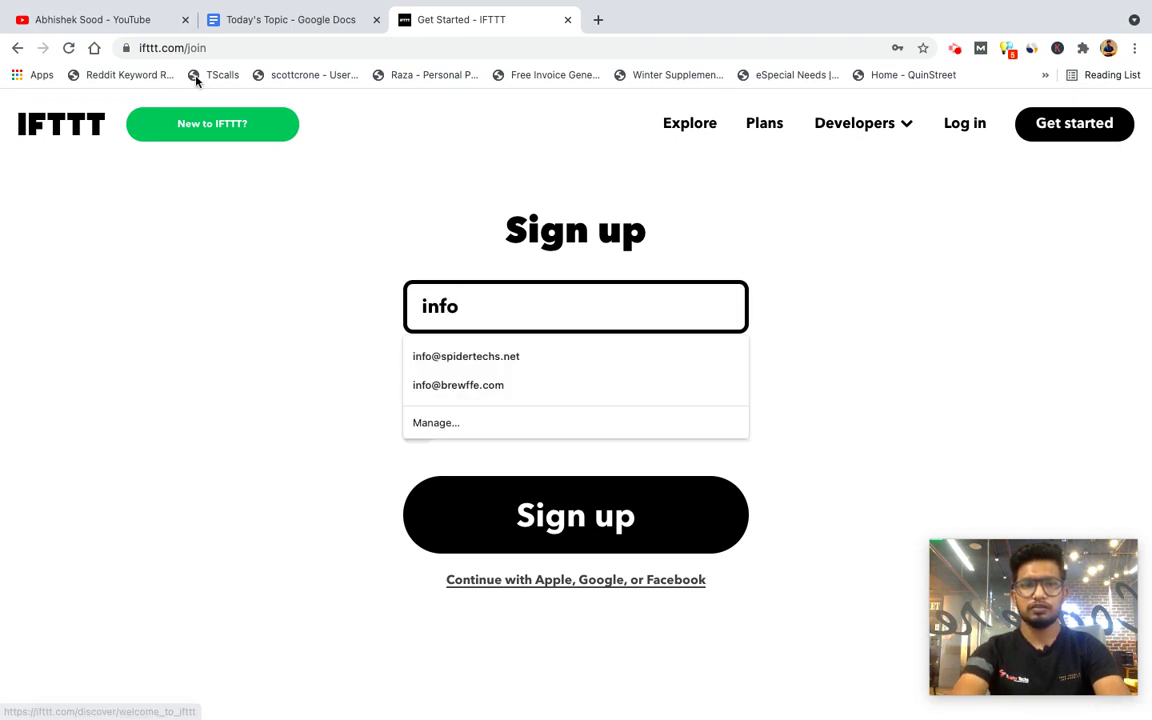
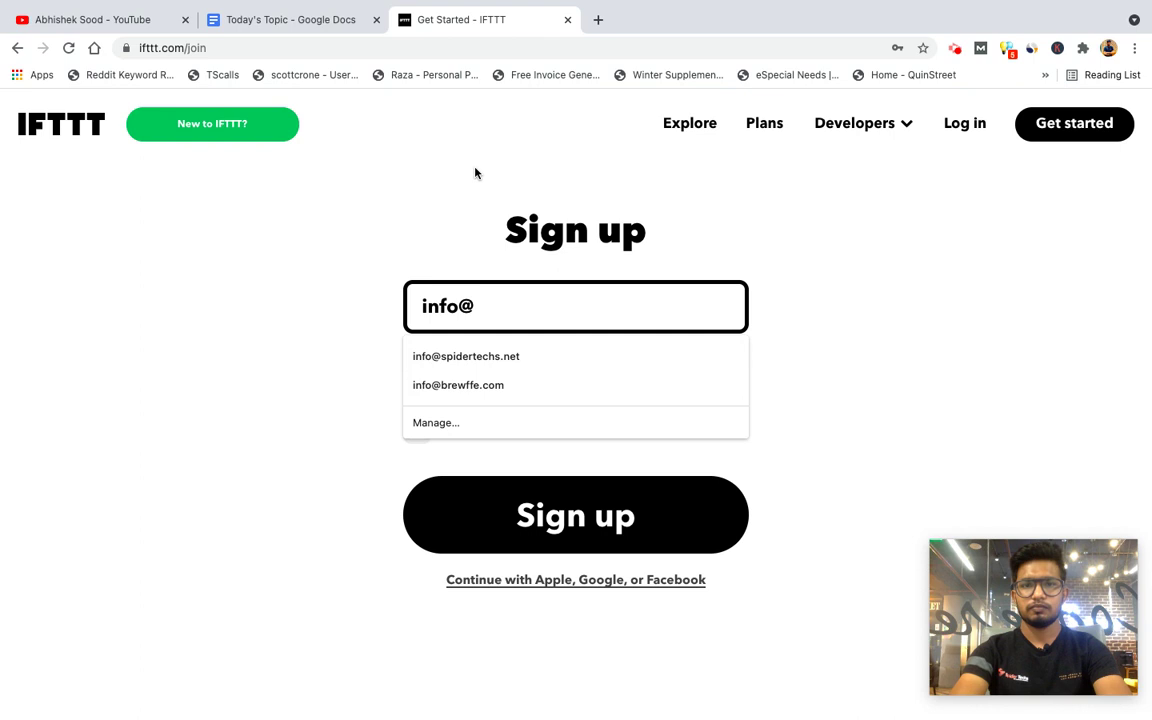
Step: Open the decor99.in homepage in a new browser tab
key("super+t")
type("decor")
key("Return")
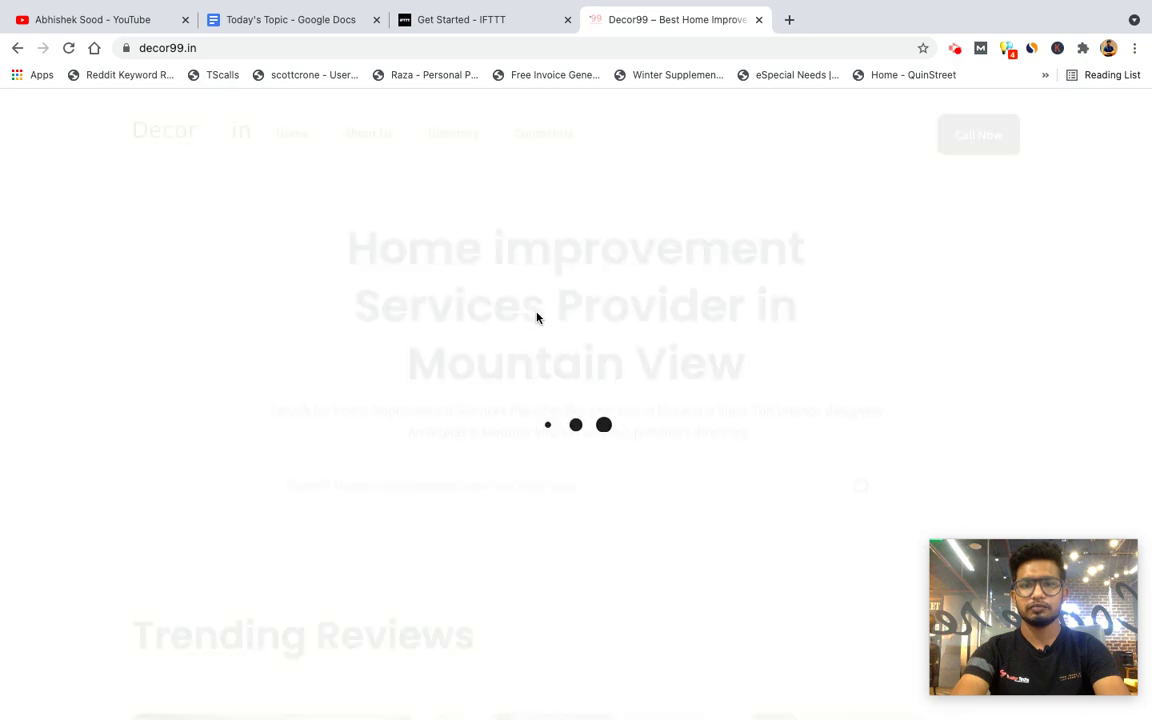
key("super+l")
key("Right")
type("/fee")
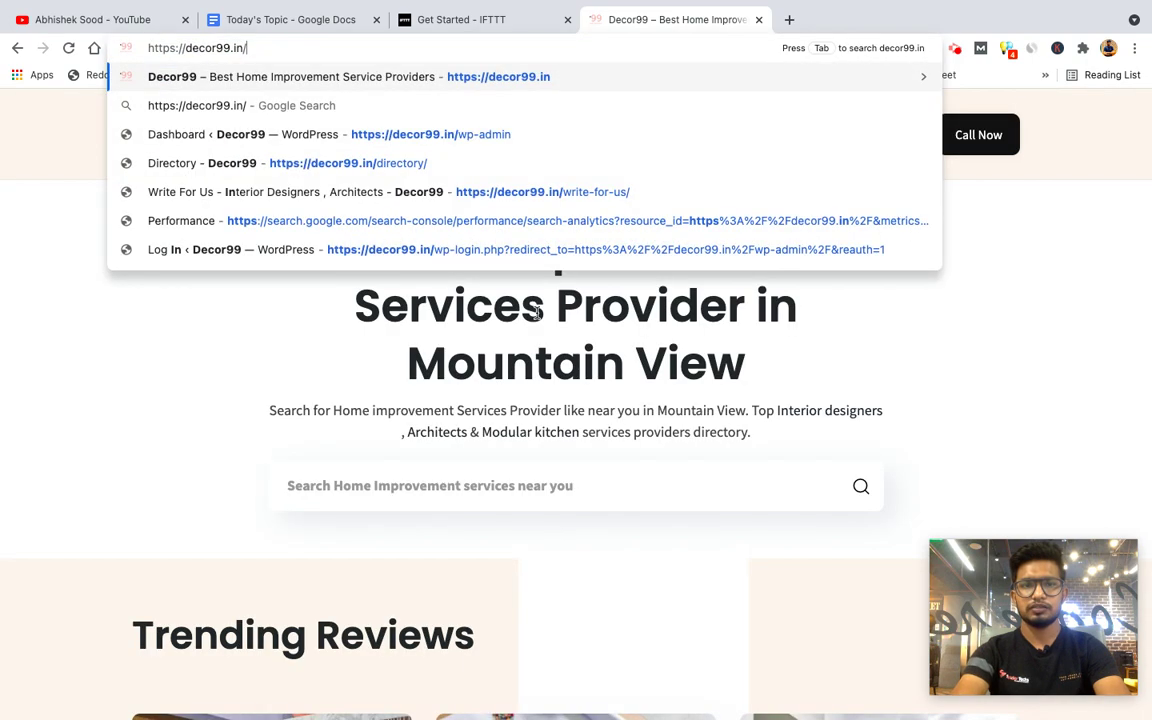
key("BackSpace")
key("BackSpace")
key("BackSpace")
key("Return")
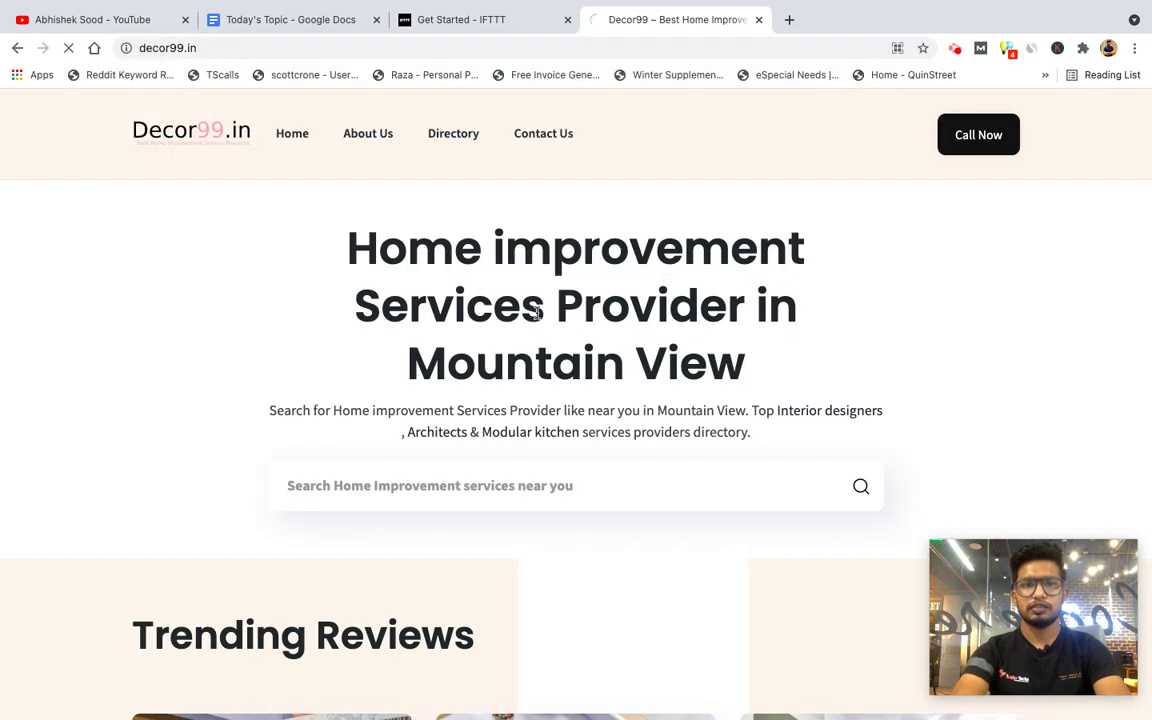
Step: Finish the decor99.in e-mail address, enter the account password, and submit the sign-up
left_click(470, 22)
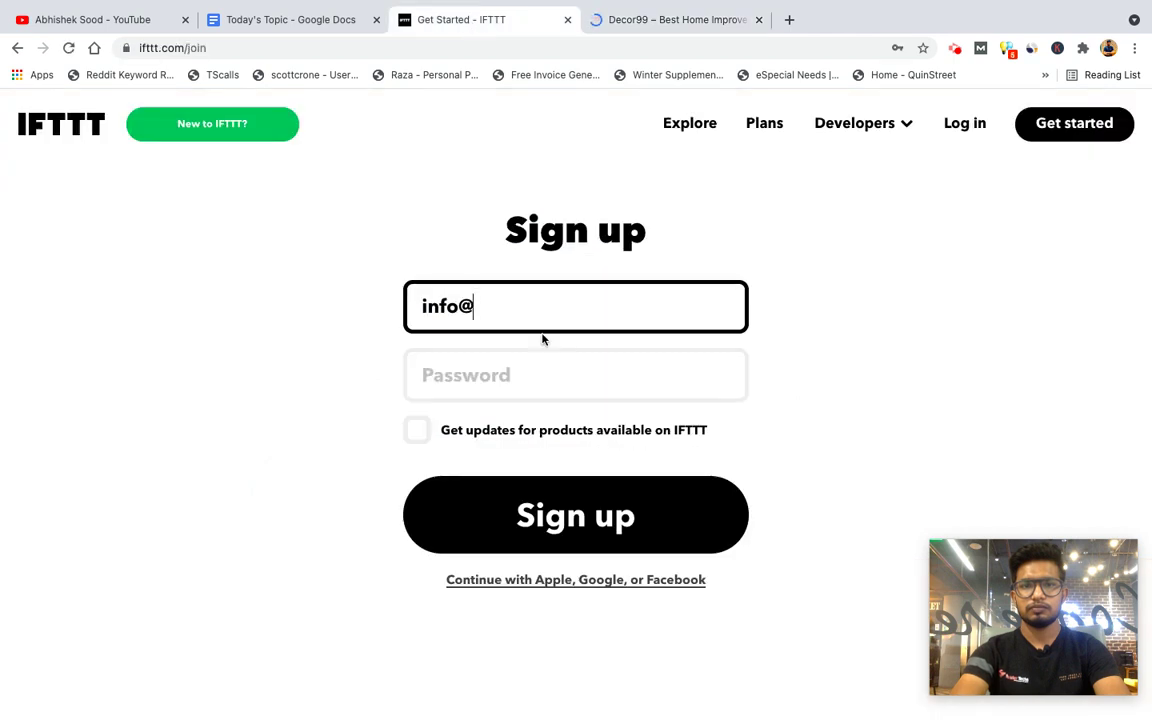
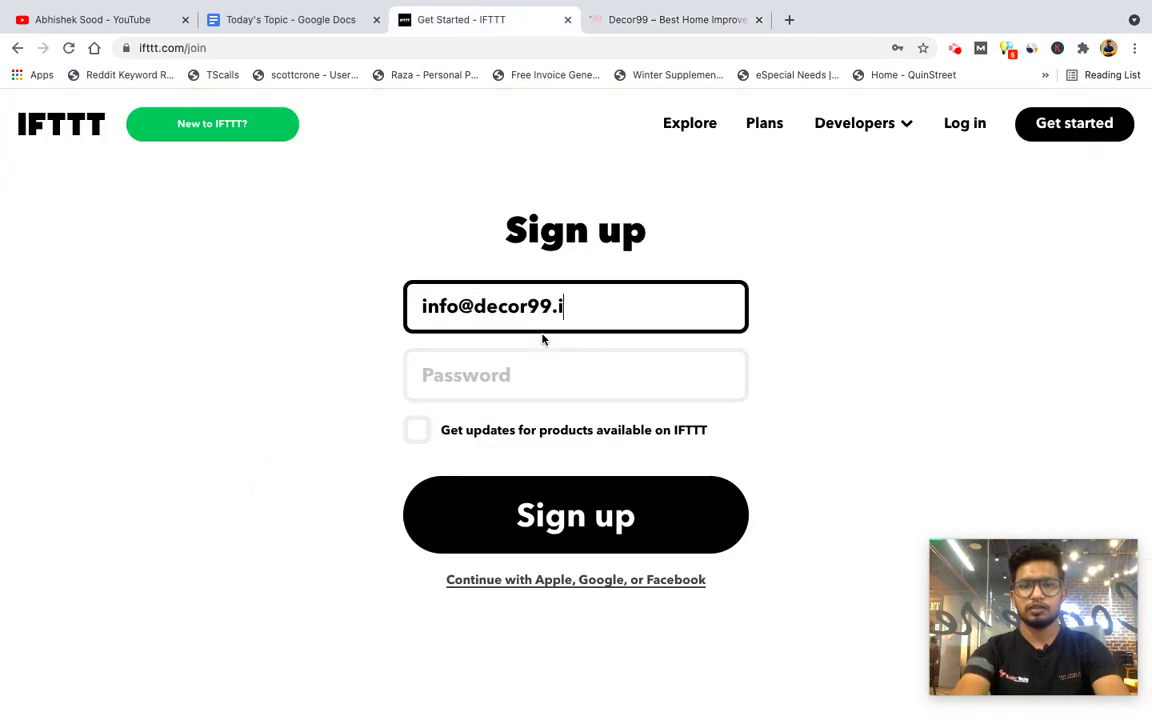
key("Tab")
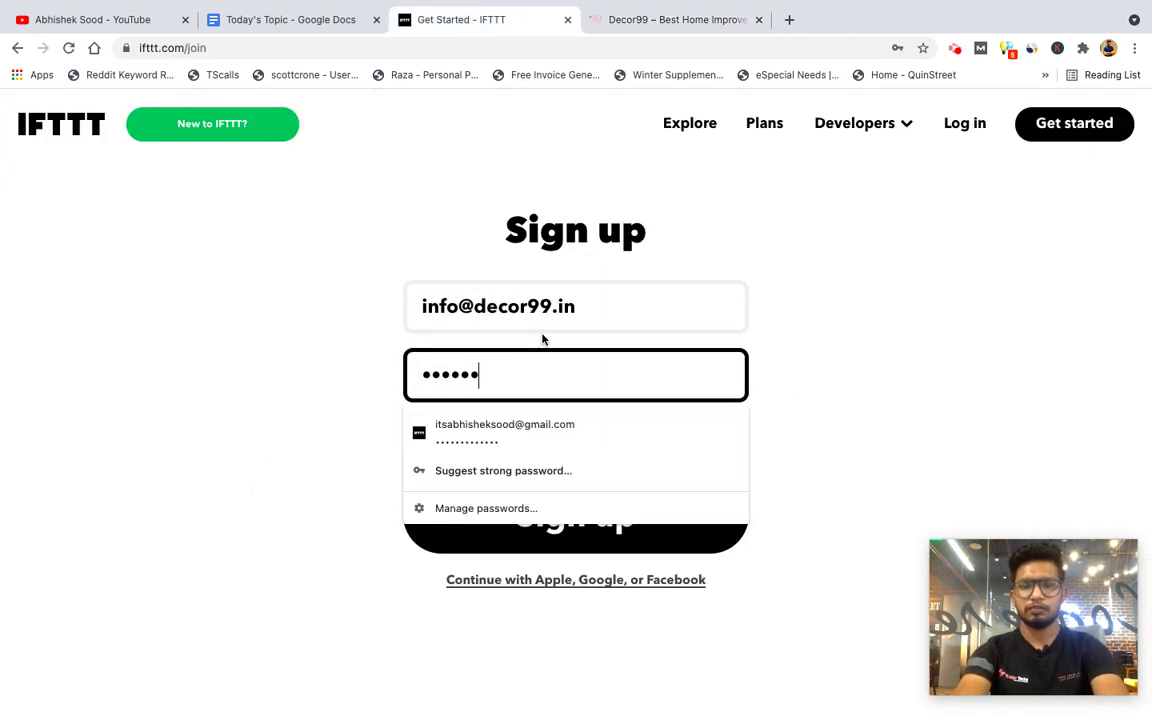
key("Return")
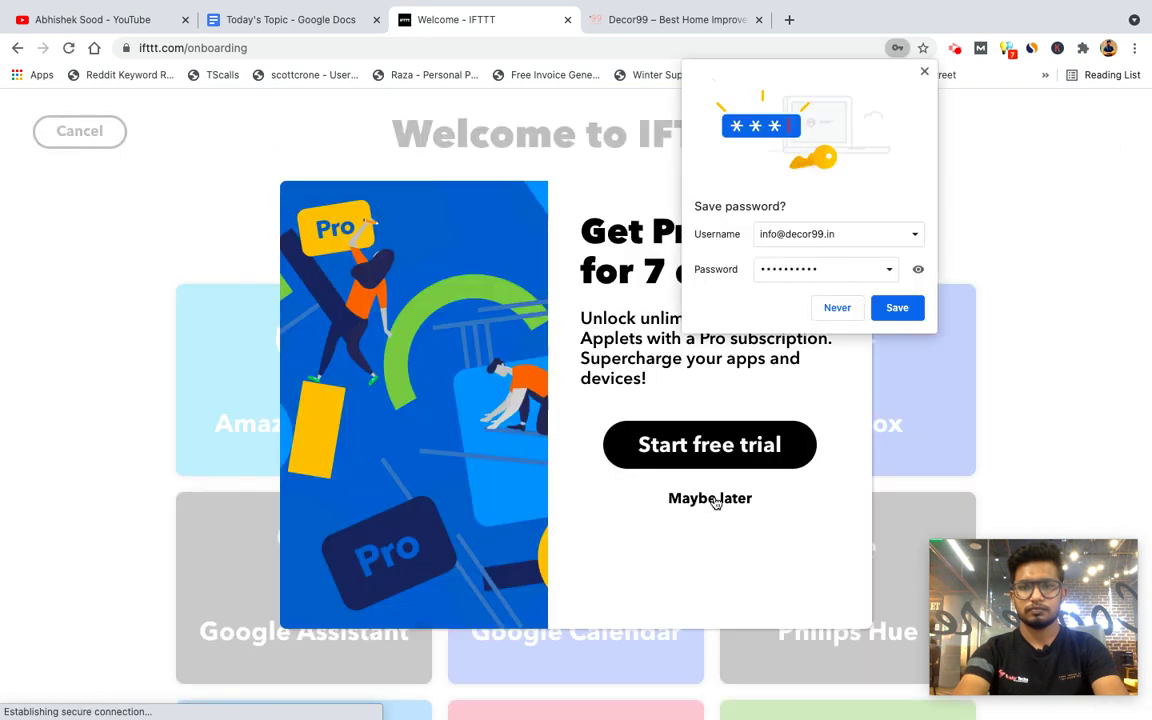
Step: Save the password in the browser and decline the Pro free trial offer
left_click(900, 310)
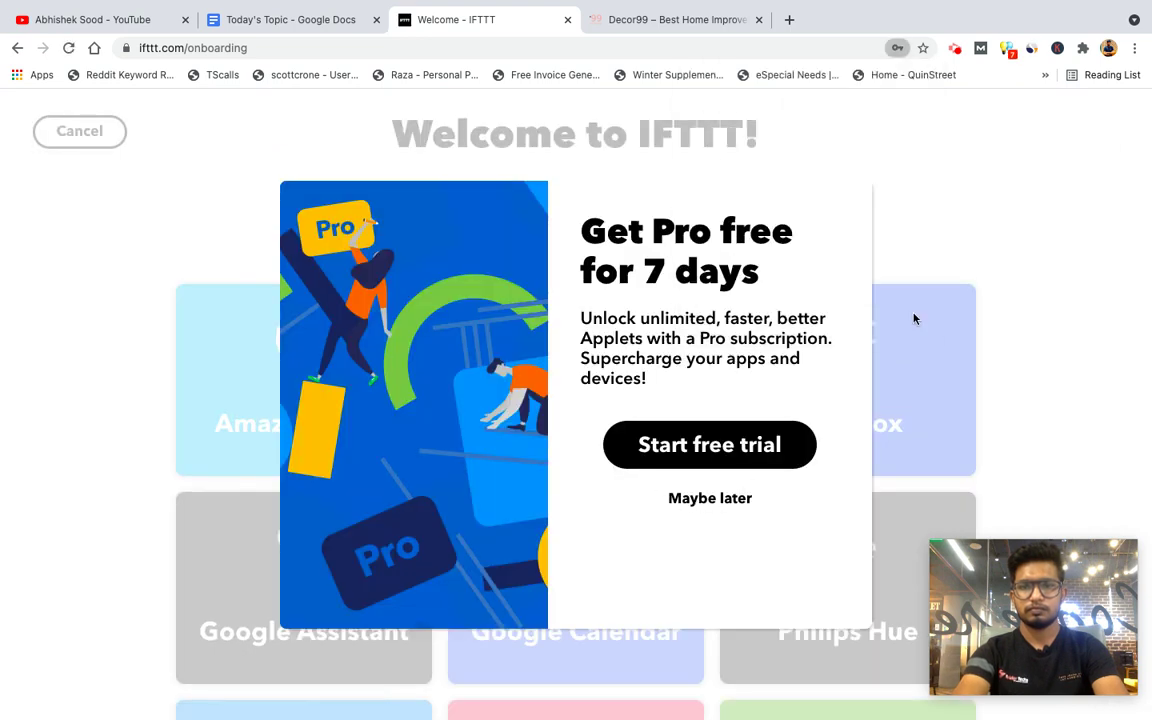
left_click(709, 499)
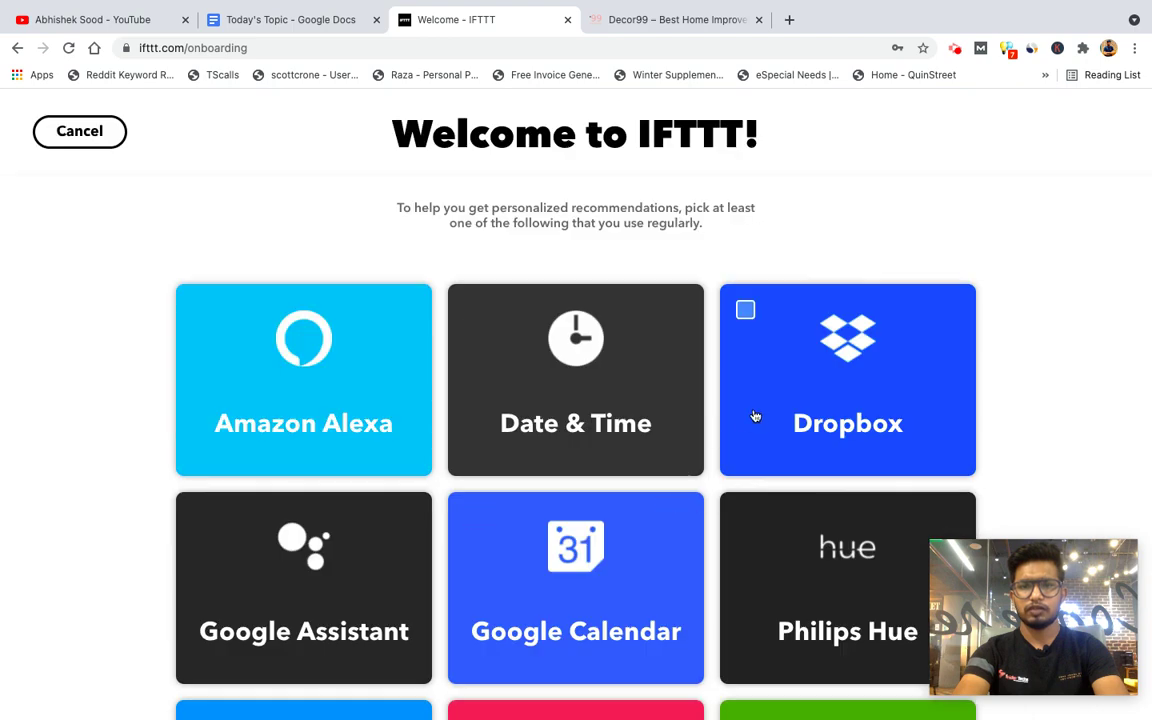
scroll(670, 390, "down", 6)
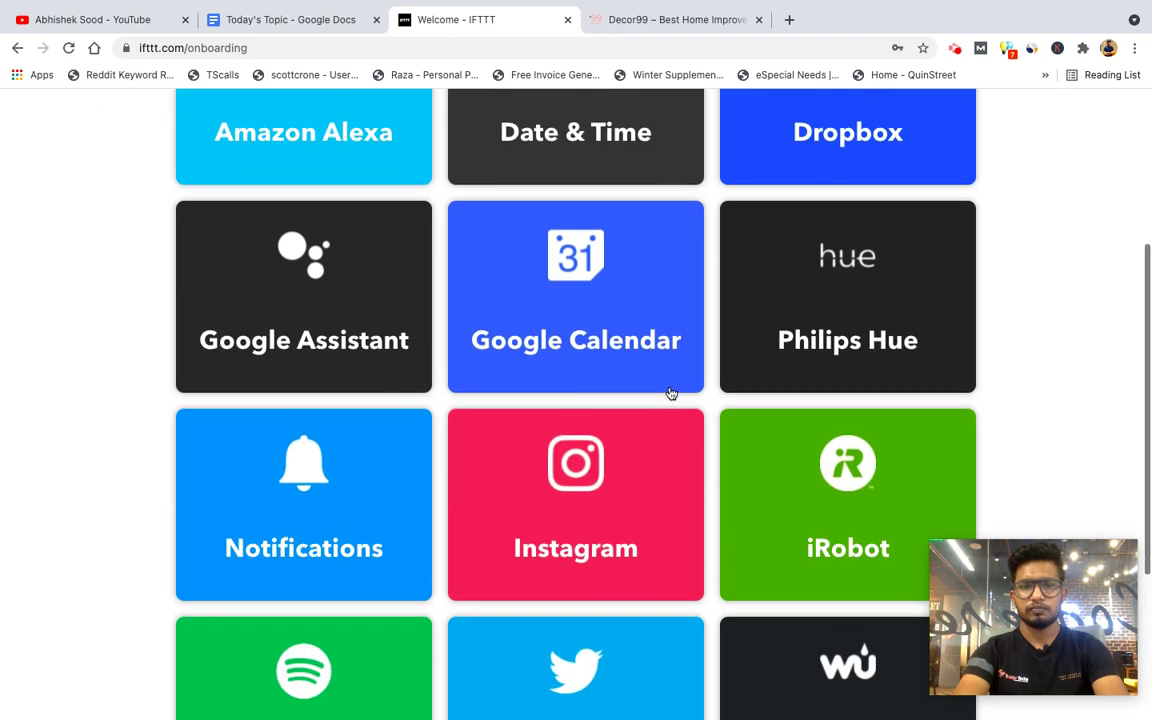
scroll(670, 393, "up", 8)
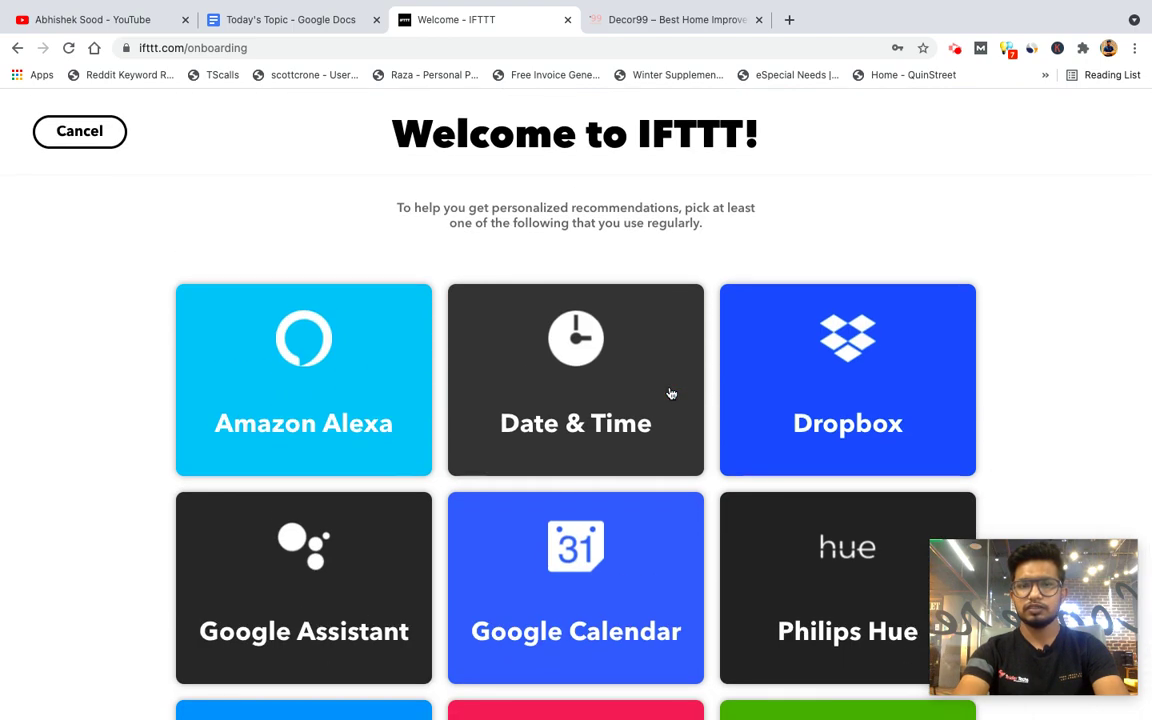
scroll(646, 498, "down", 2)
scroll(640, 495, "up", 2)
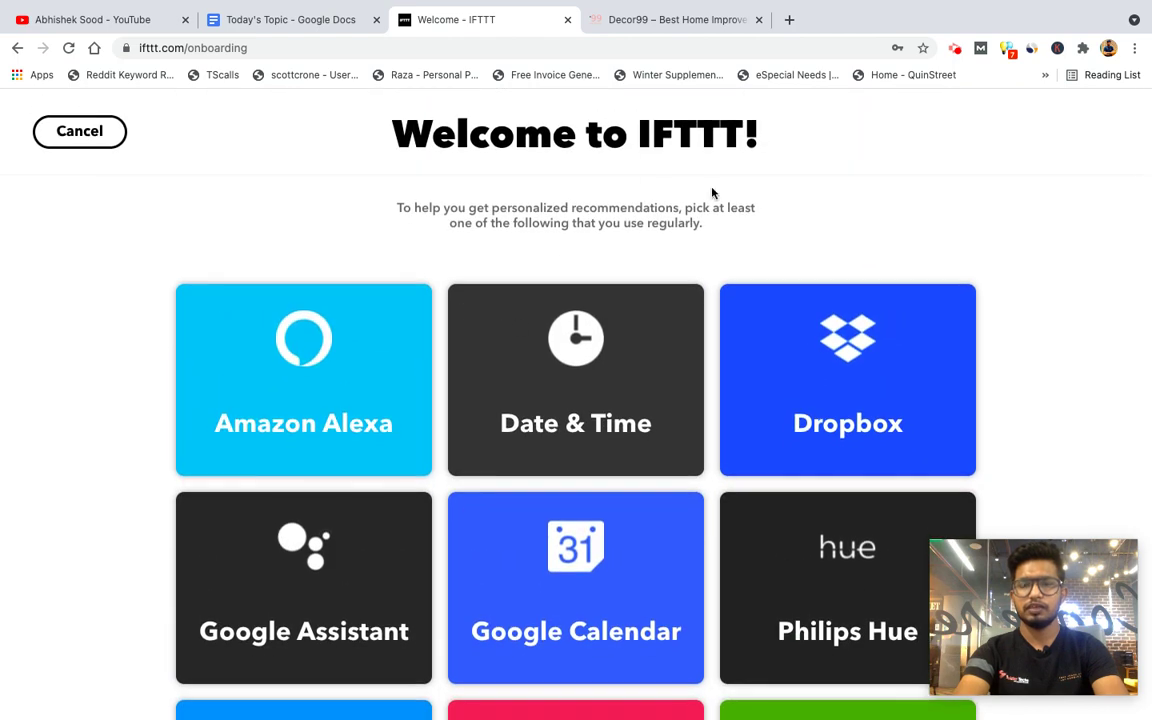
scroll(644, 428, "down", 5)
scroll(641, 429, "up", 5)
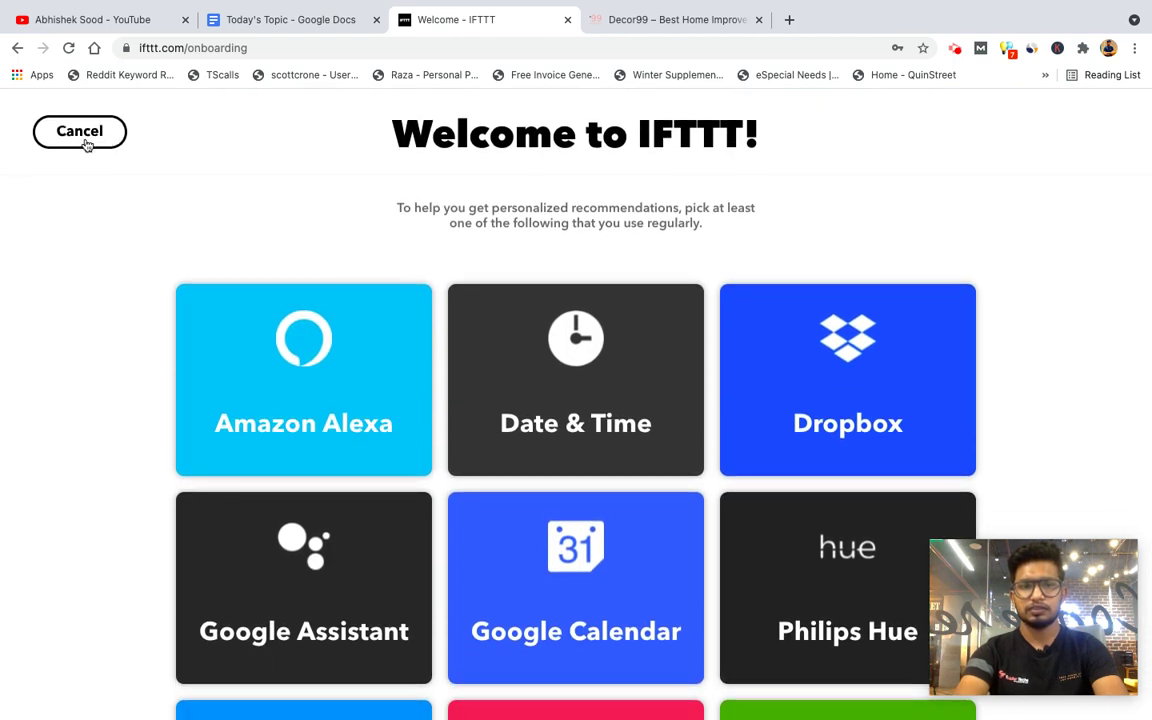
scroll(473, 265, "down", 2)
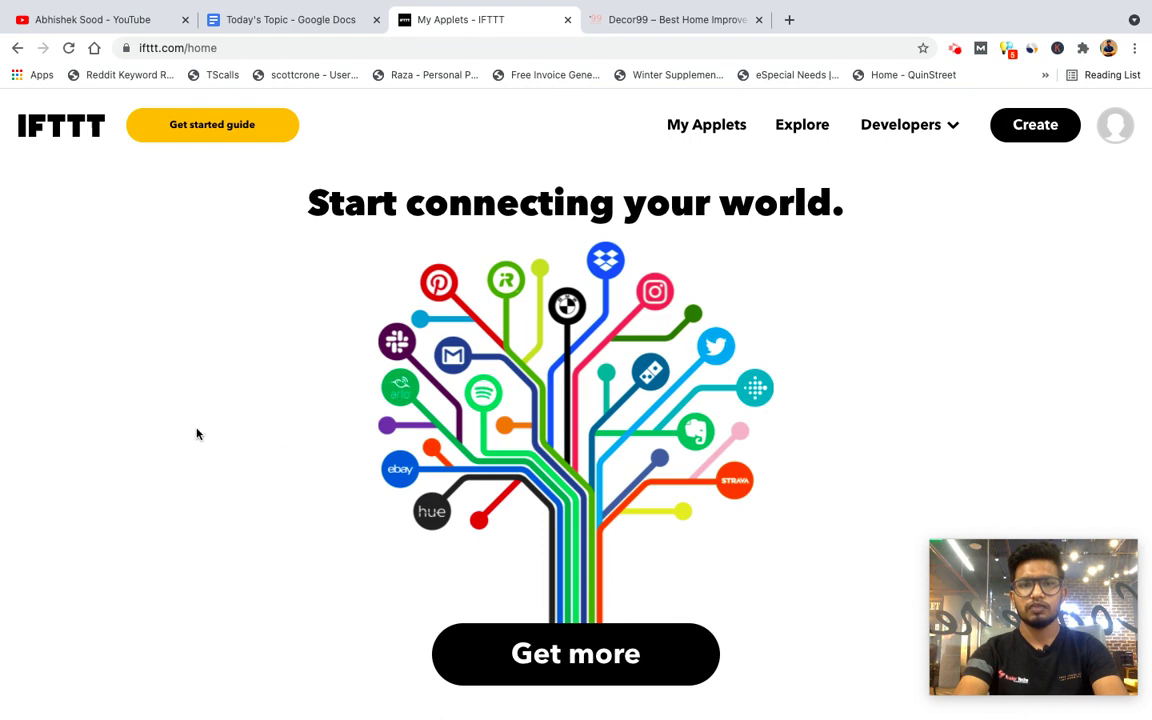
Step: Start a new applet from the IFTTT home page's Create button
scroll(195, 432, "down", 3)
scroll(196, 433, "up", 3)
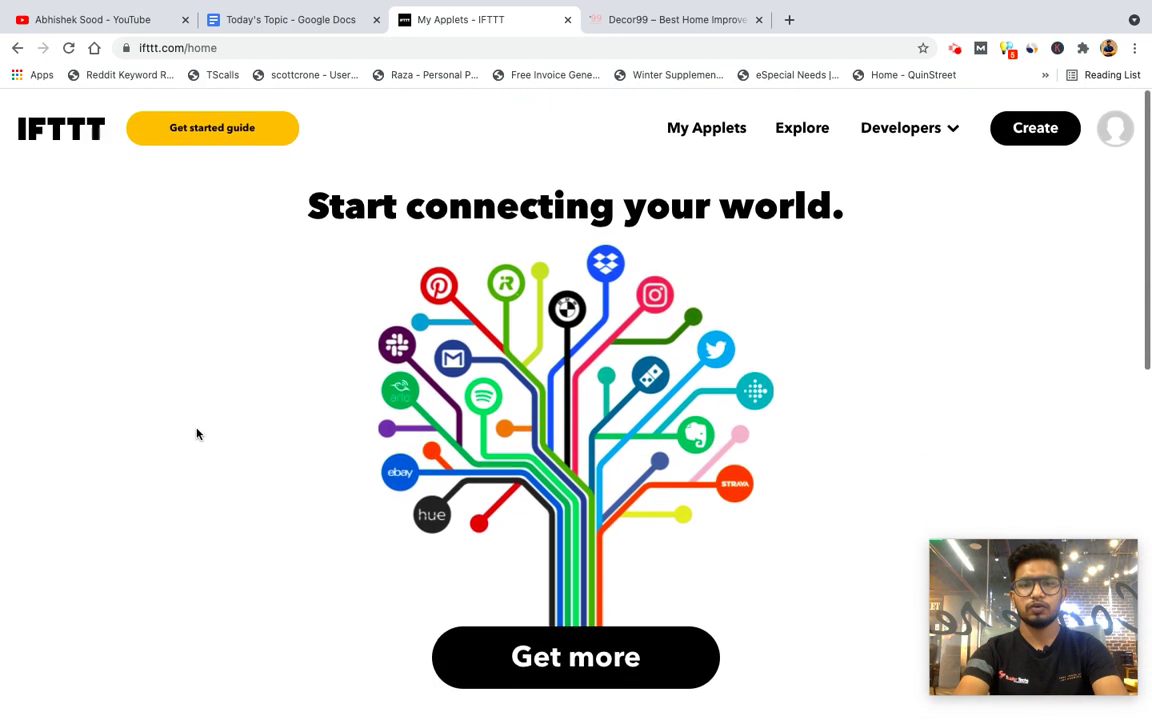
left_click(1021, 140)
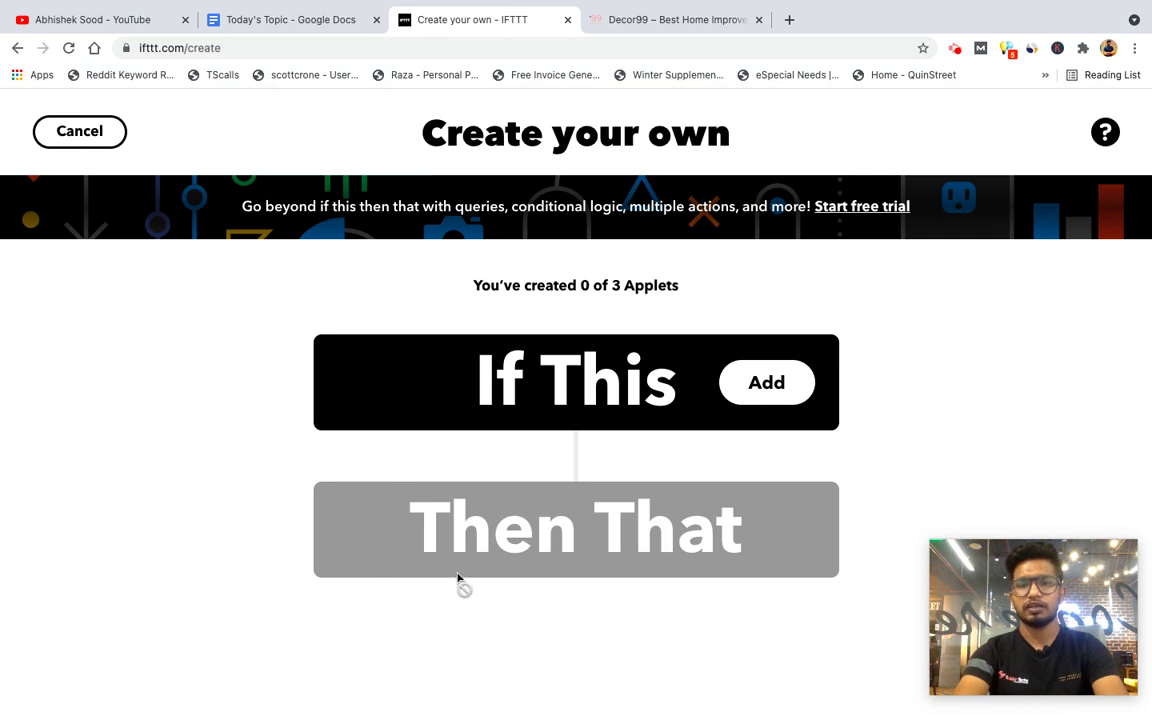
Step: Glance at the Decor99 site's Services heading, then return to the applet builder
left_click(665, 20)
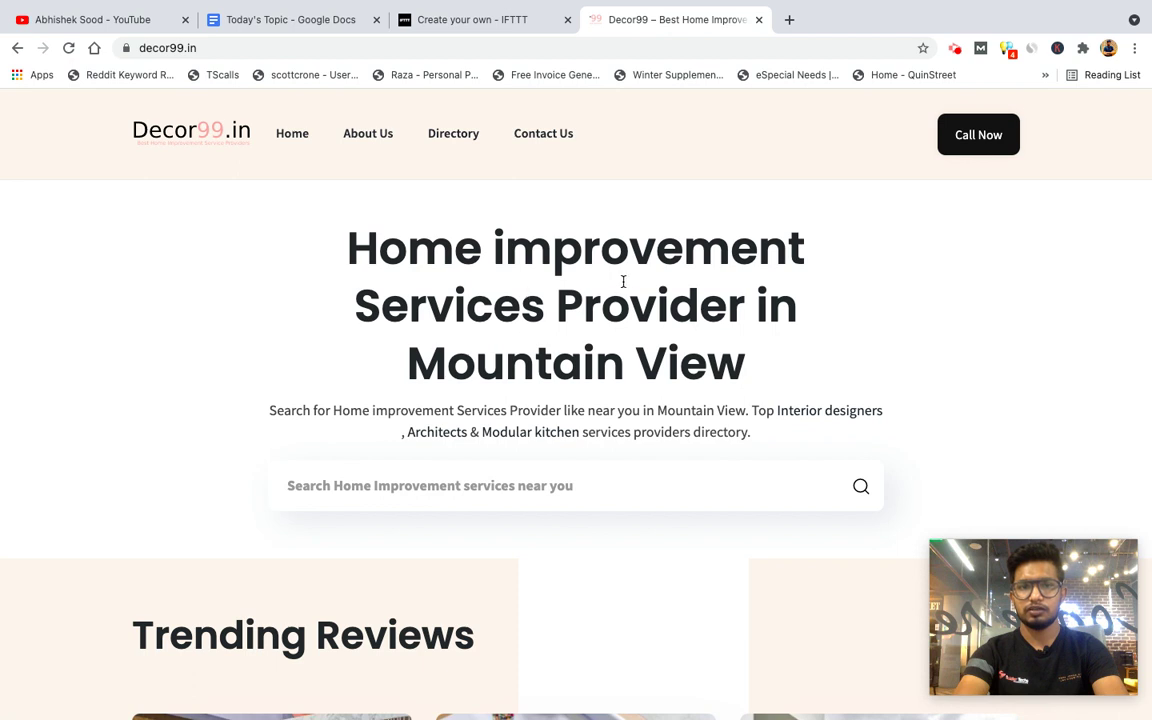
double_click(500, 292)
left_click(477, 226)
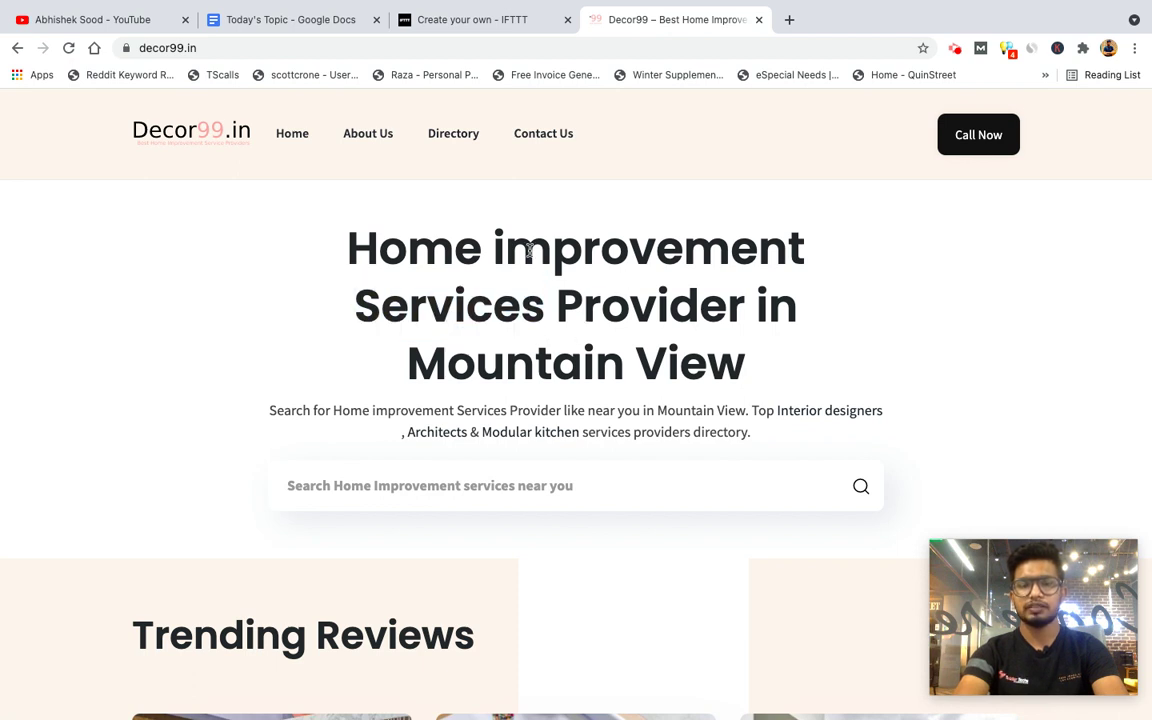
left_click(482, 20)
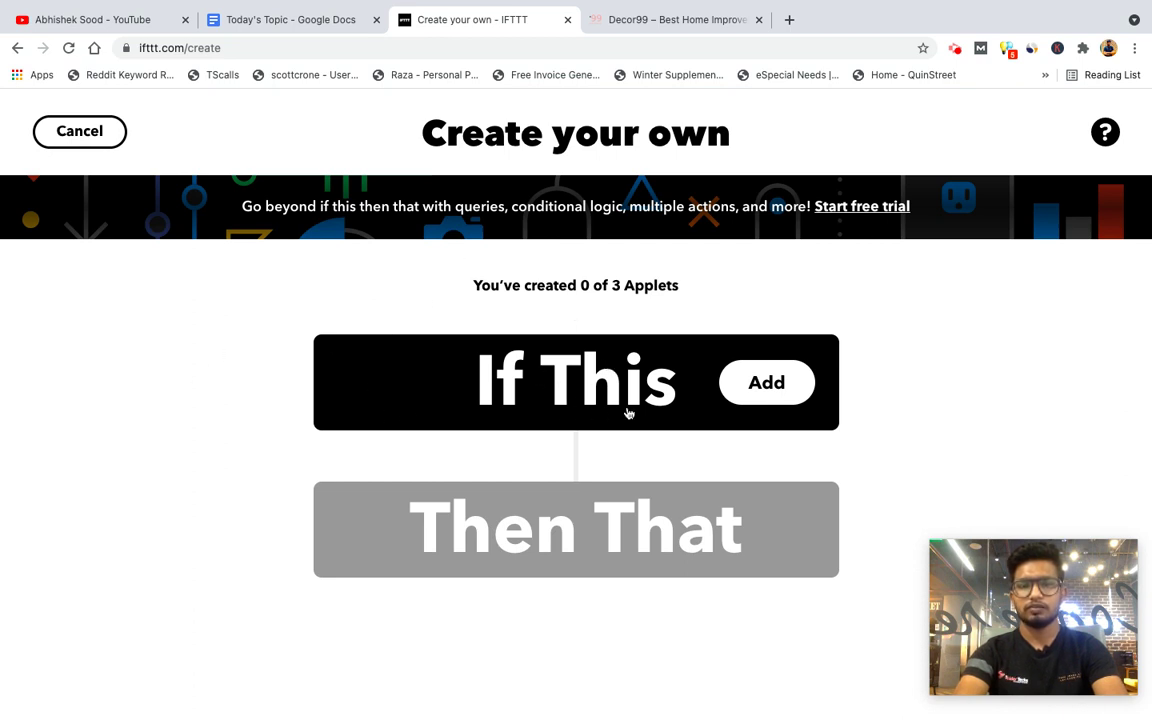
Step: Choose RSS Feed as the If This trigger service
left_click(766, 383)
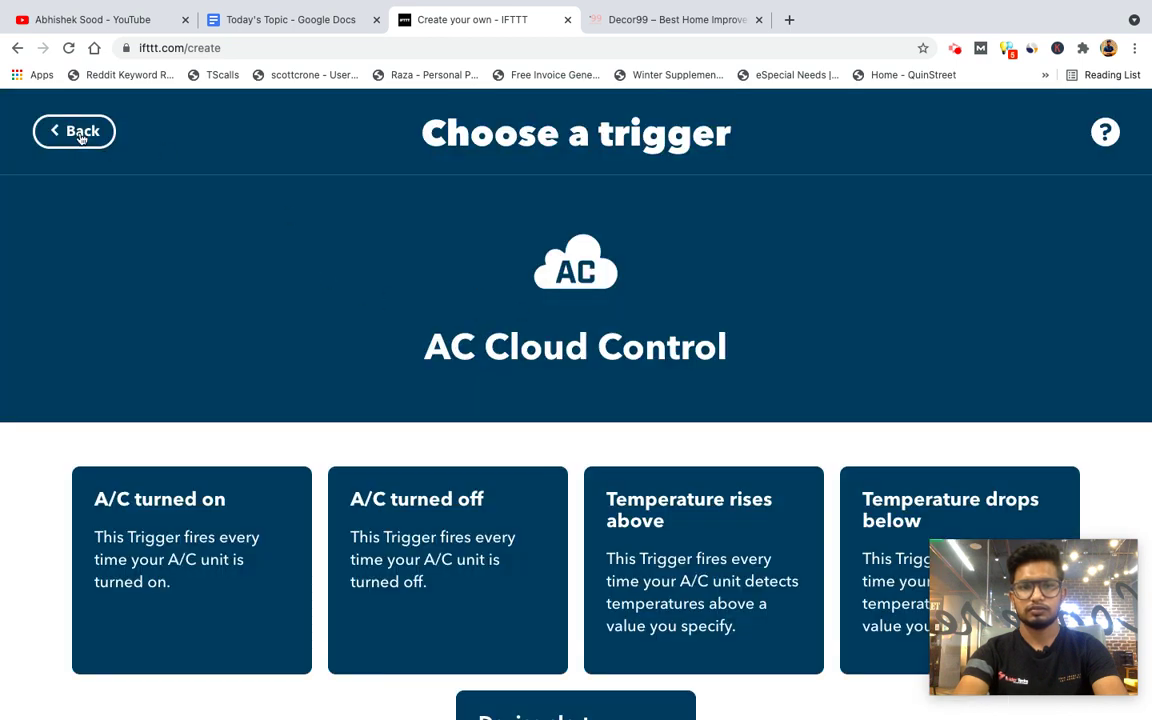
left_click(82, 137)
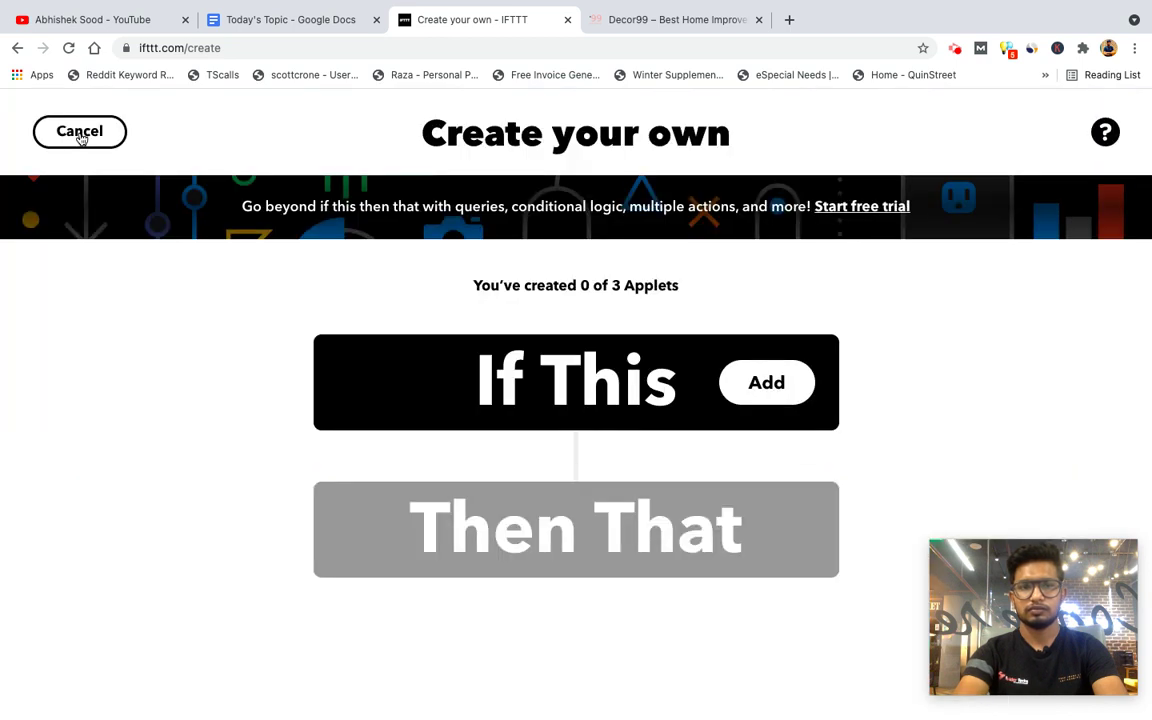
left_click(761, 386)
type("rss")
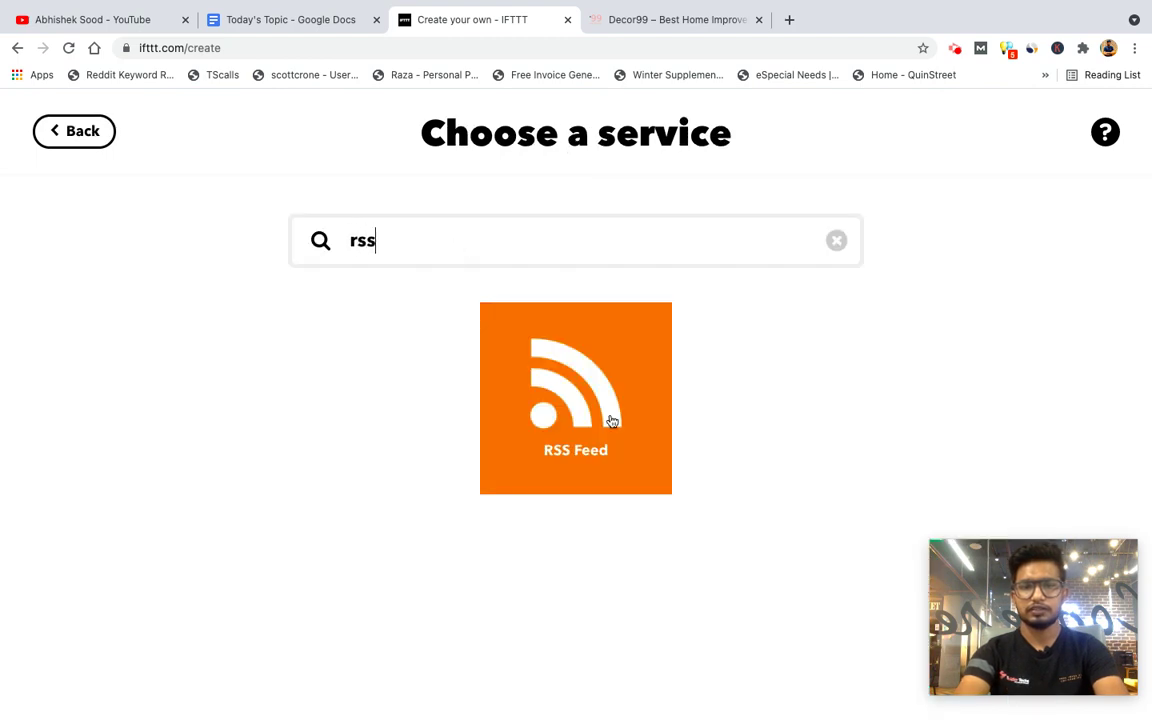
left_click(609, 420)
left_click(705, 33)
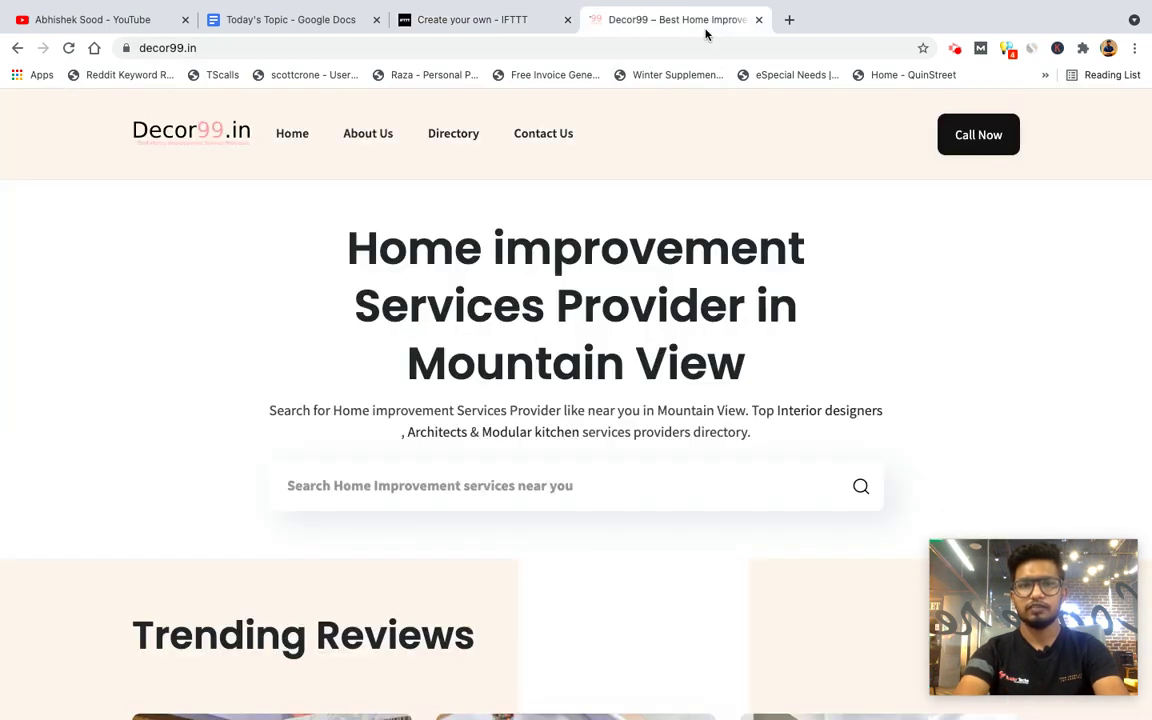
key("super+l")
key("Right")
type("/feed")
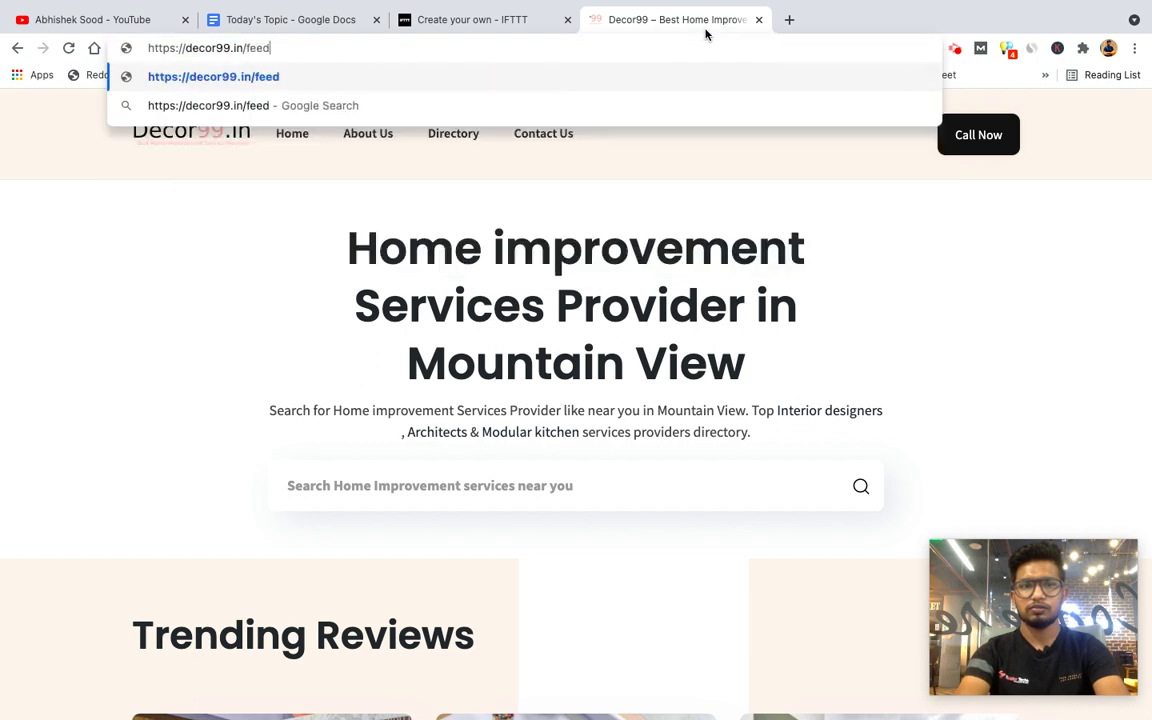
key("Return")
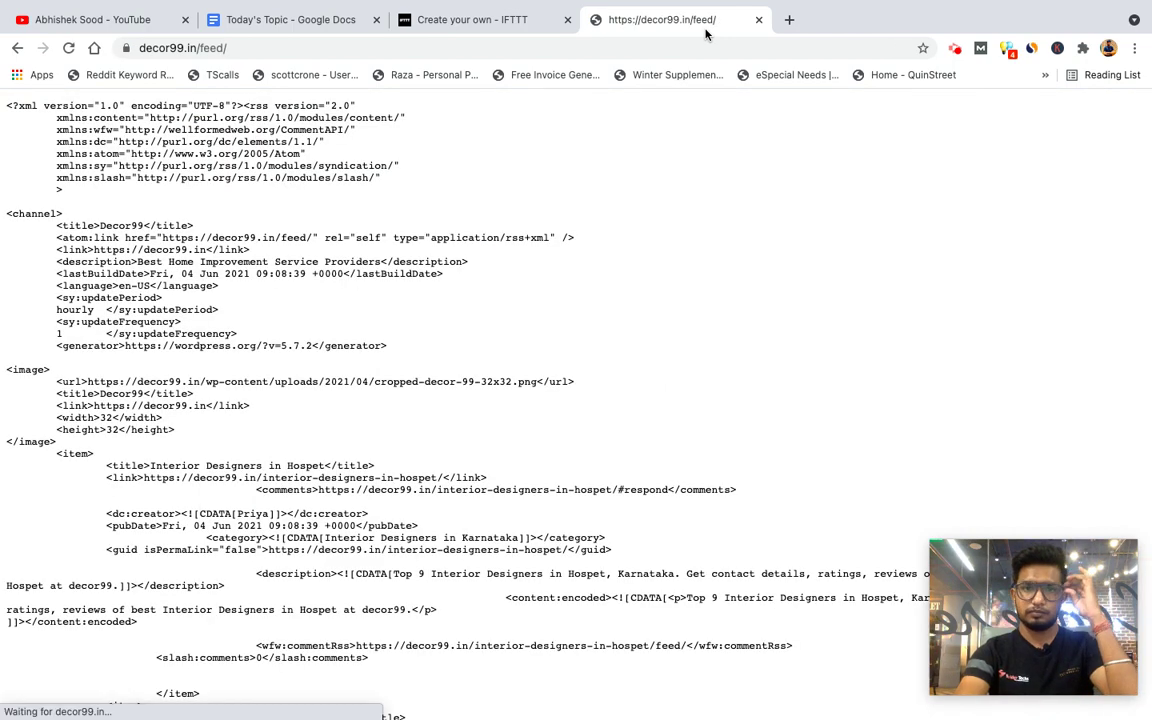
key("super+l")
key("super+c")
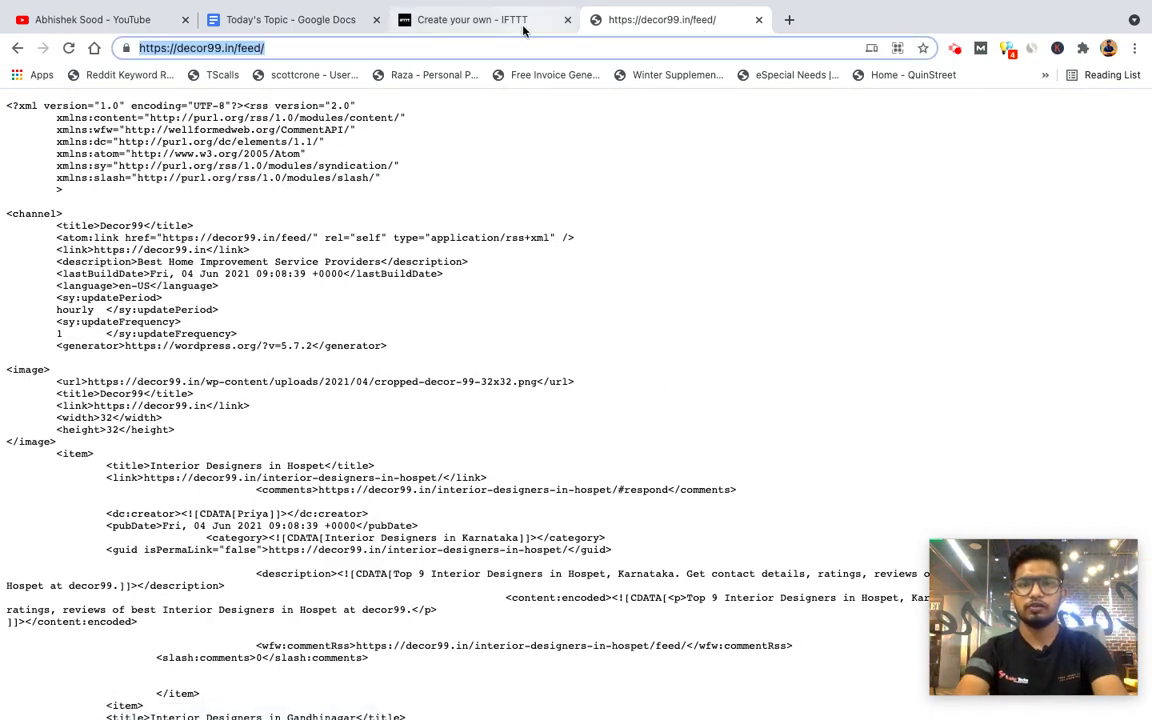
left_click(522, 30)
left_click(362, 508)
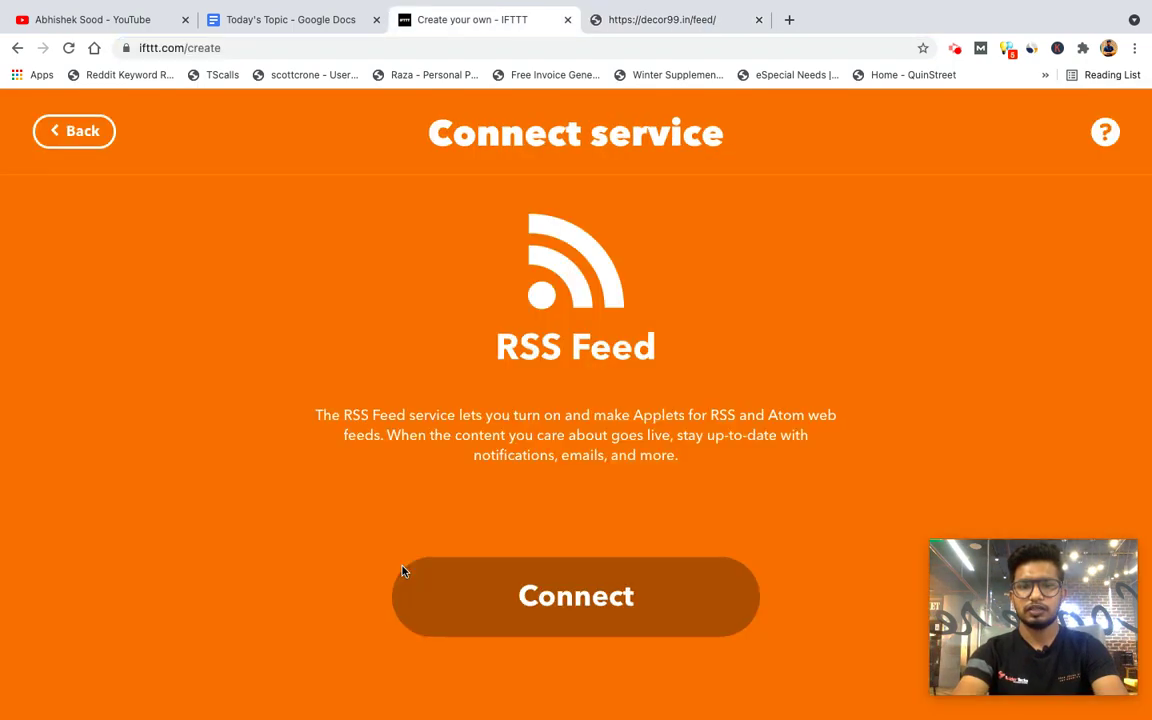
left_click(558, 582)
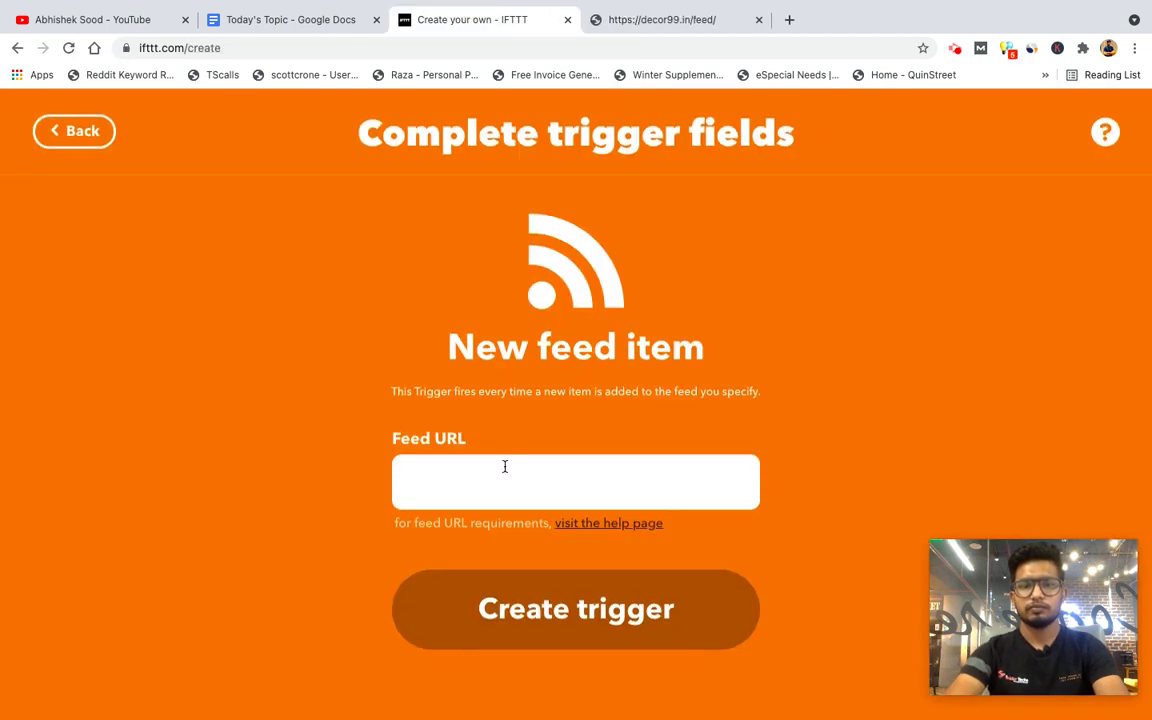
left_click(505, 466)
key("super+v")
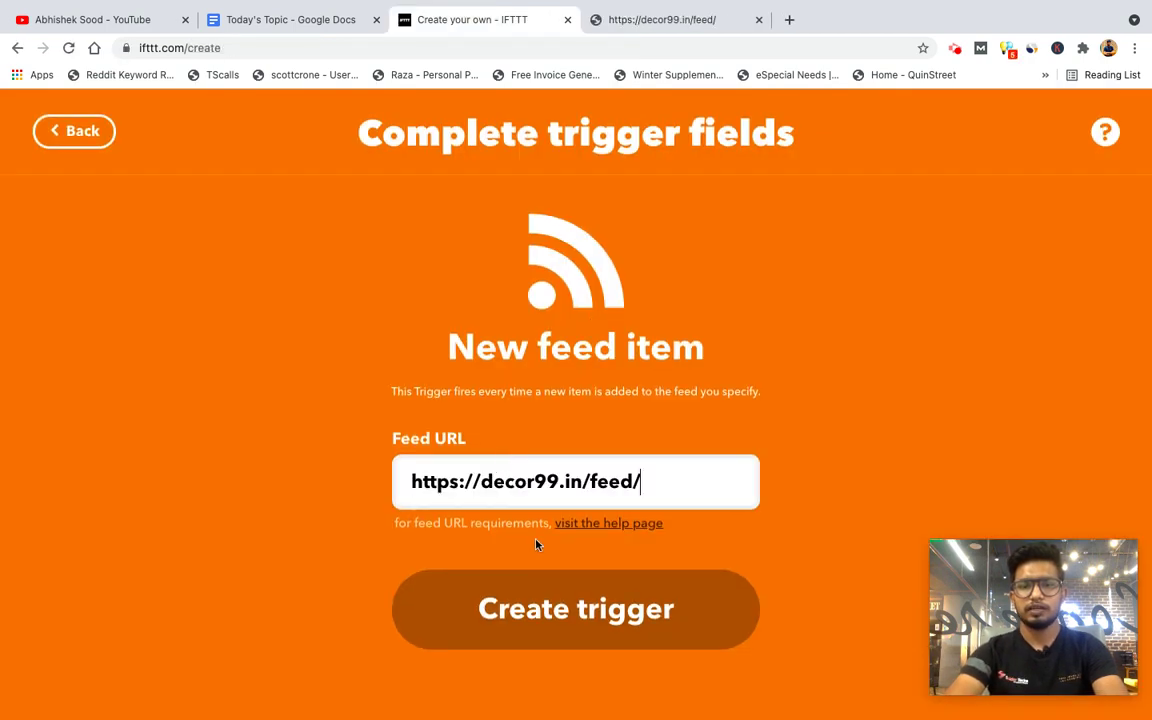
left_click(583, 630)
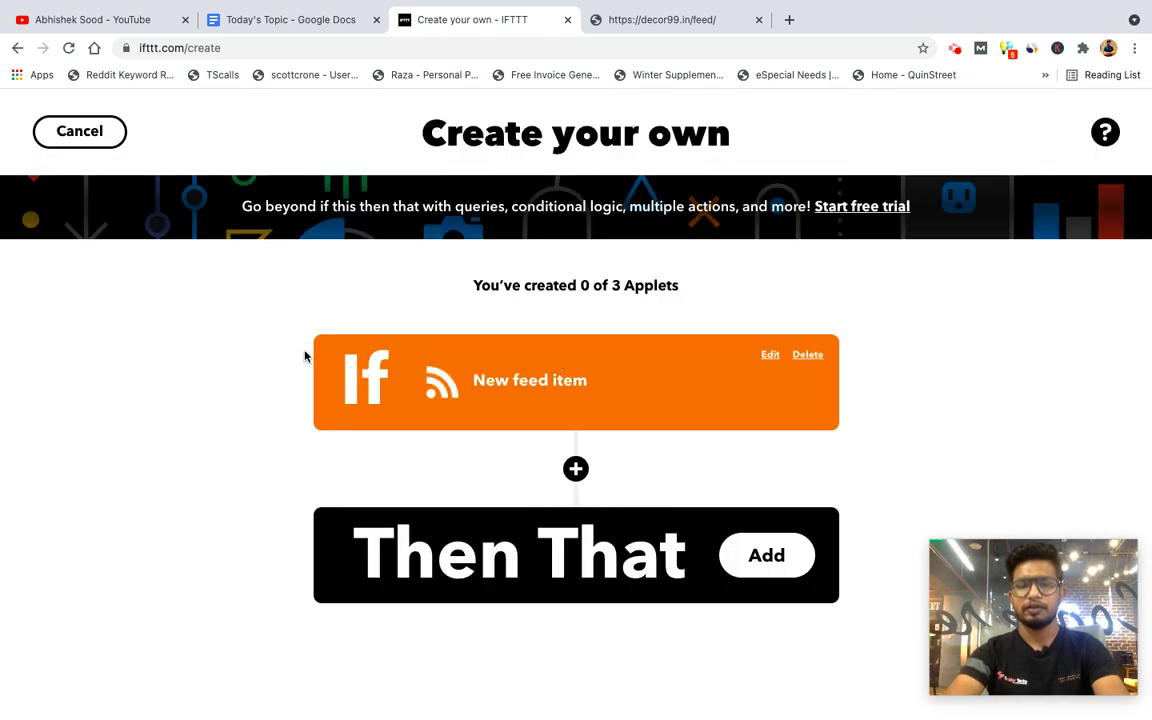
left_click(565, 543)
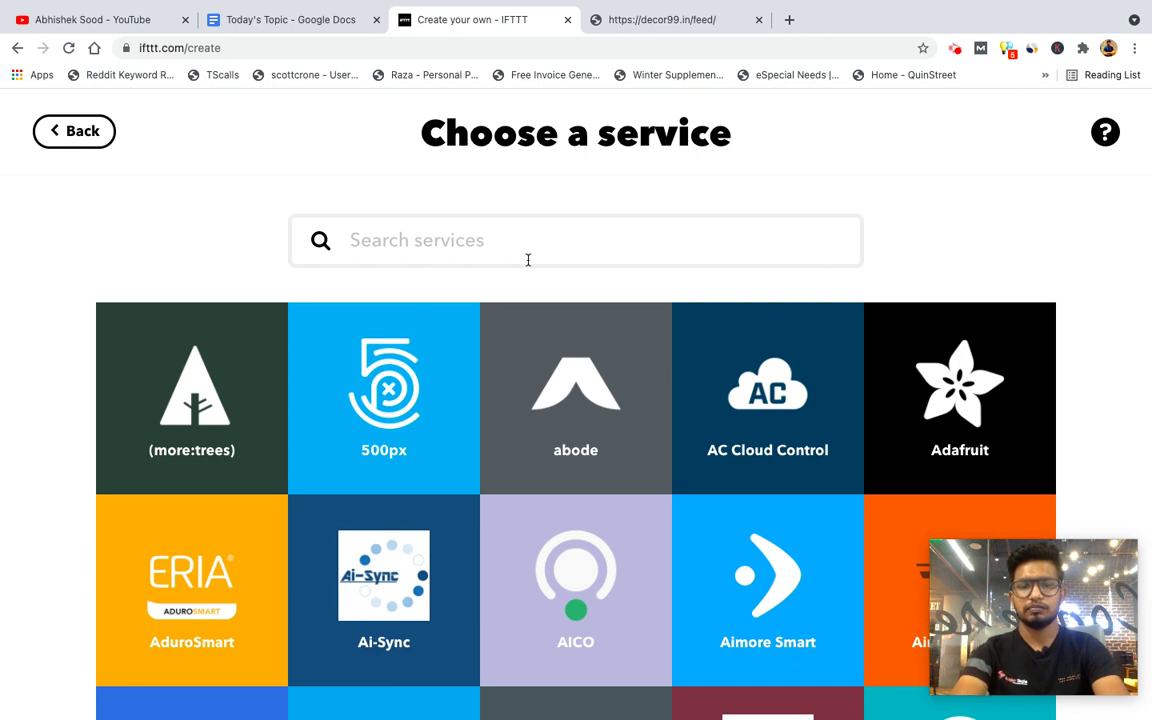
Step: Search action services for face, twi, web, wor, tum, and finally blo to find Blogger
type("face")
key("super+a")
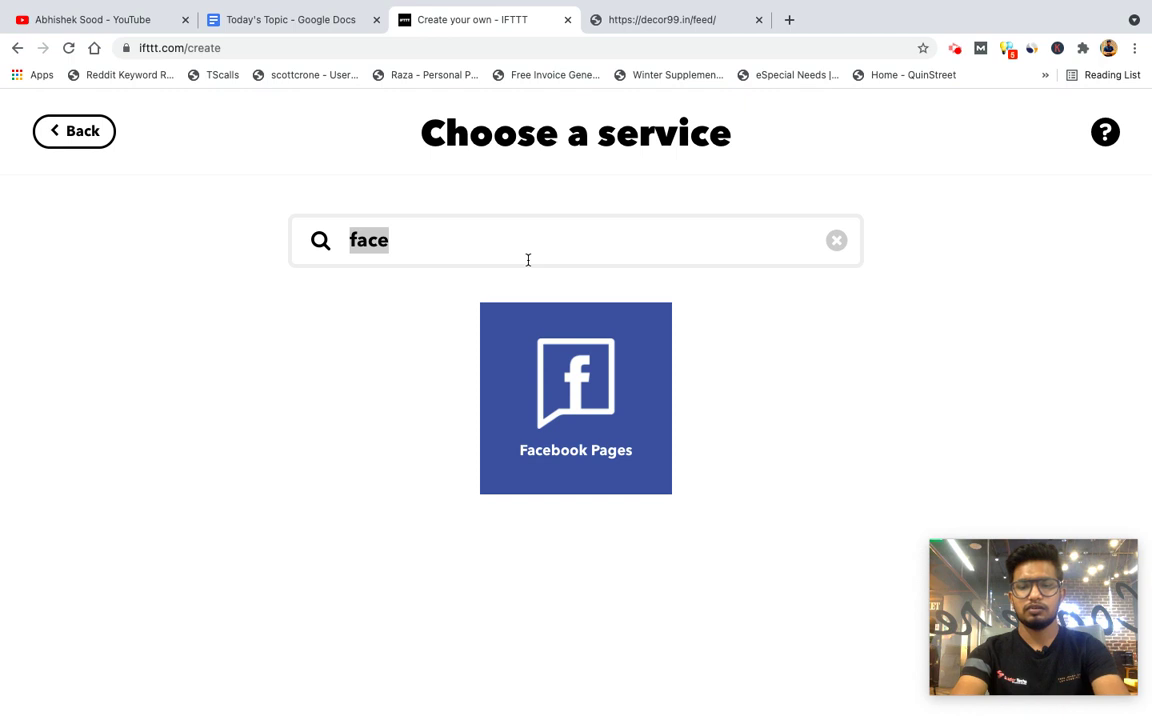
type("twi")
key("super+a")
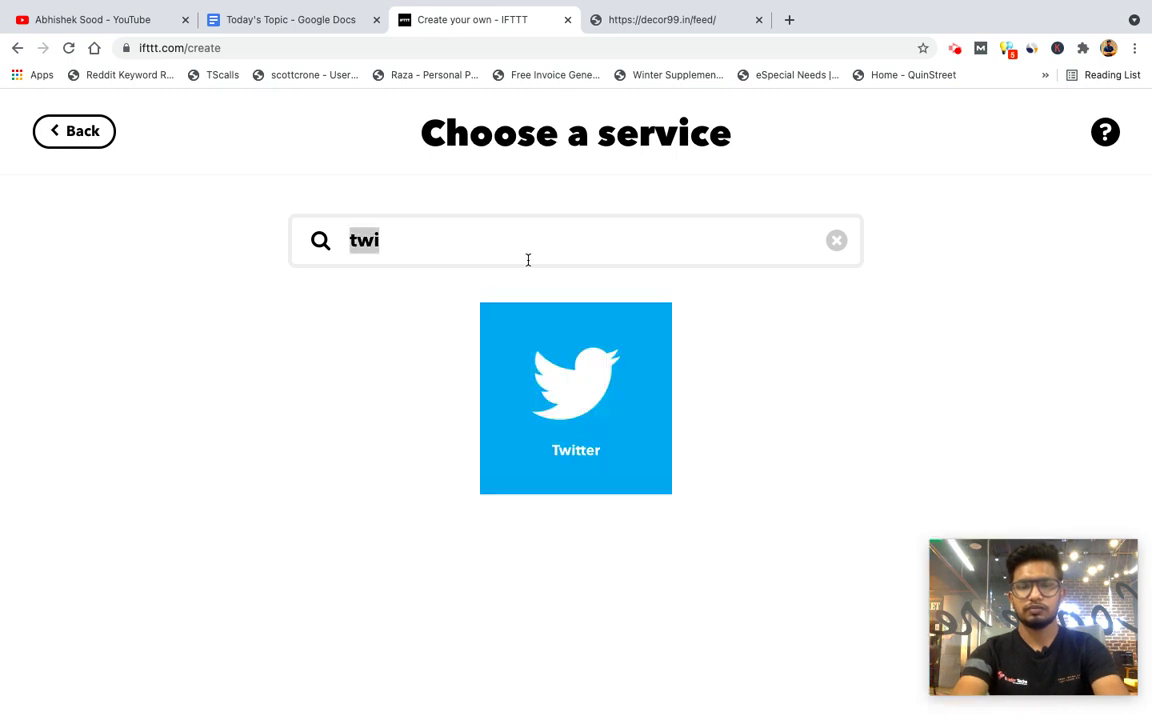
type("web")
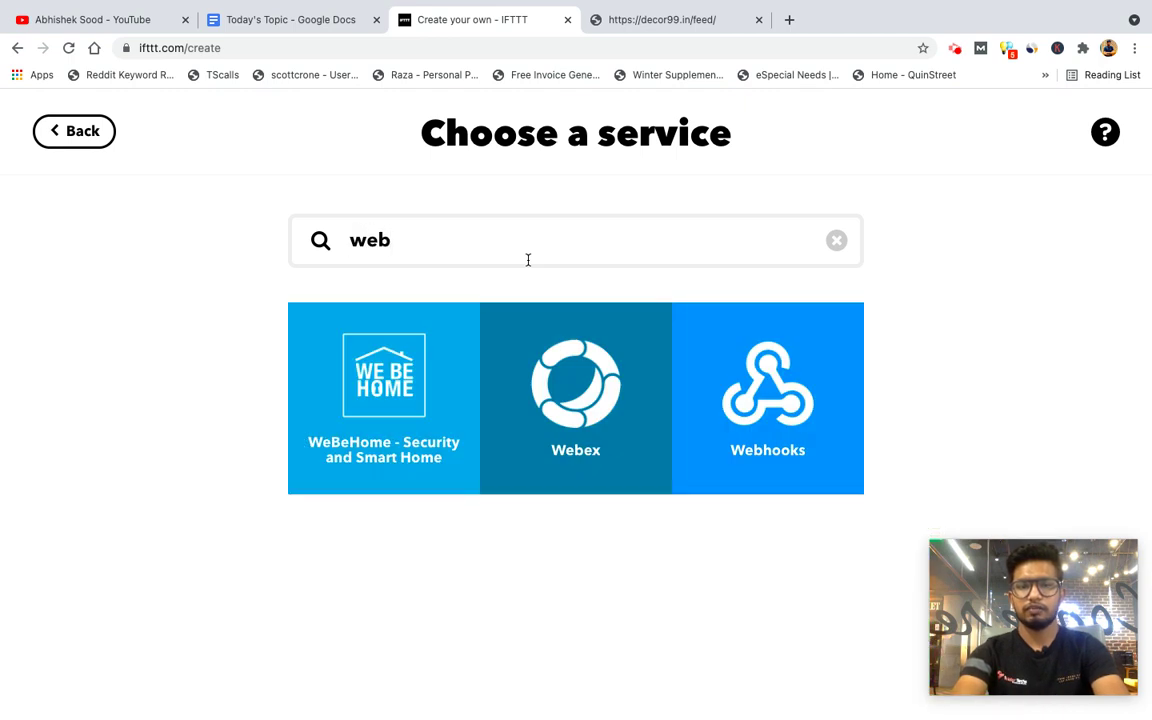
key("BackSpace")
key("BackSpace")
type("or")
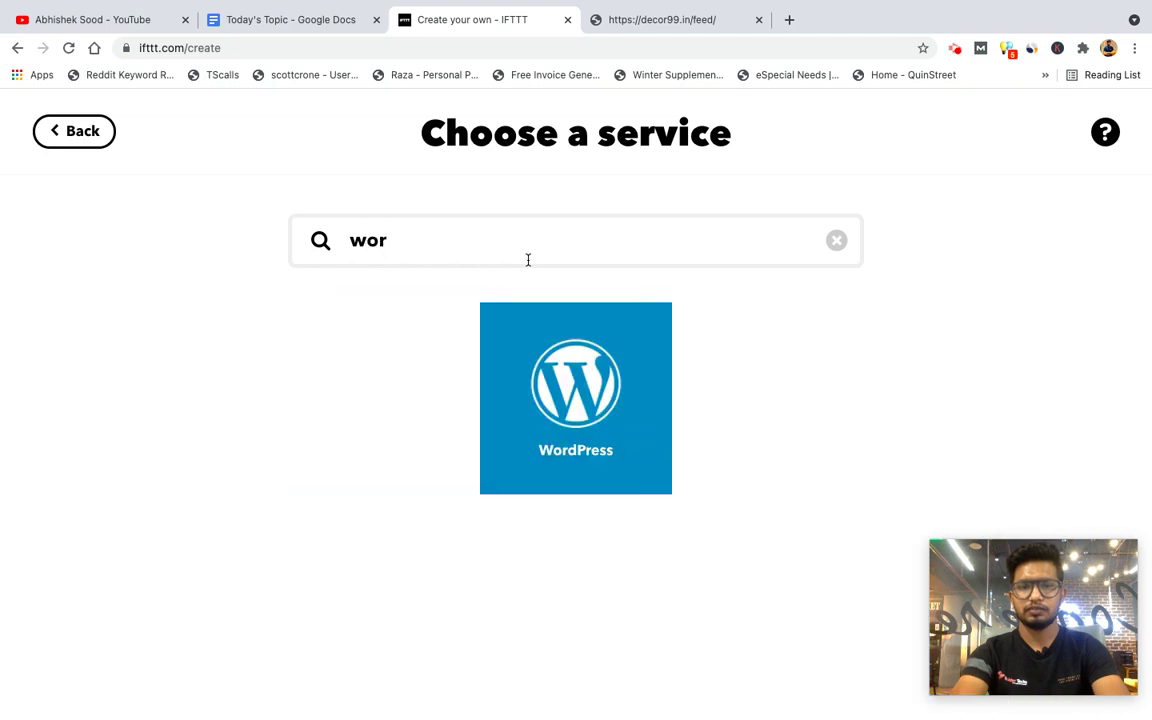
key("super+a")
type("tum")
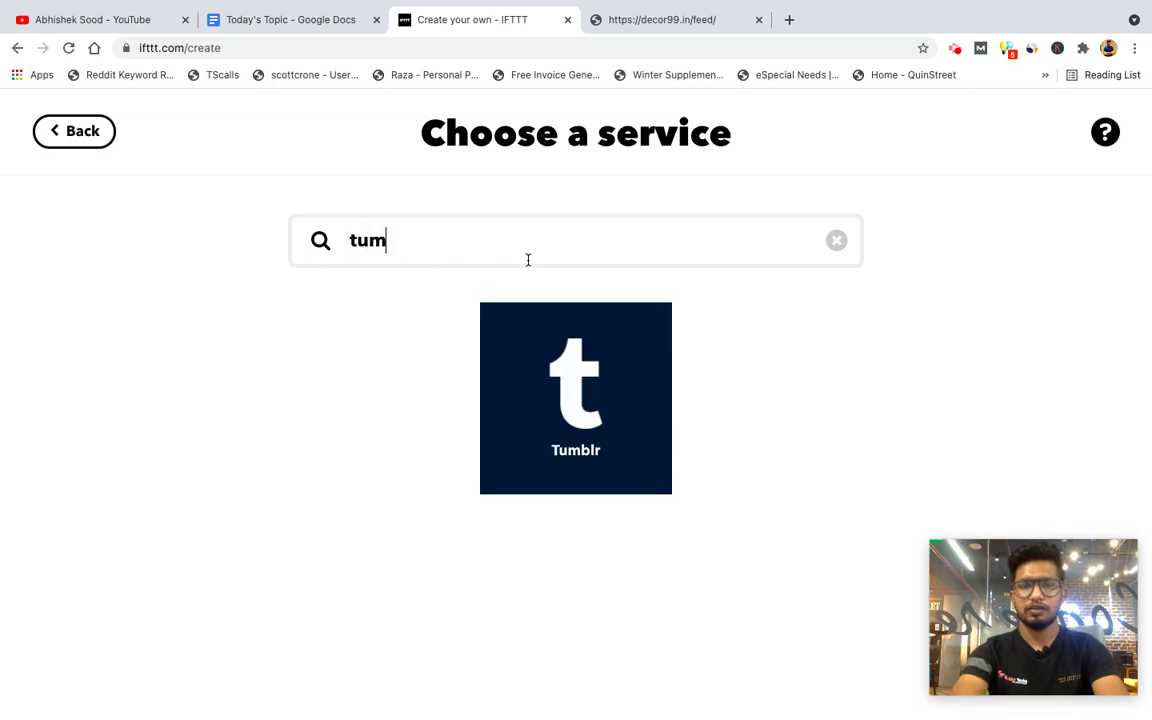
key("super+a")
type("blo")
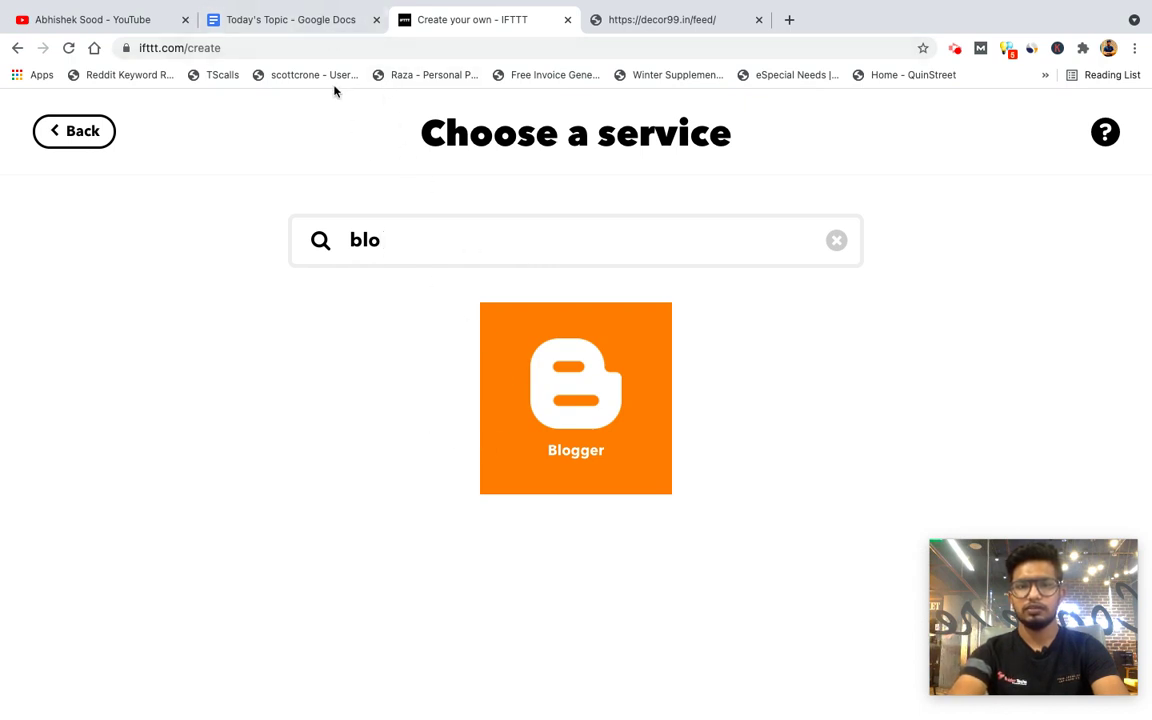
Step: In the Today's Topic document, add a new line 'Blog to Twitter' after the list
left_click(329, 17)
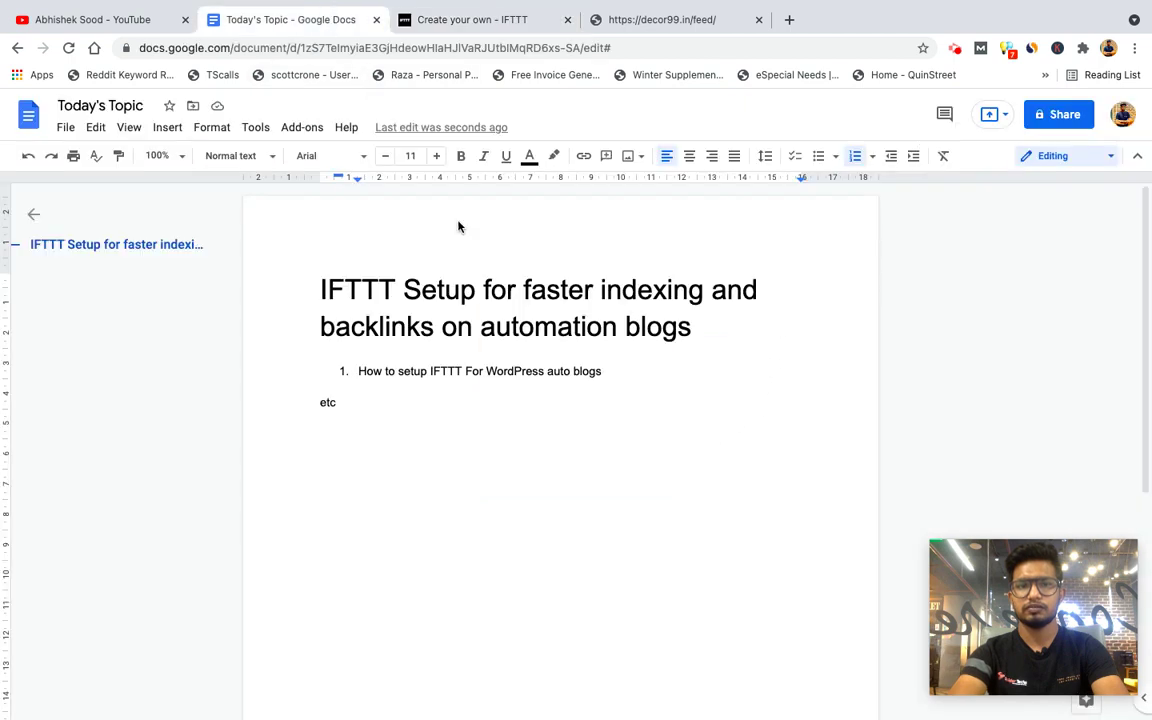
key("Return")
key("Return")
key("Return")
key("Return")
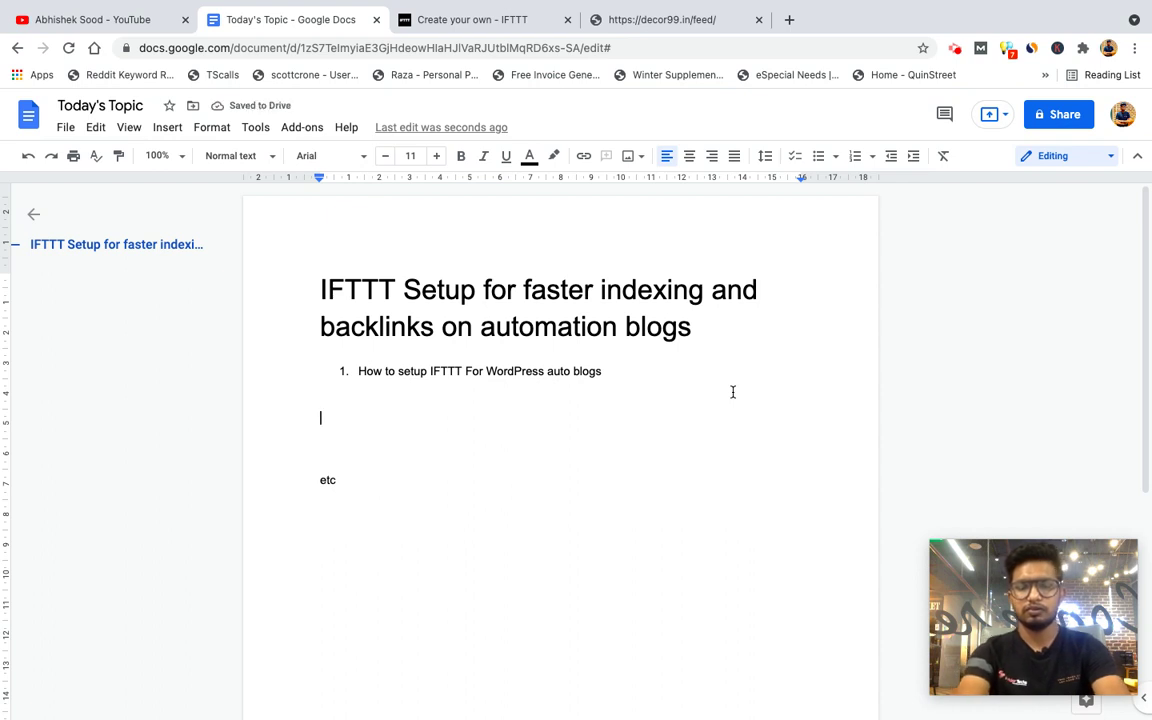
type("Blog ")
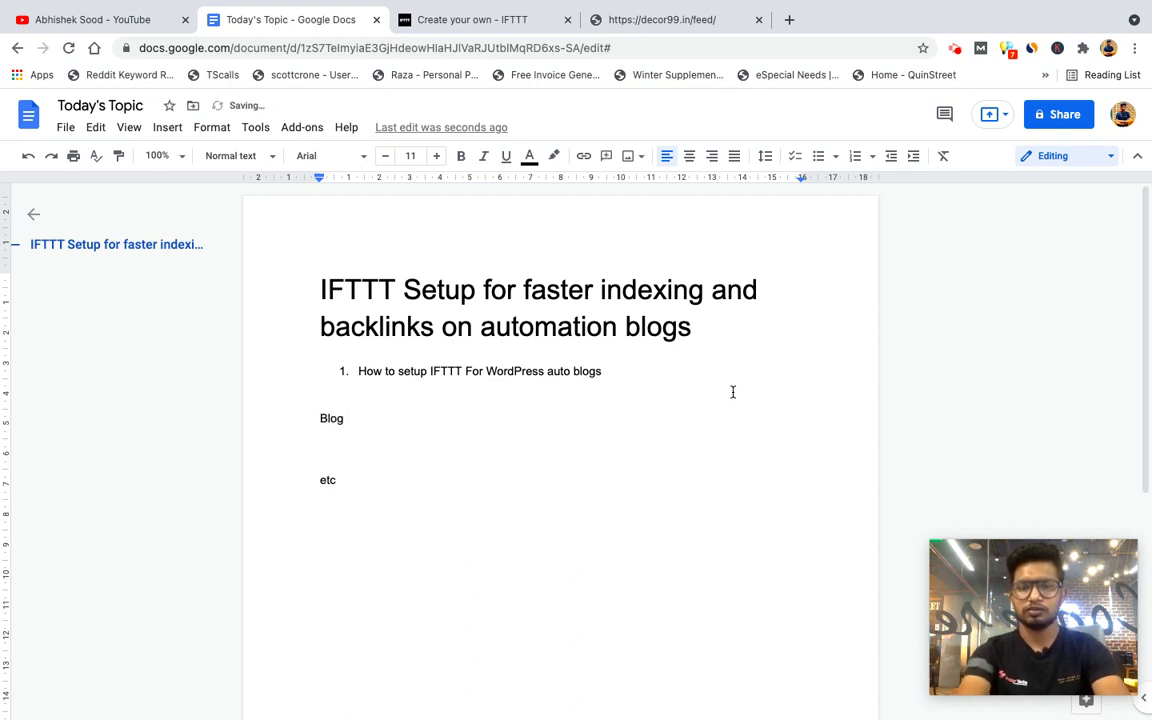
type(">")
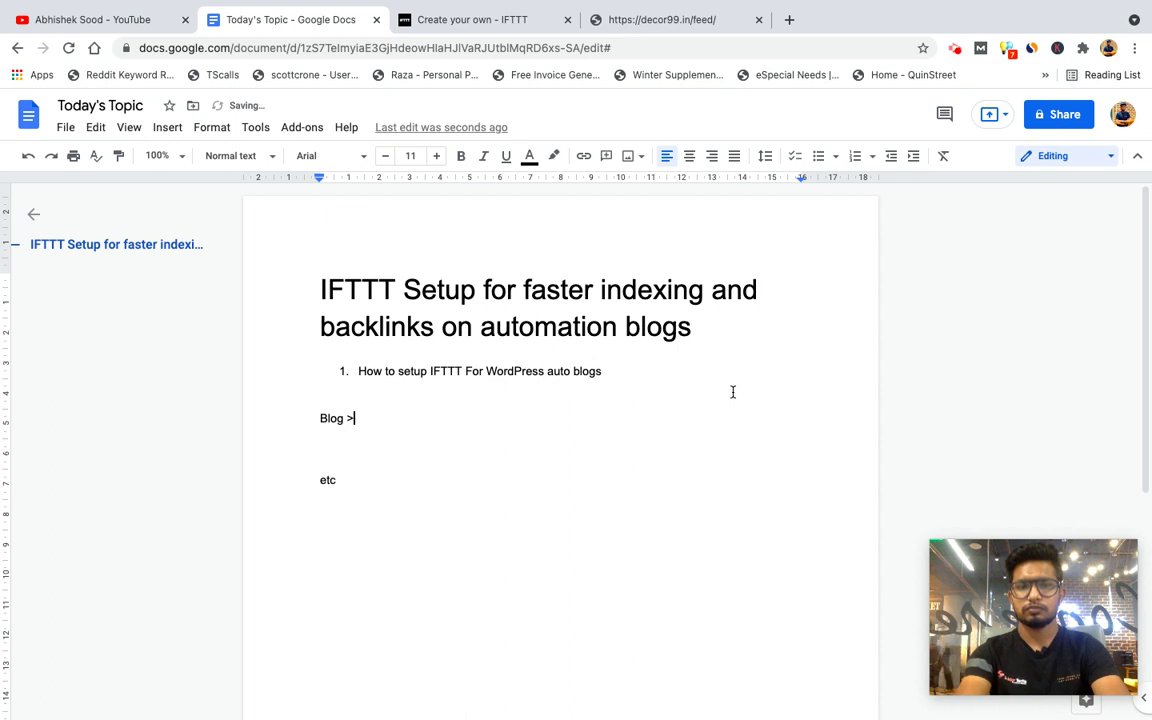
key("shift+Home")
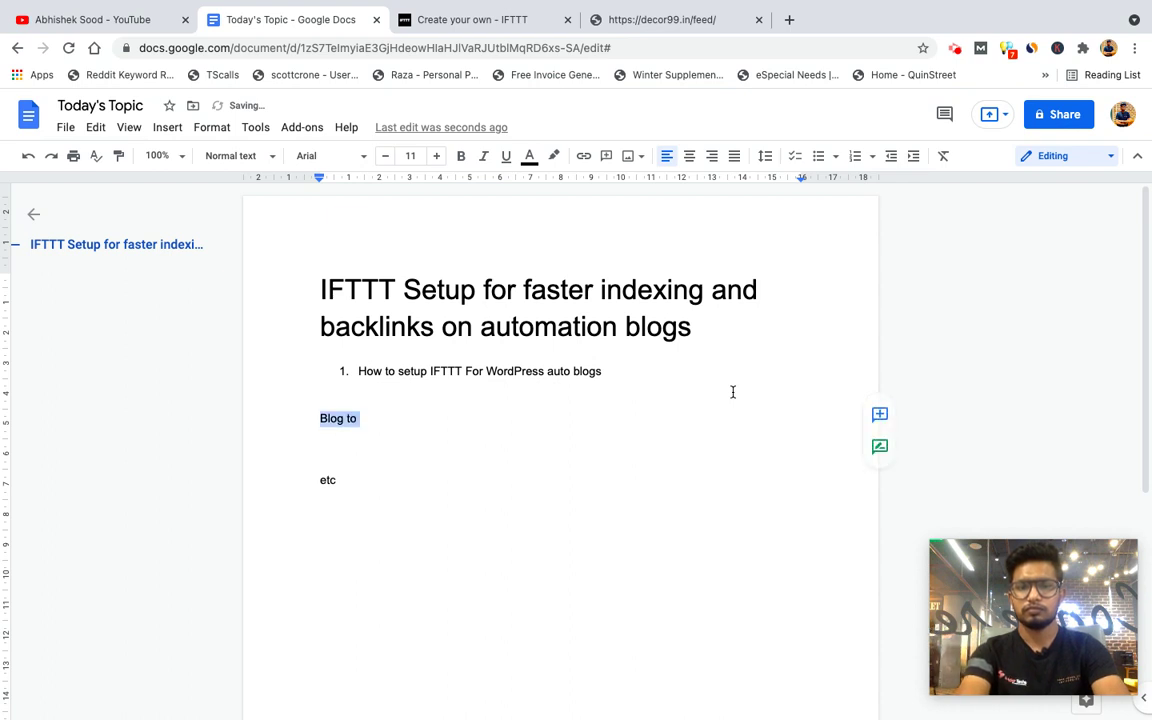
key("Right")
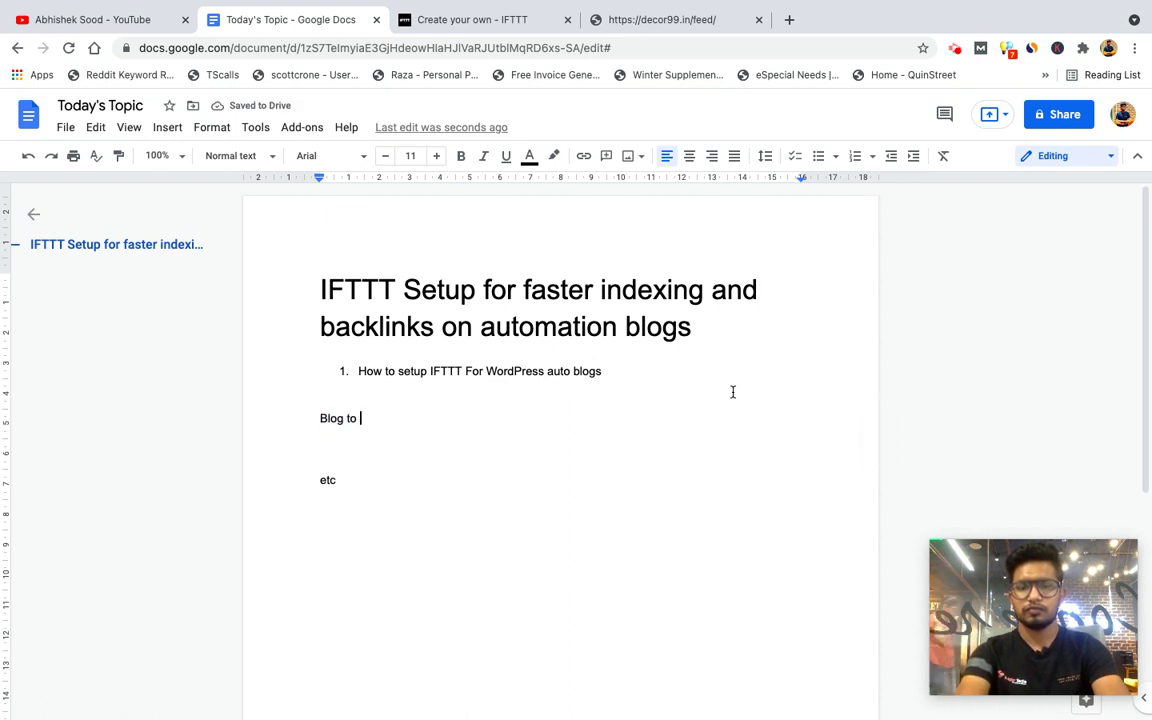
type("Twitter")
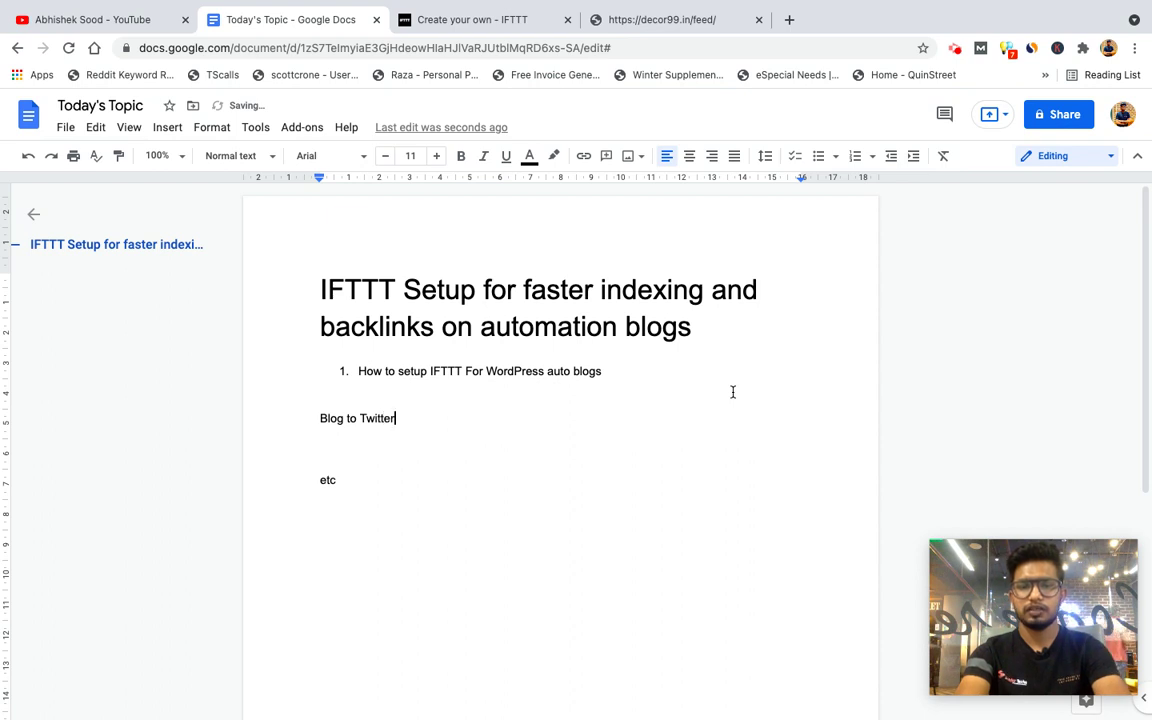
Step: Add the line 'Blog to Wordpress for auto web 2.0 creation' and paste a duplicate below
key("Return")
type("Blog to Word")
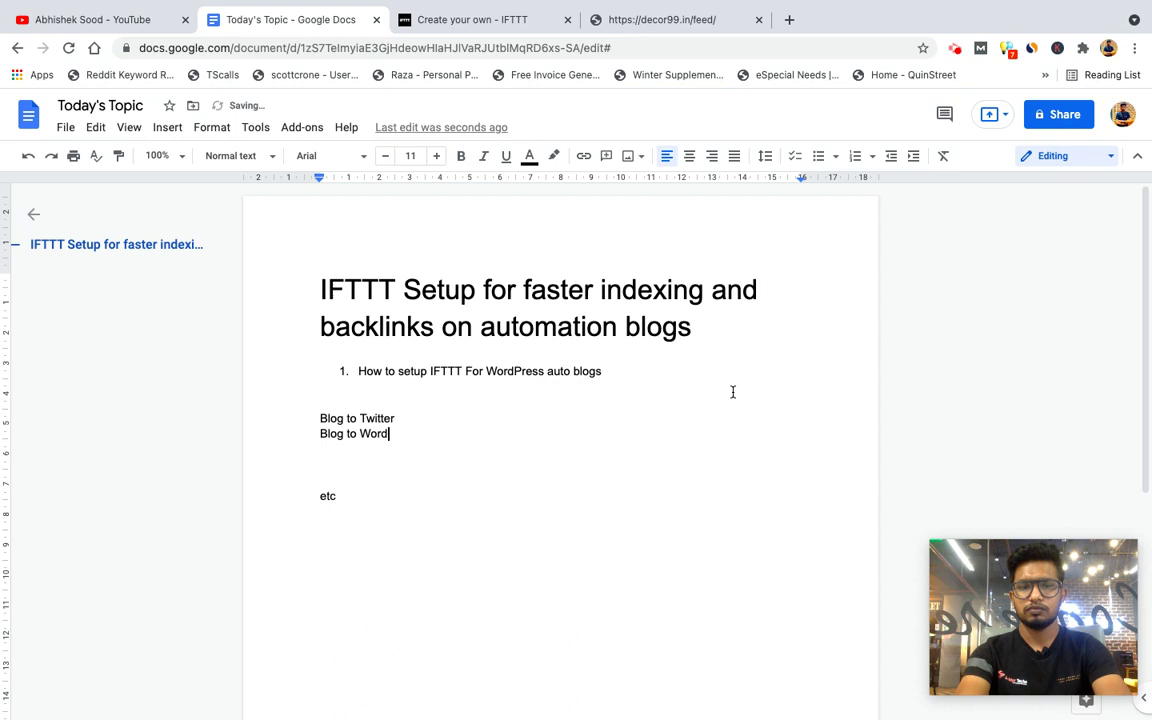
type("press for f")
key("BackSpace")
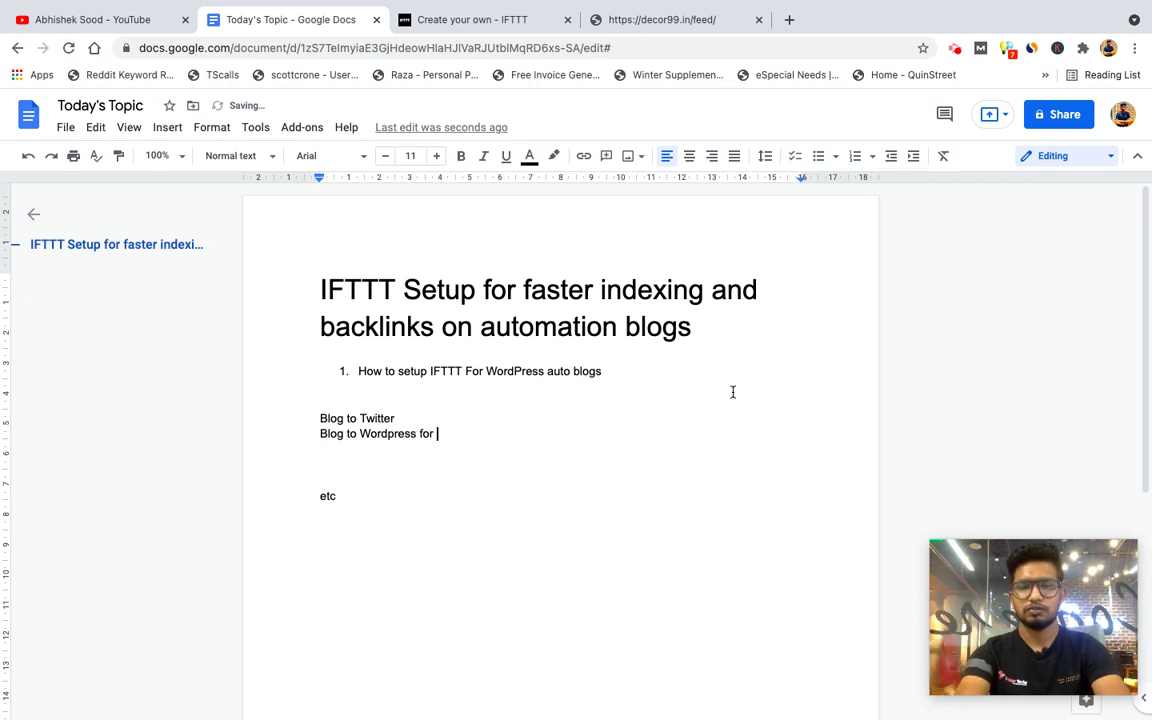
type("auto web 2.0")
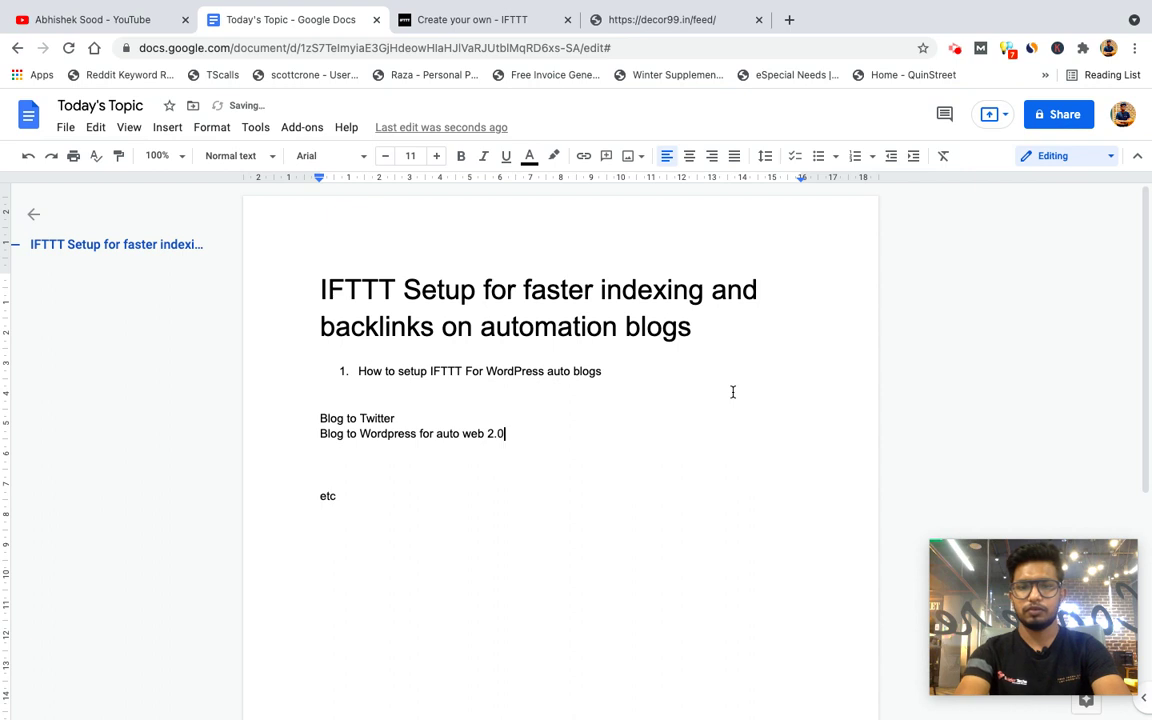
type(" creation")
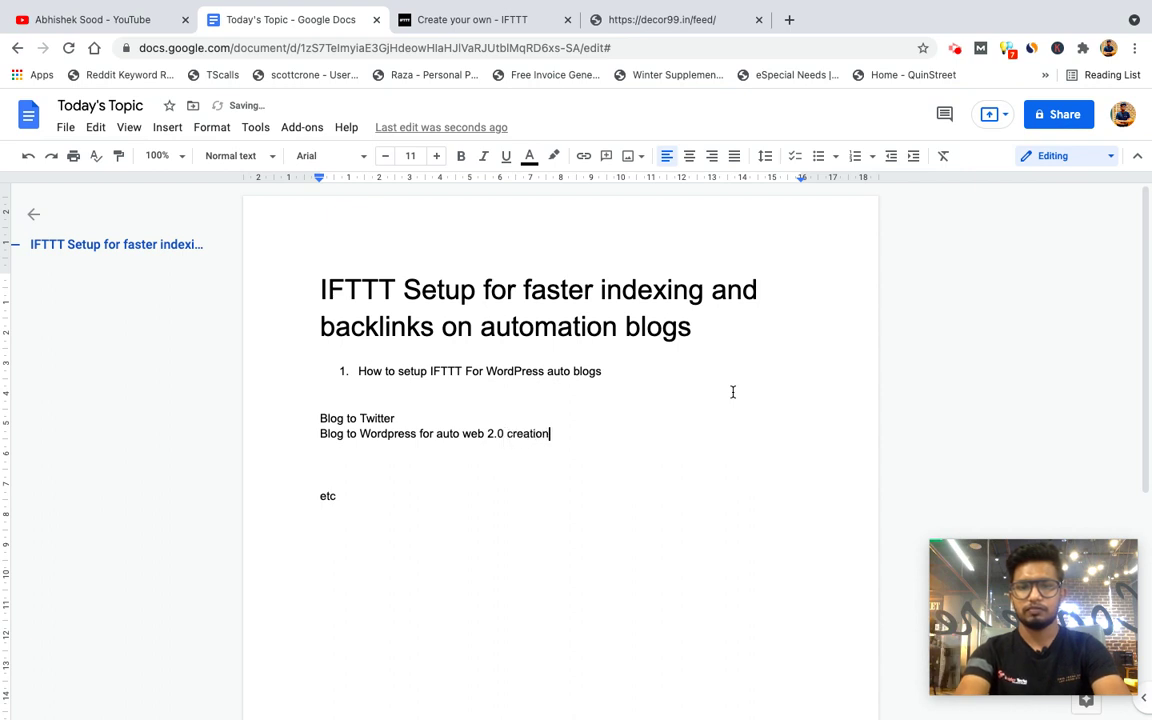
key("shift+Home")
key("ctrl+c")
key("Right")
key("Return")
key("ctrl+v")
Step: Rename the duplicate to Blogspot and add another copy renamed to Tumblr
double_click(396, 455)
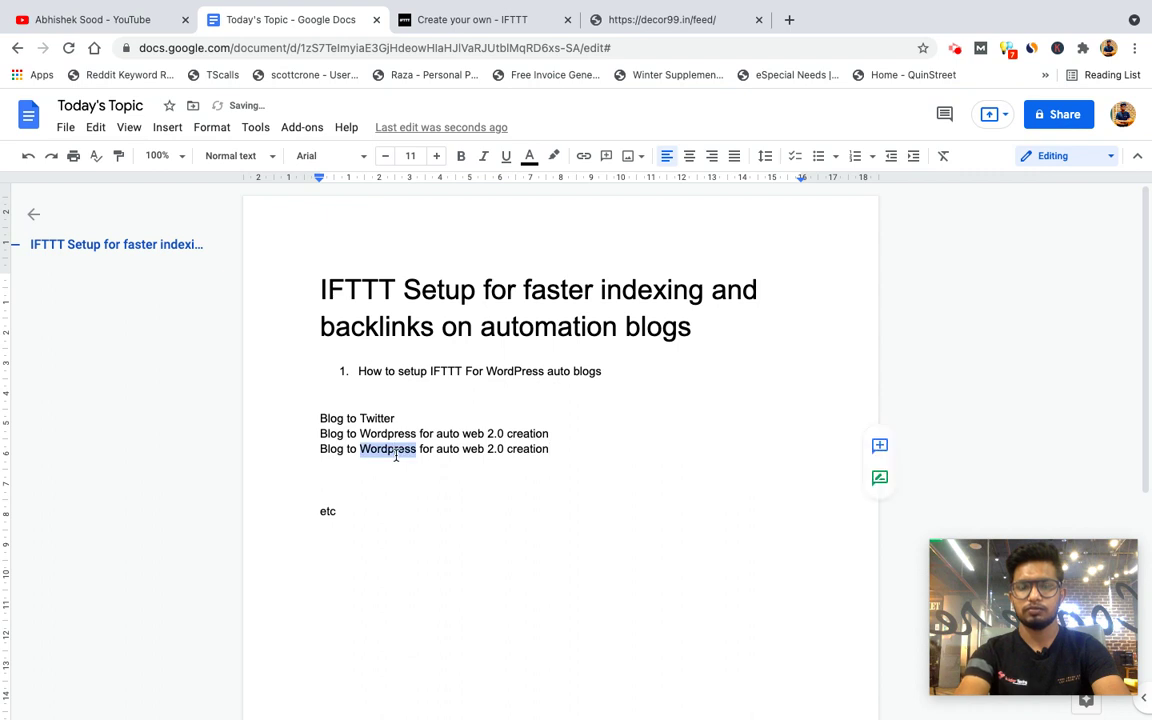
type("Blog")
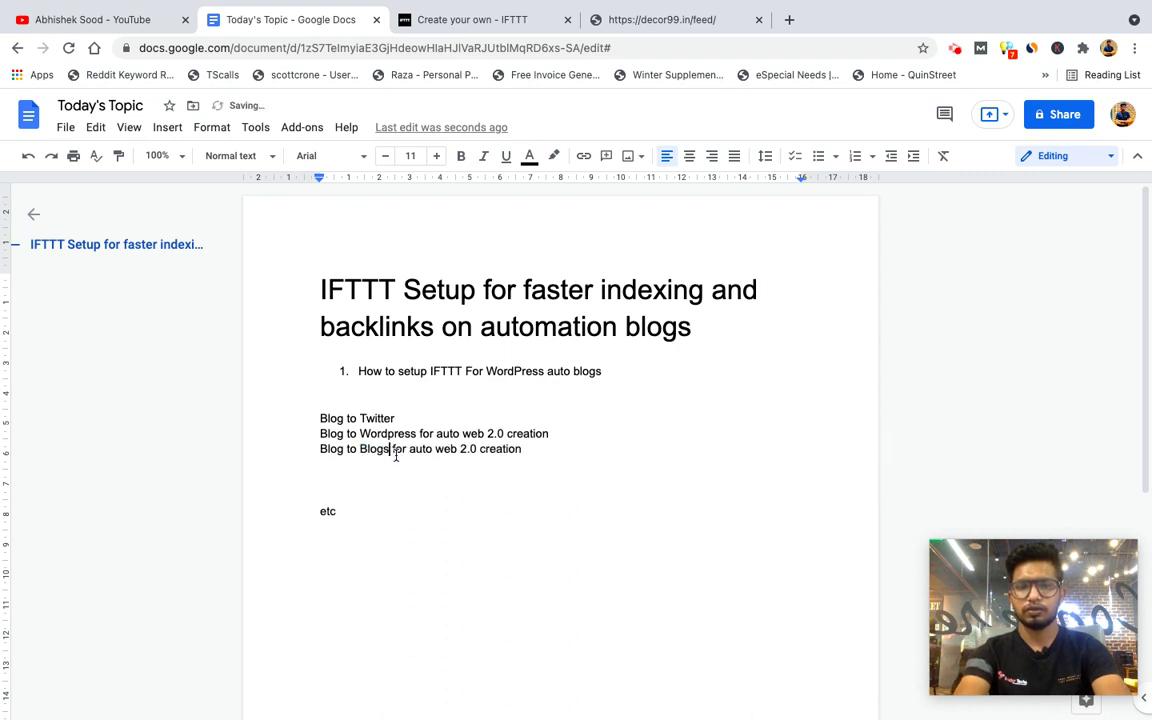
type("pot")
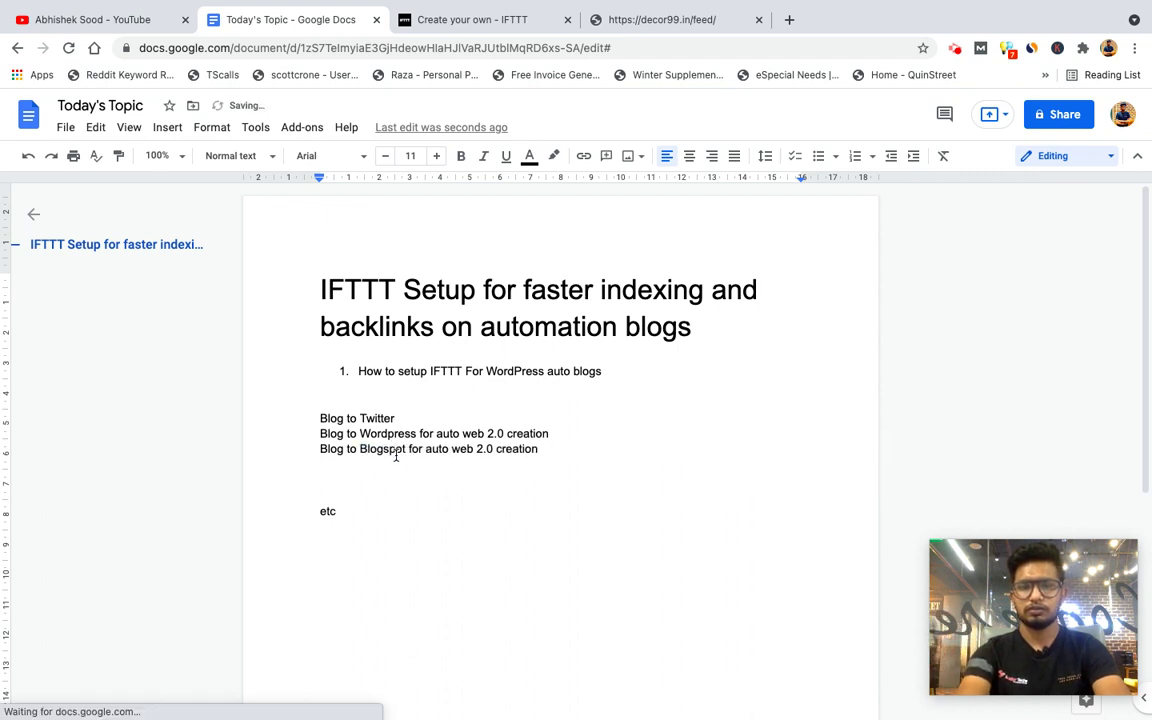
key("Return")
key("ctrl+v")
double_click(397, 465)
type("Tumblr")
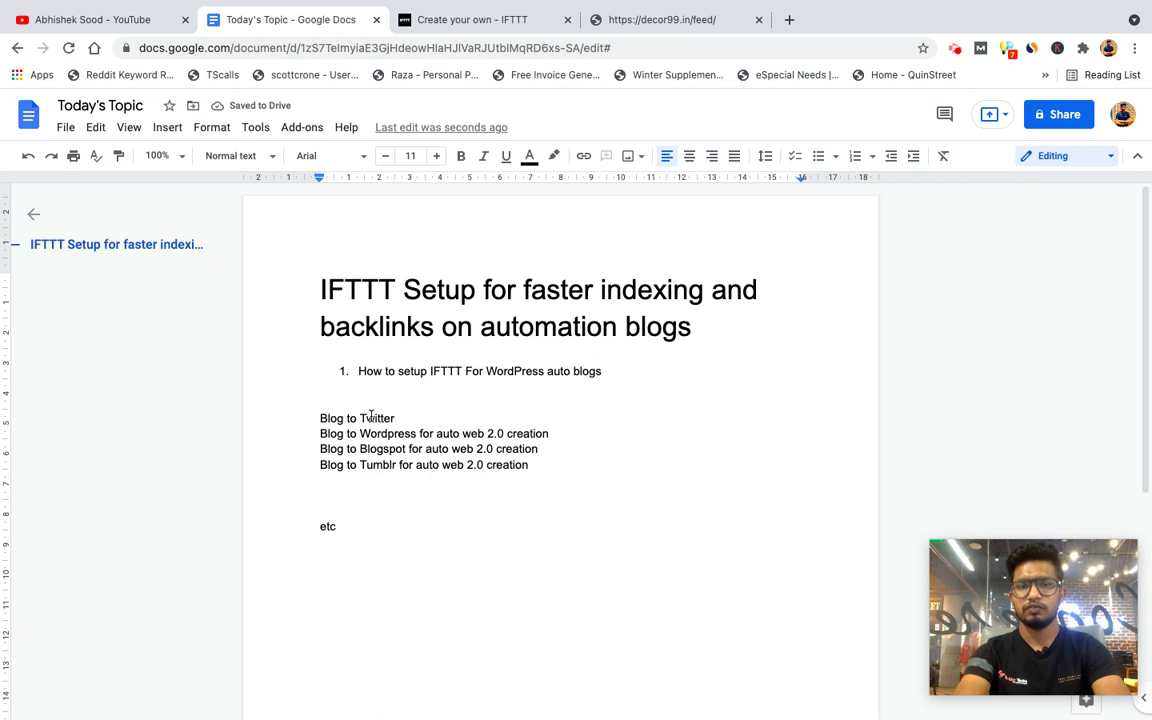
Step: Highlight Twitter, Wordpress, Blogspot and Tumblr to review the four new lines
double_click(377, 421)
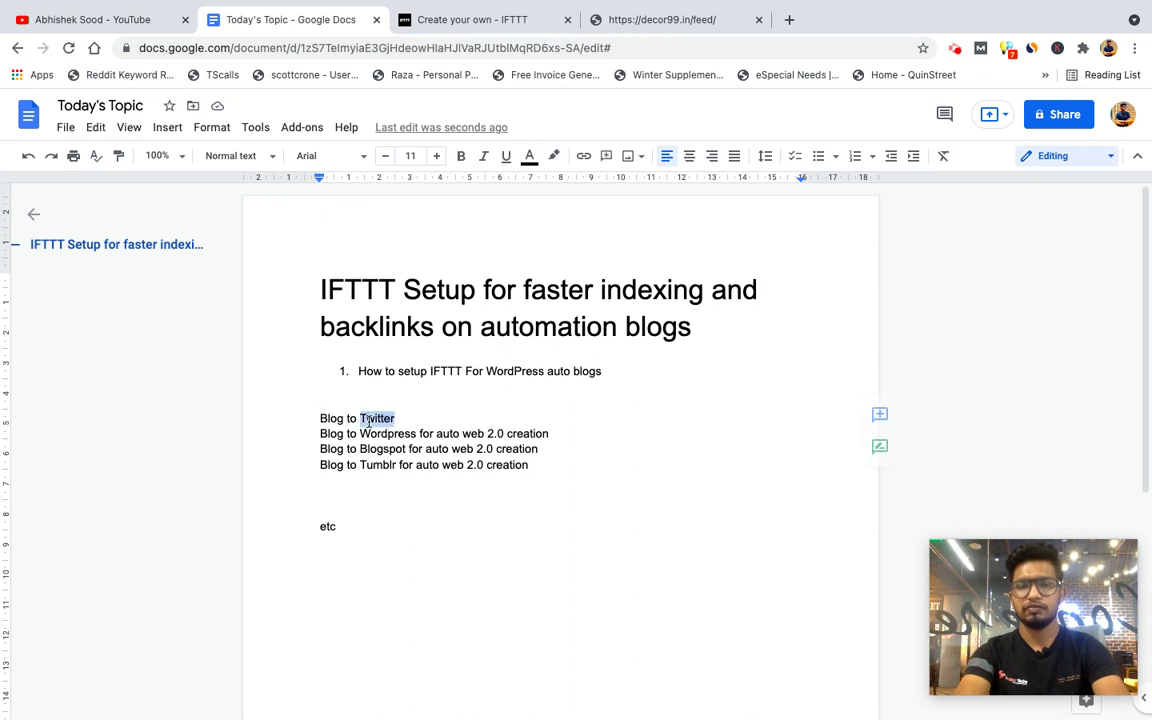
triple_click(381, 421)
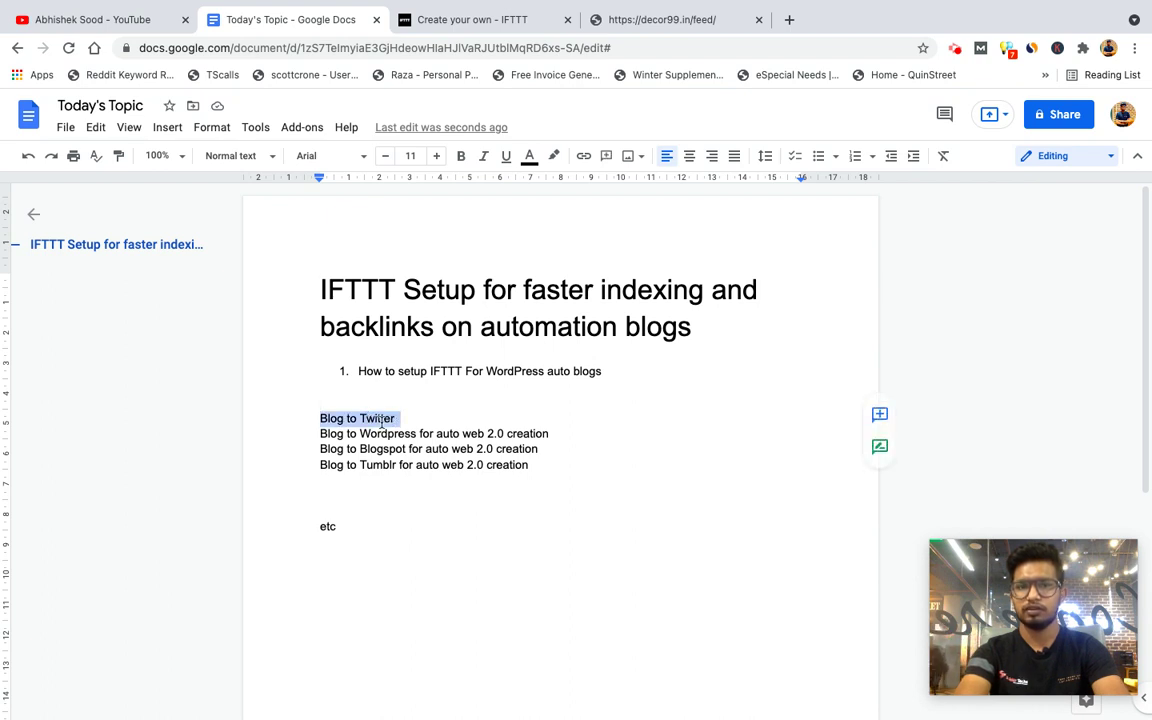
double_click(388, 434)
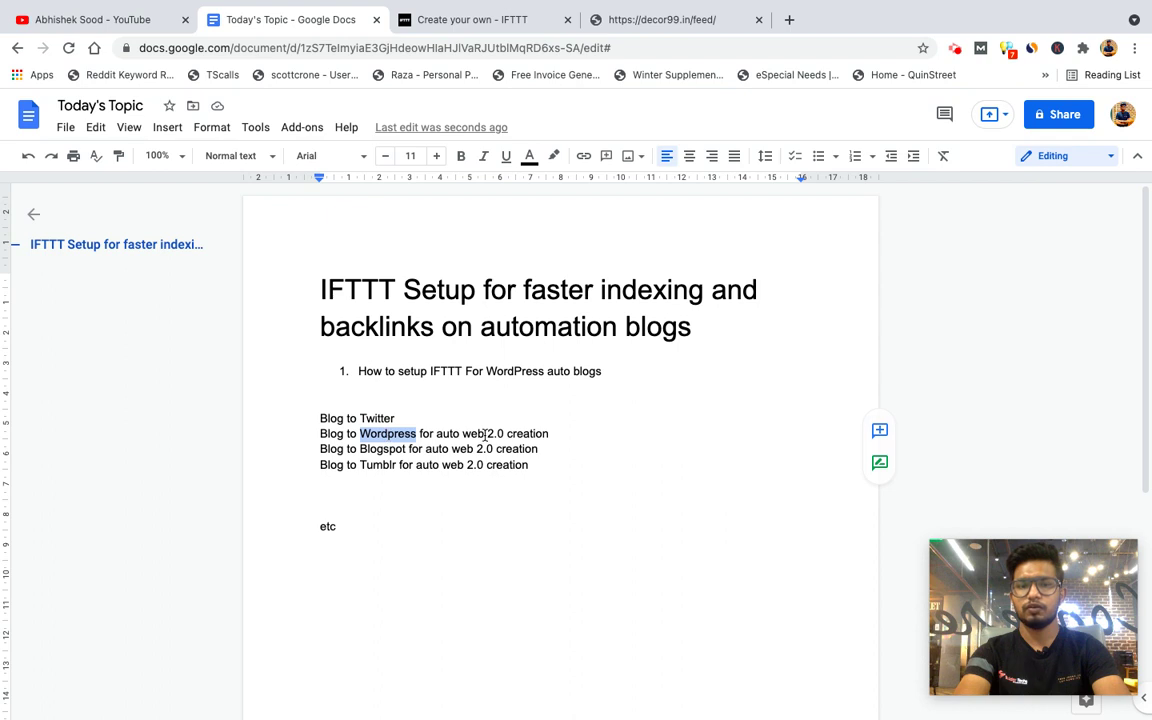
double_click(378, 449)
double_click(376, 465)
Step: Back in IFTTT, clear the service search and browse the full list
left_click(490, 20)
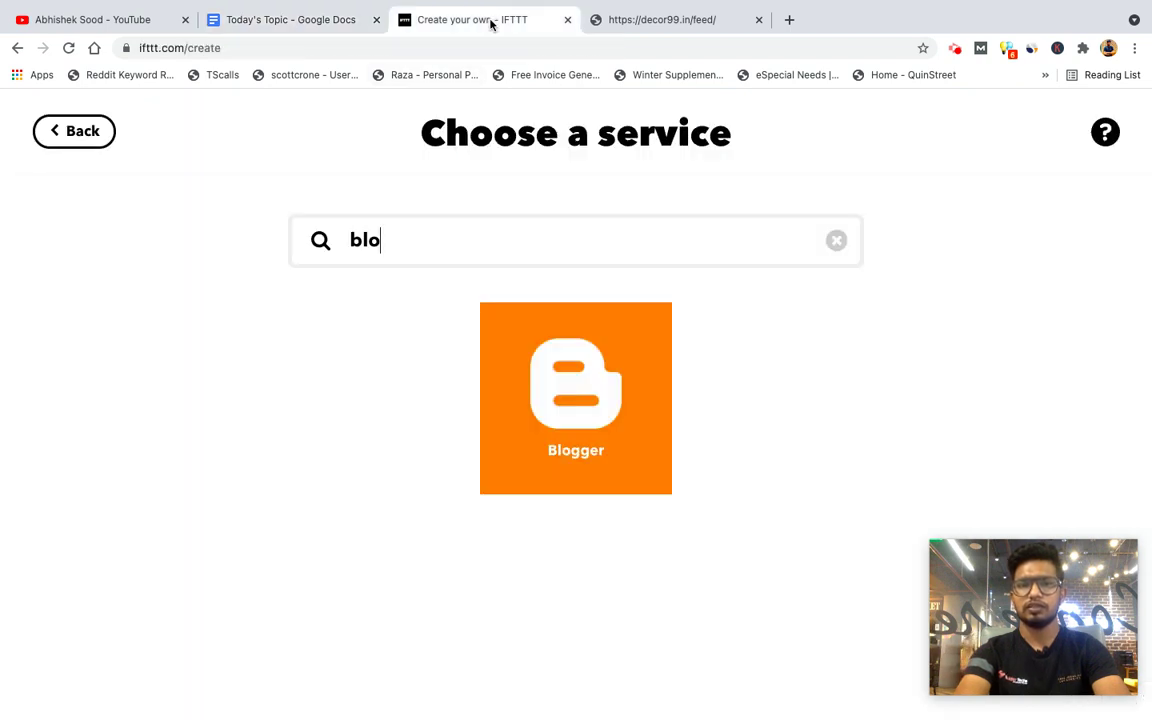
left_click(835, 243)
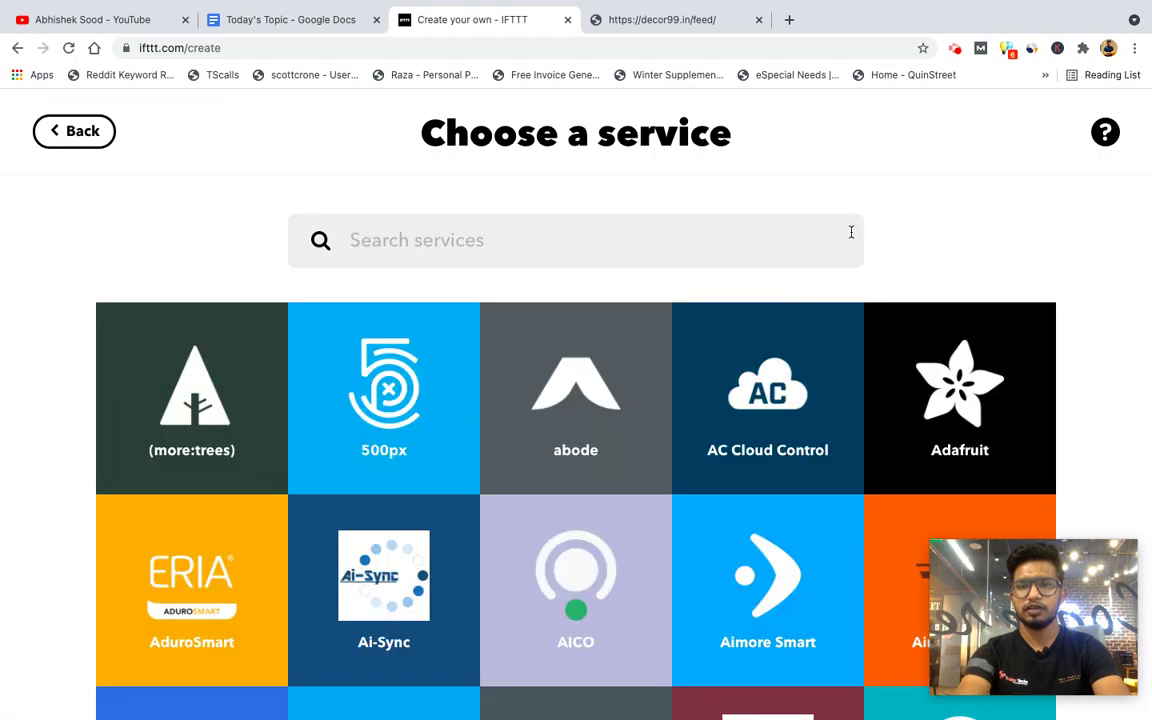
scroll(662, 401, "down", 13)
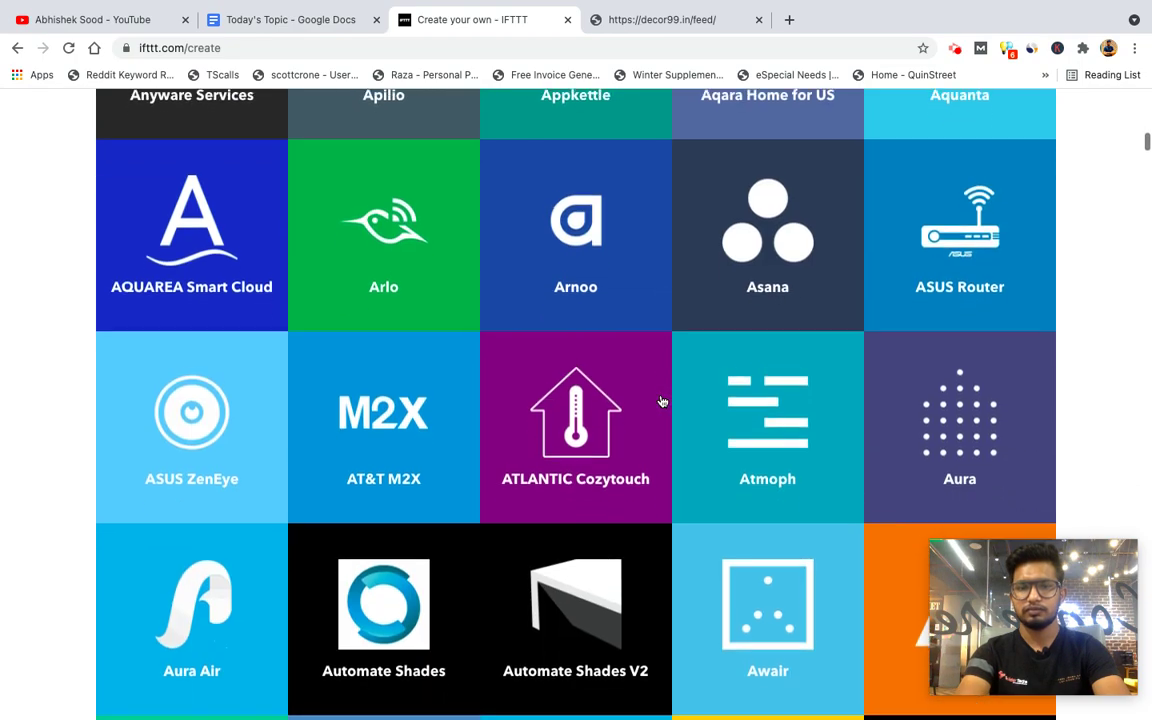
scroll(662, 401, "down", 5)
scroll(662, 401, "up", 18)
Step: Search the services for Diigo with 'dig' and 'dii', then clear the box
left_click(530, 224)
type("dig")
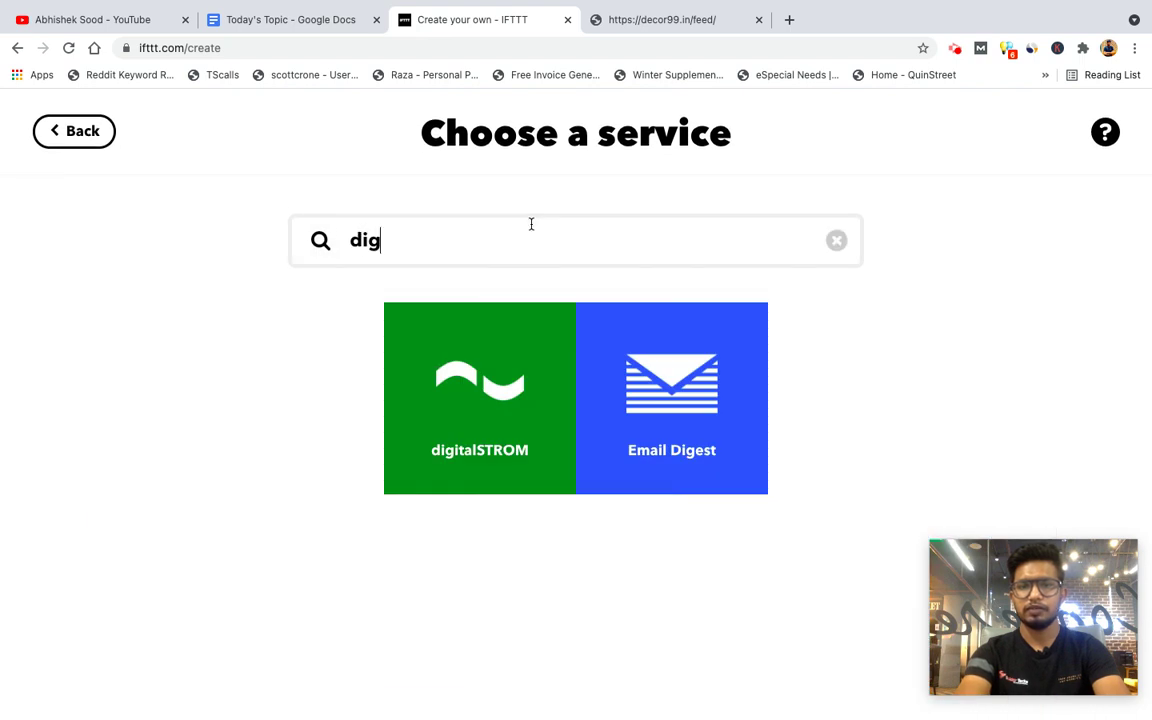
key("BackSpace")
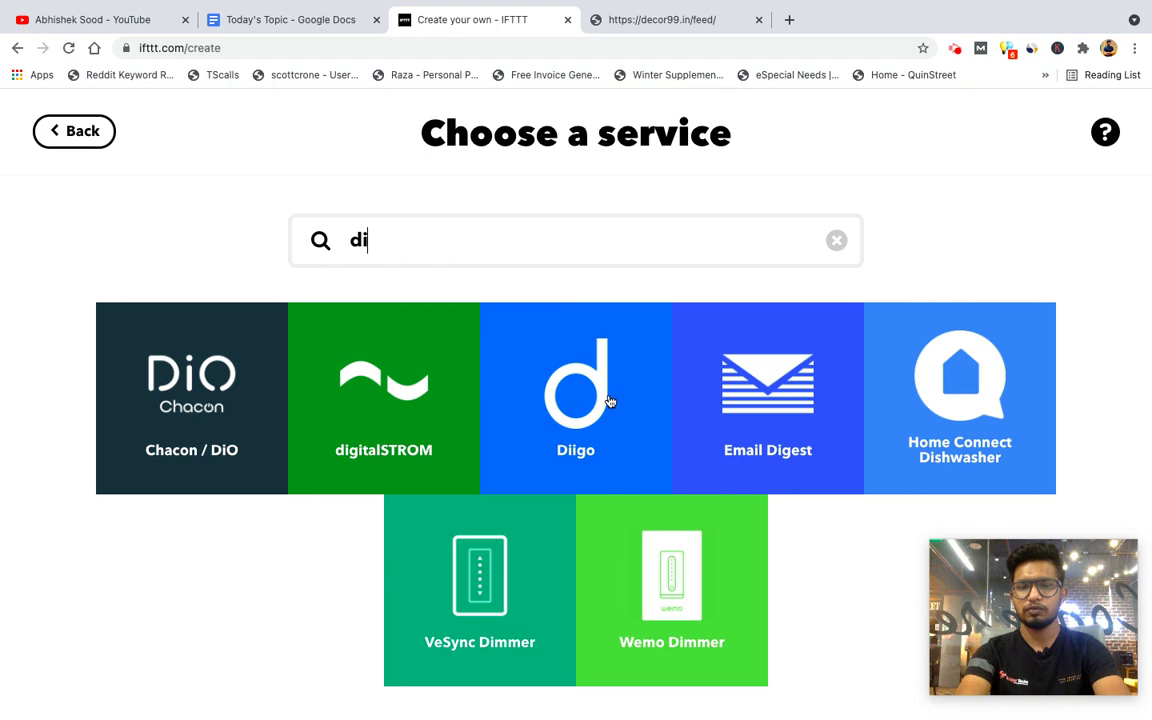
type("i")
key("super+a")
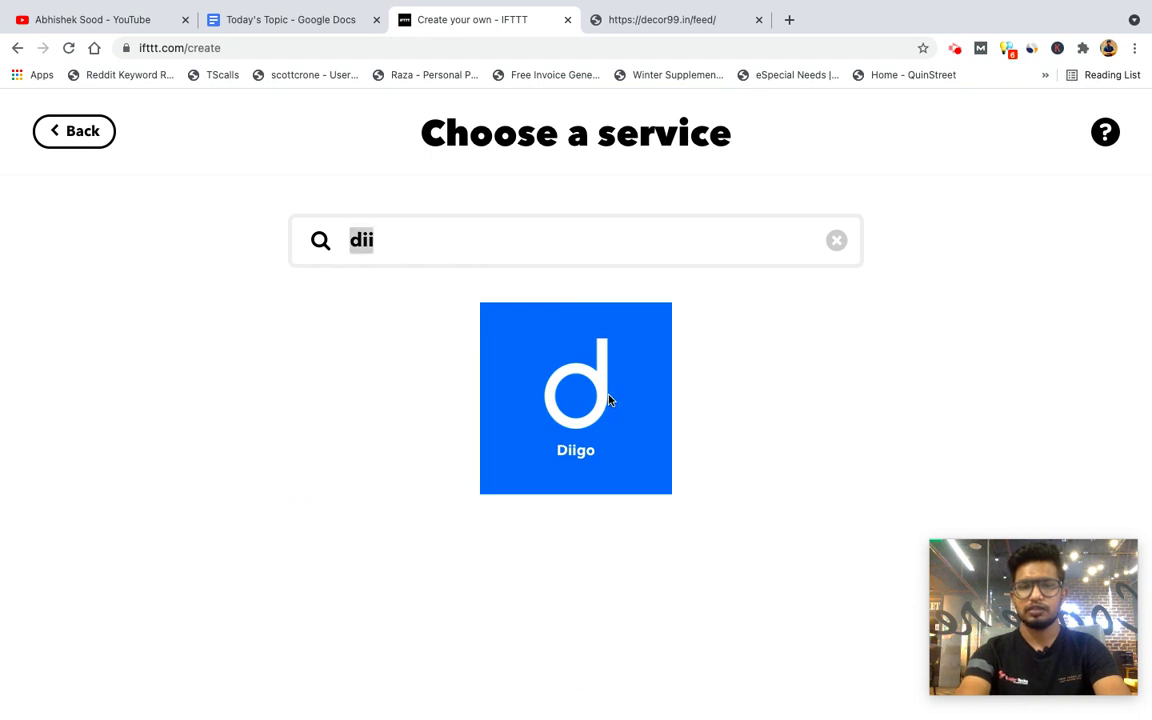
key("BackSpace")
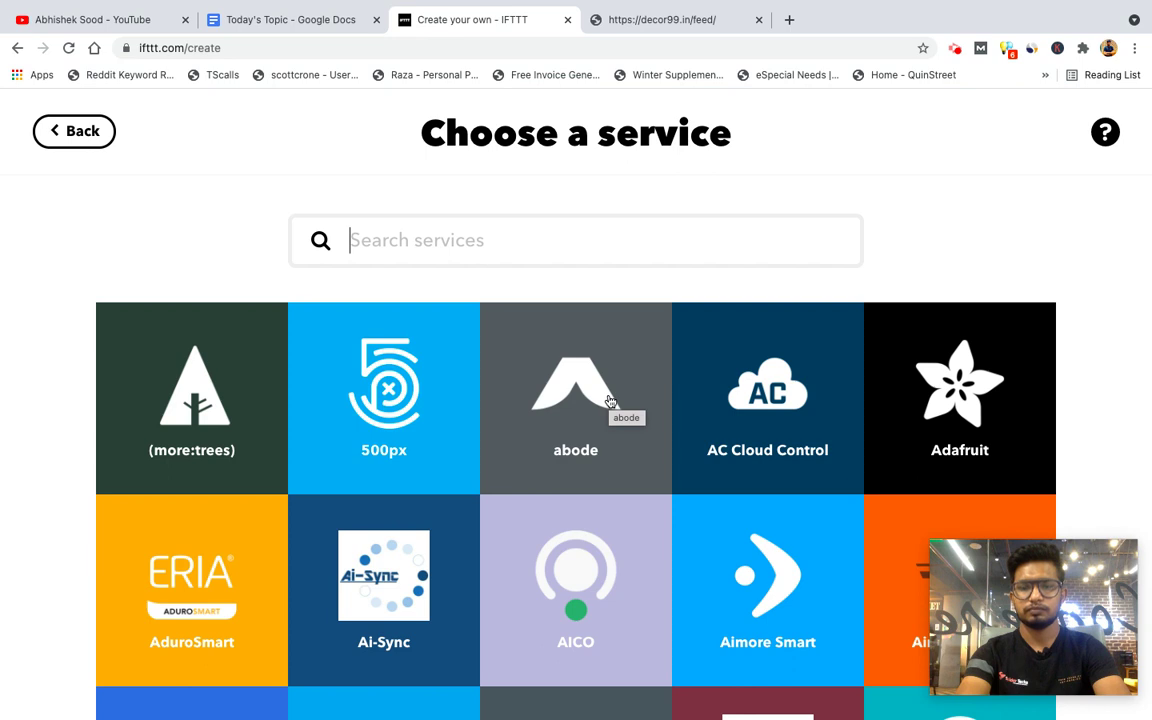
Step: Search 'ever' to find Evernote, then clear the box and scroll the full service grid
type("eve")
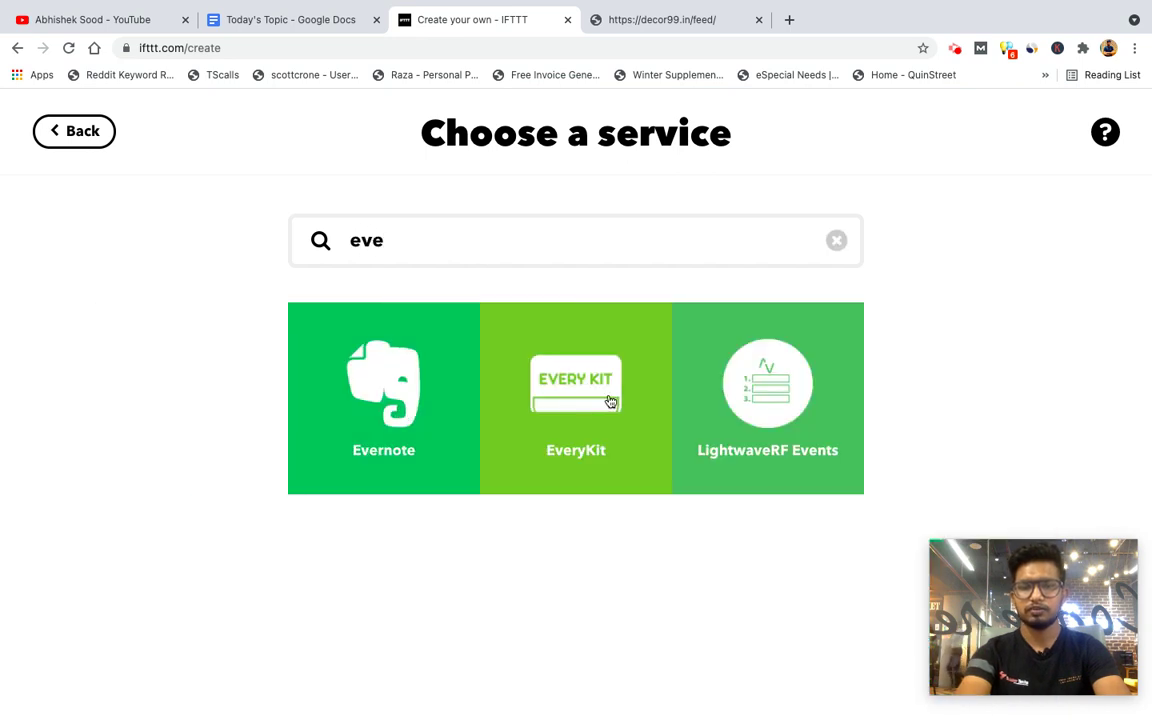
type("r")
key("super+a")
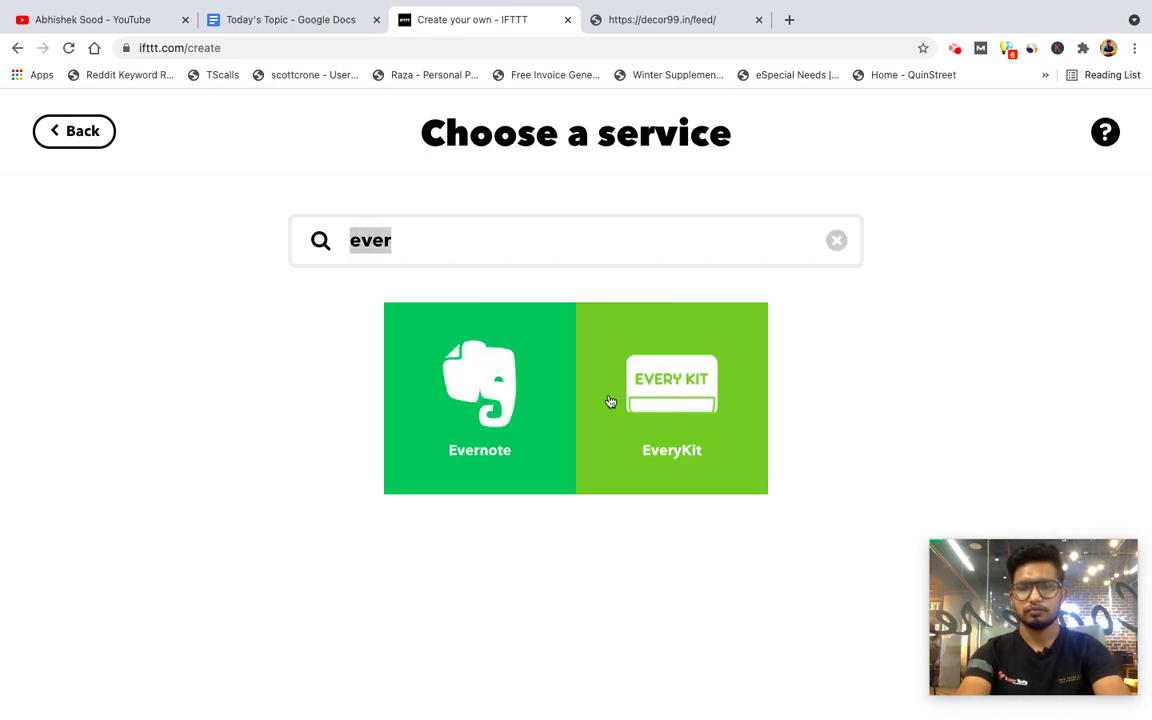
key("BackSpace")
scroll(609, 399, "down", 5)
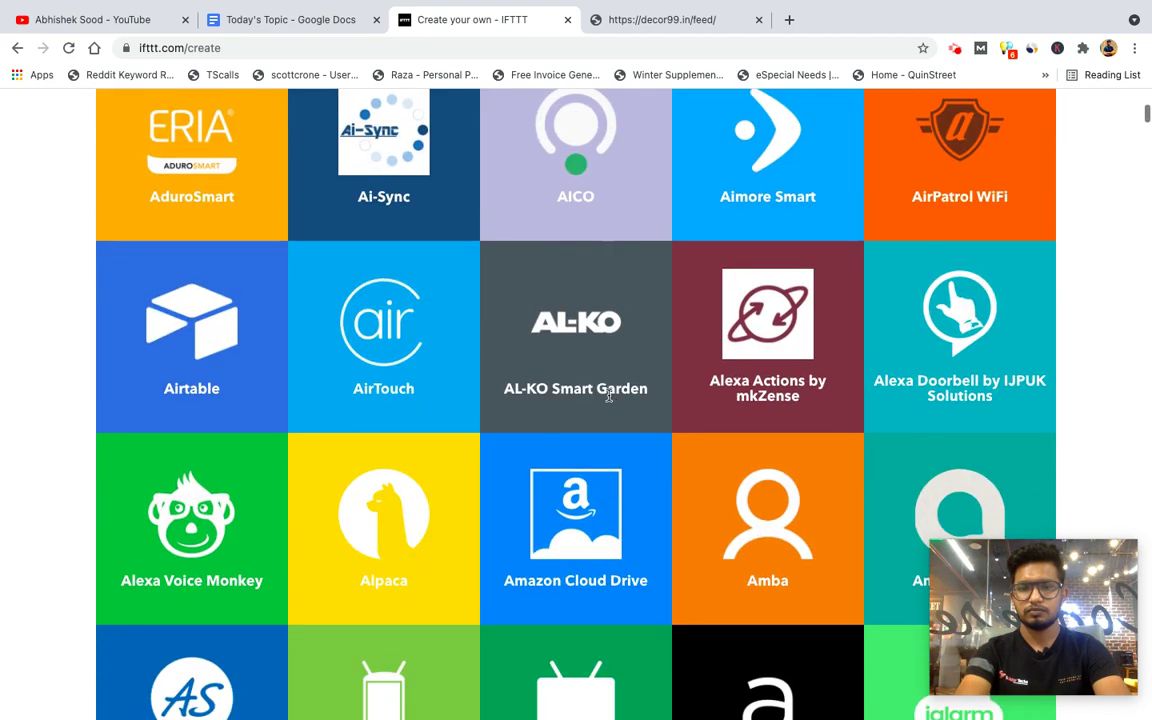
scroll(609, 397, "down", 6)
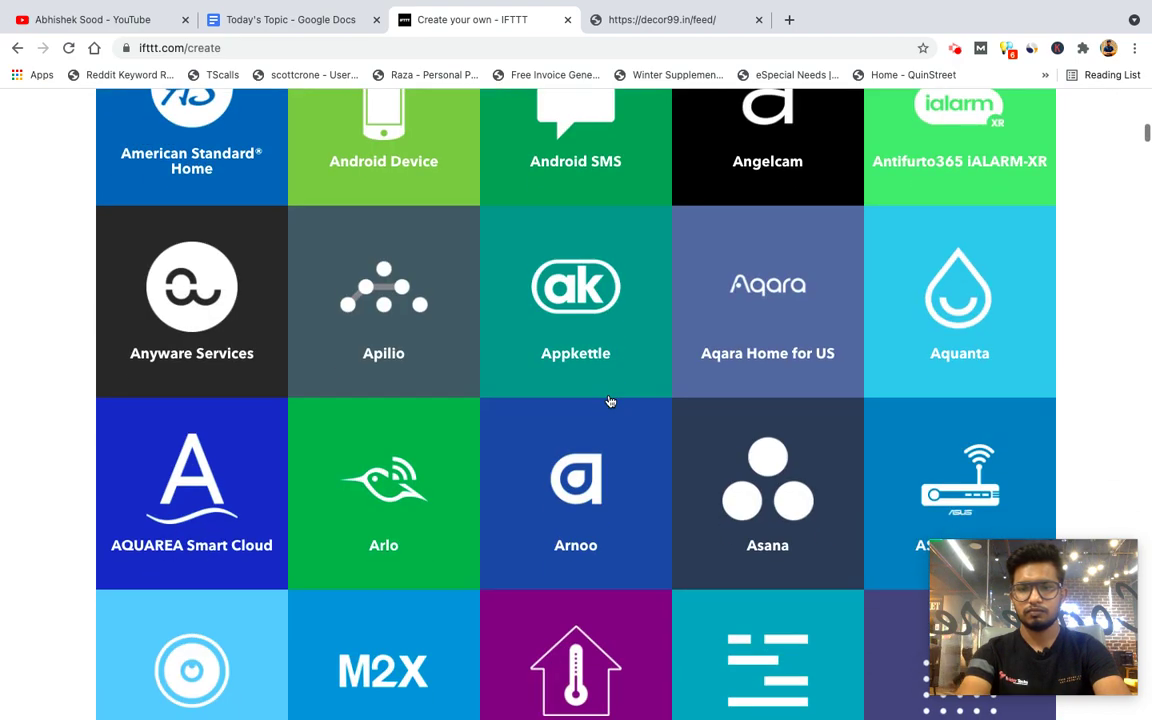
scroll(609, 400, "down", 6)
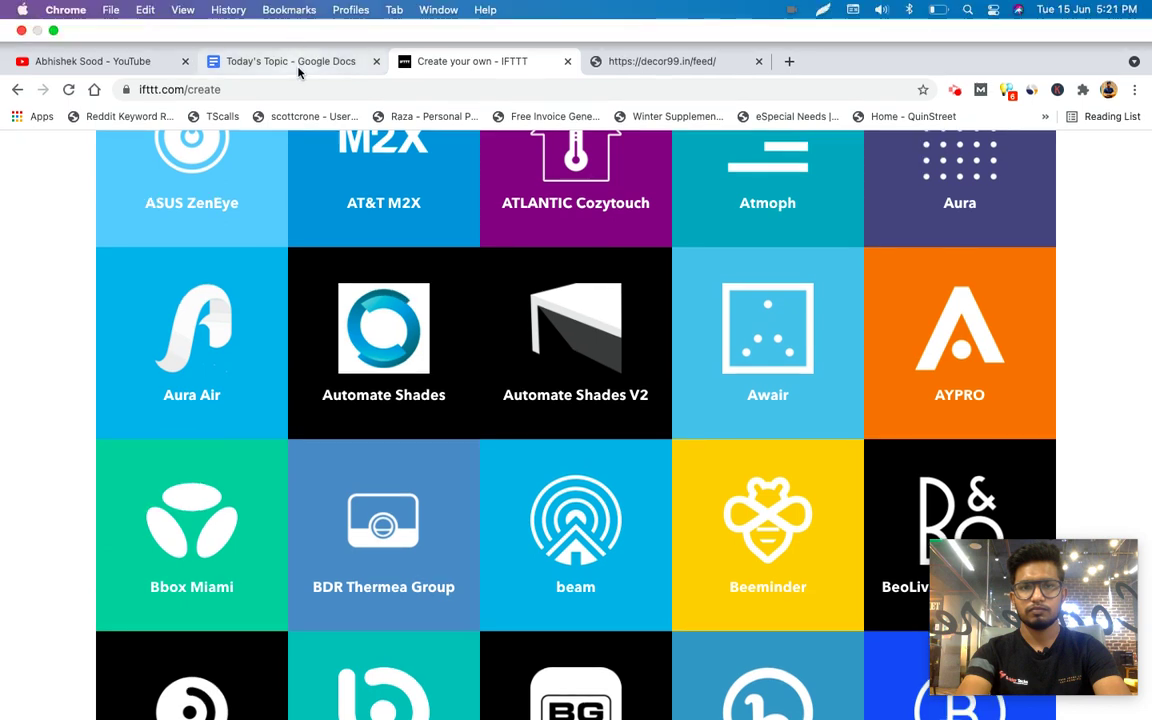
left_click(275, 20)
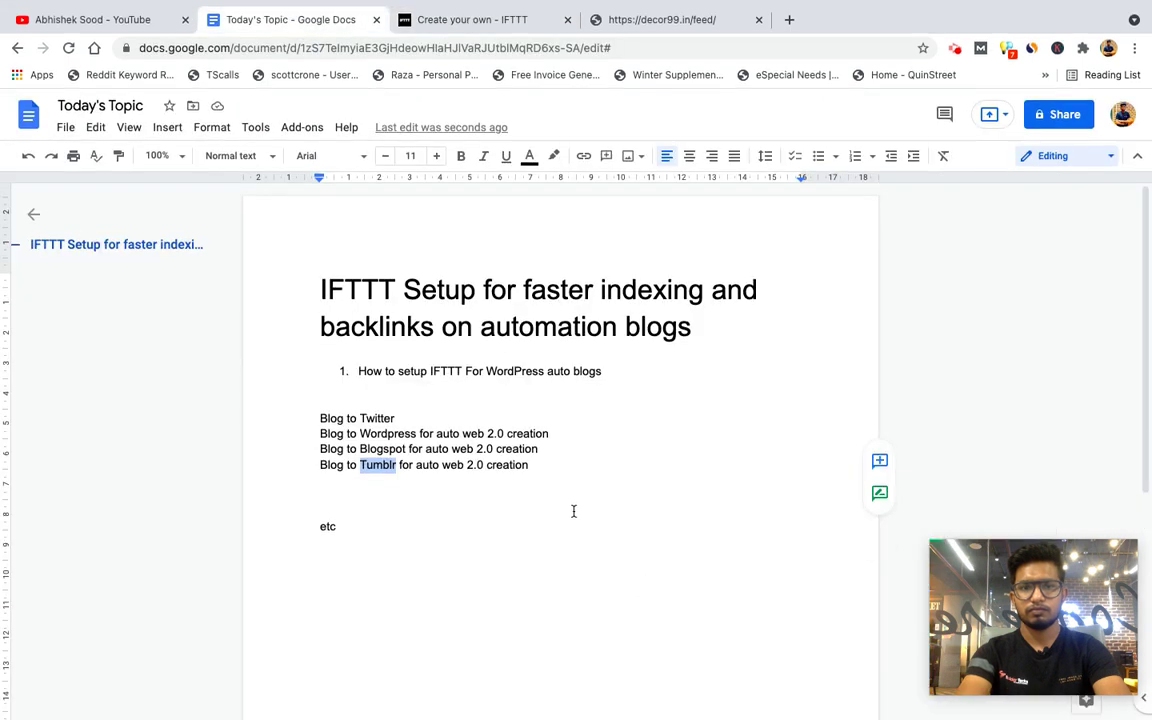
Step: Add 'Blog To Evernote' and 'Blog to Diigo for free bookmarking' lines below the Tumblr line
left_click(571, 463)
key("Return")
type("Blog To Everno")
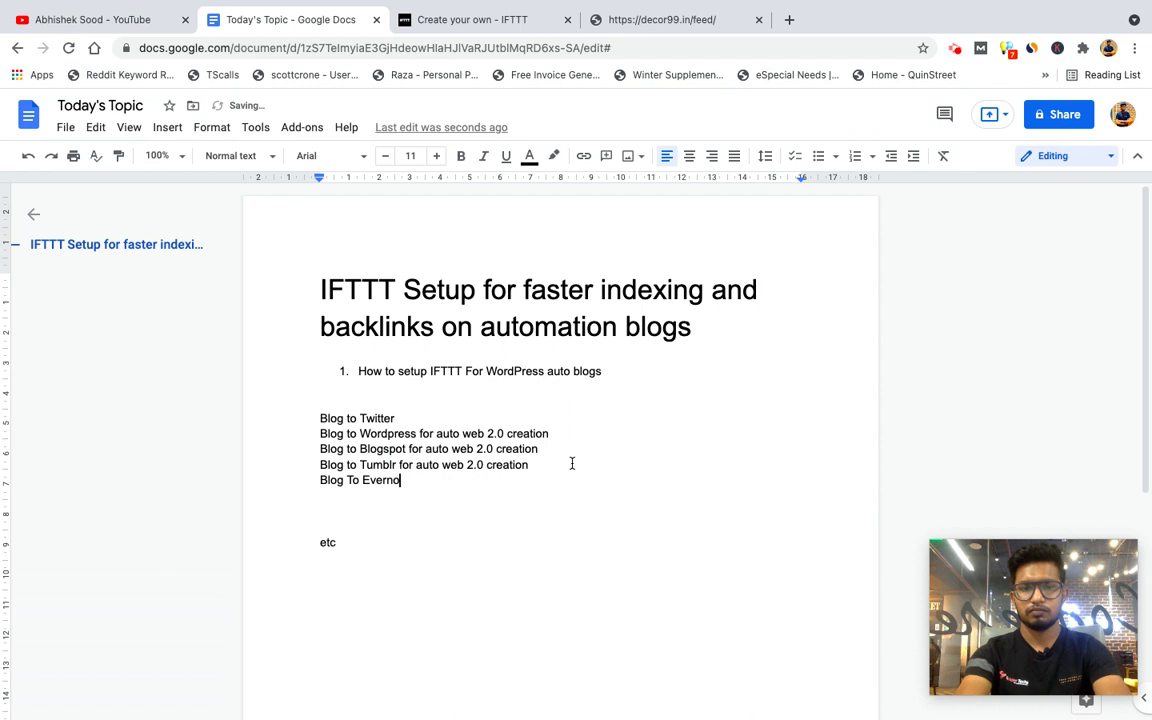
type("te")
key("Return")
type("Bl")
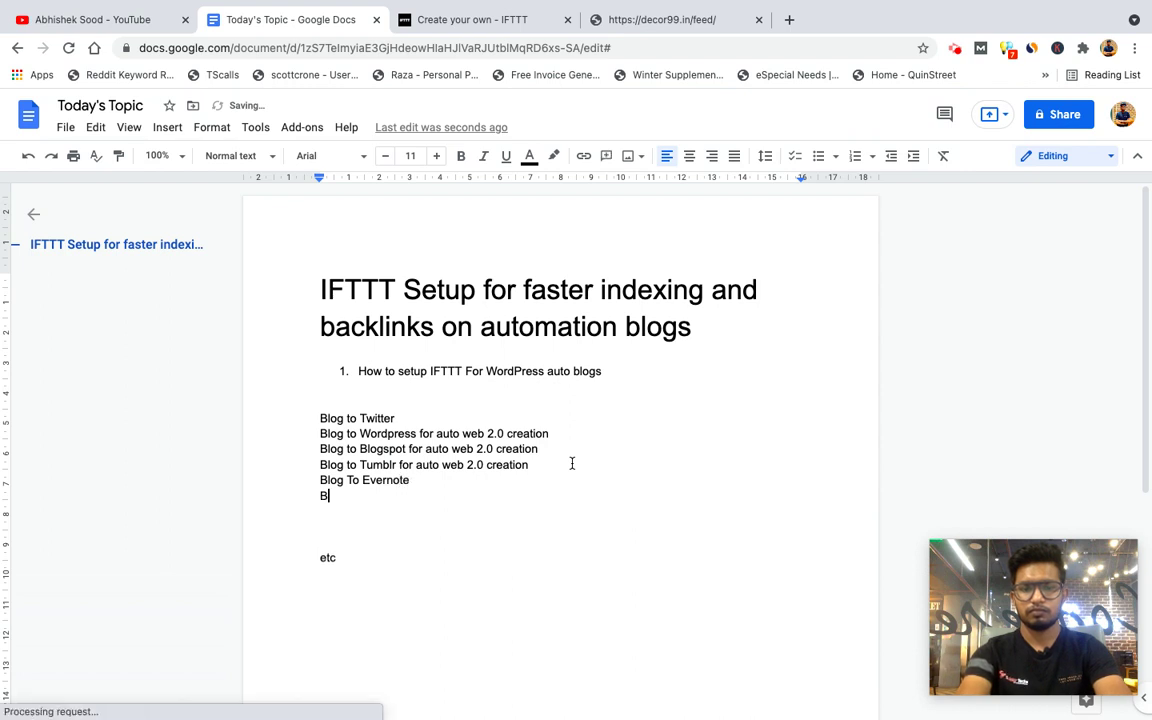
type("og to Diigo f")
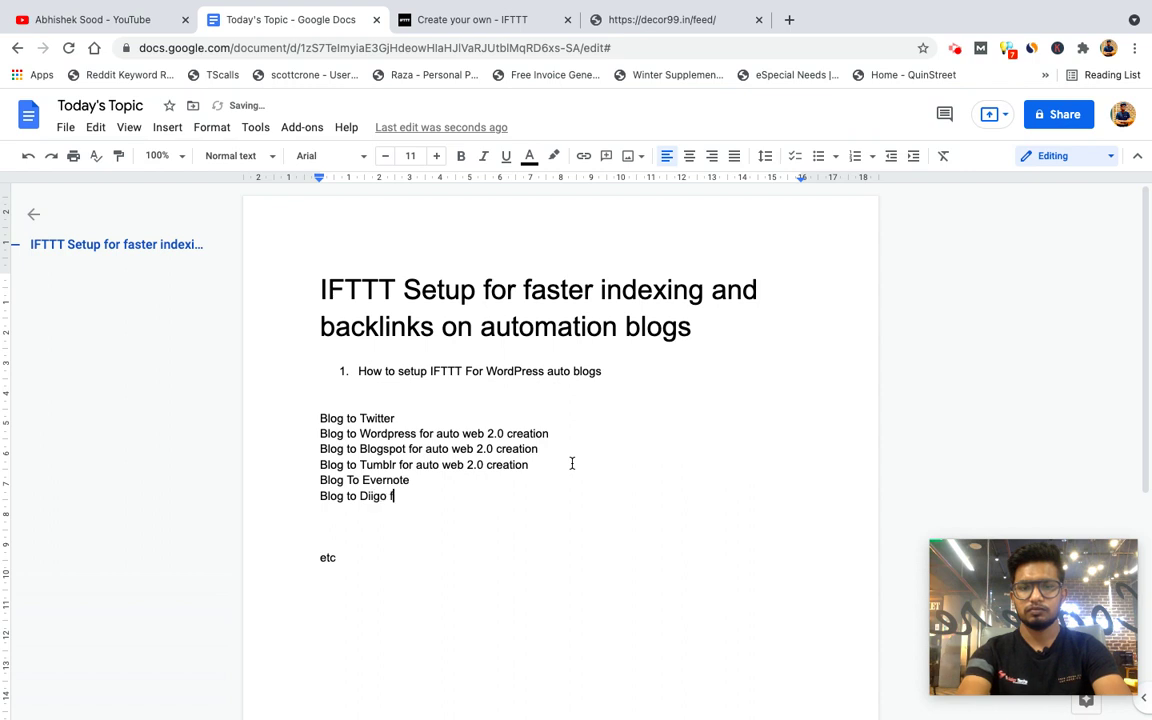
type("or free boo")
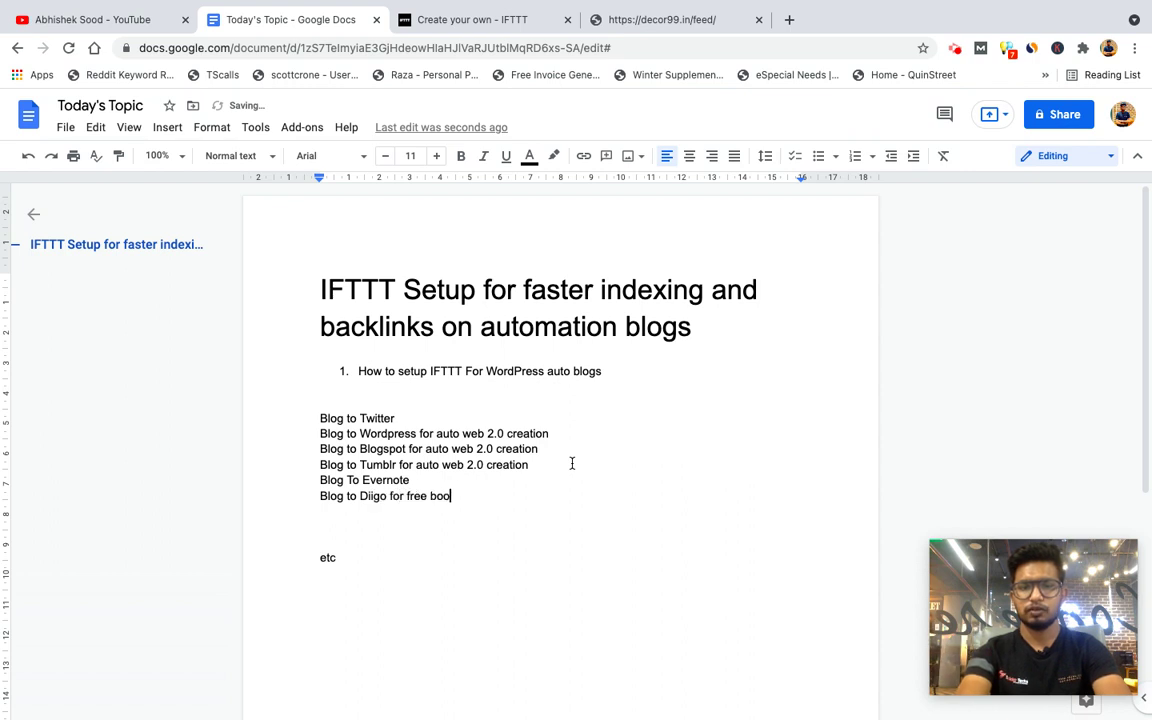
type("kmarking")
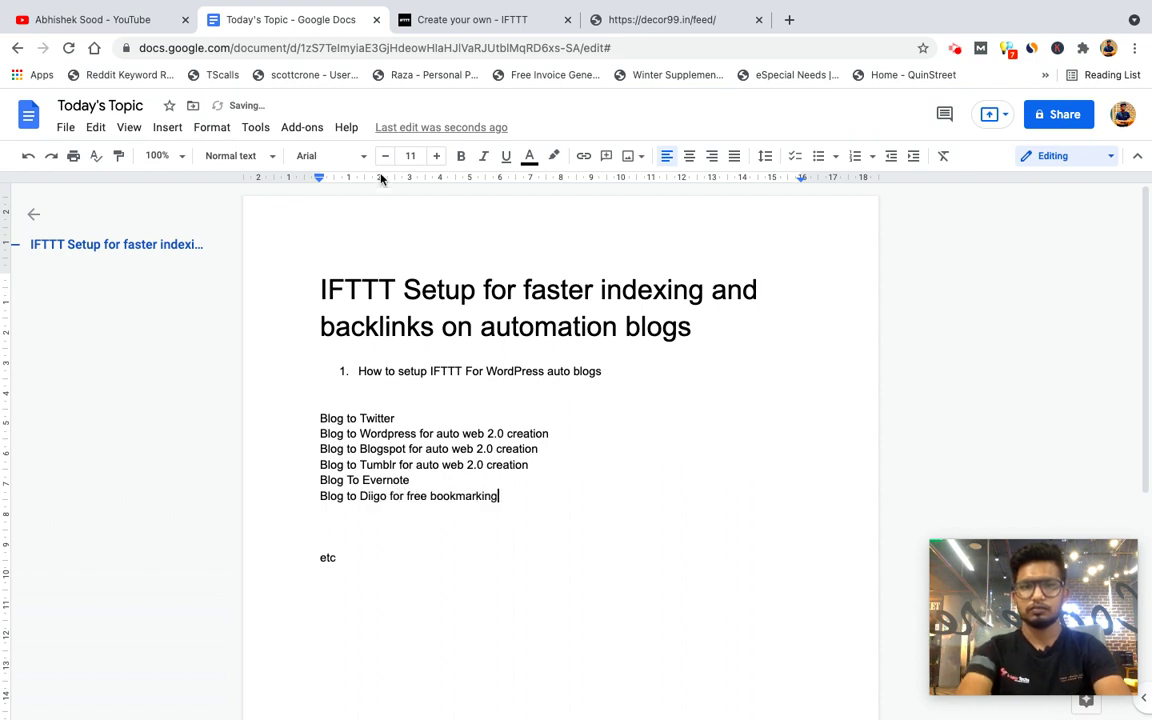
left_click(465, 19)
scroll(510, 158, "up", 10)
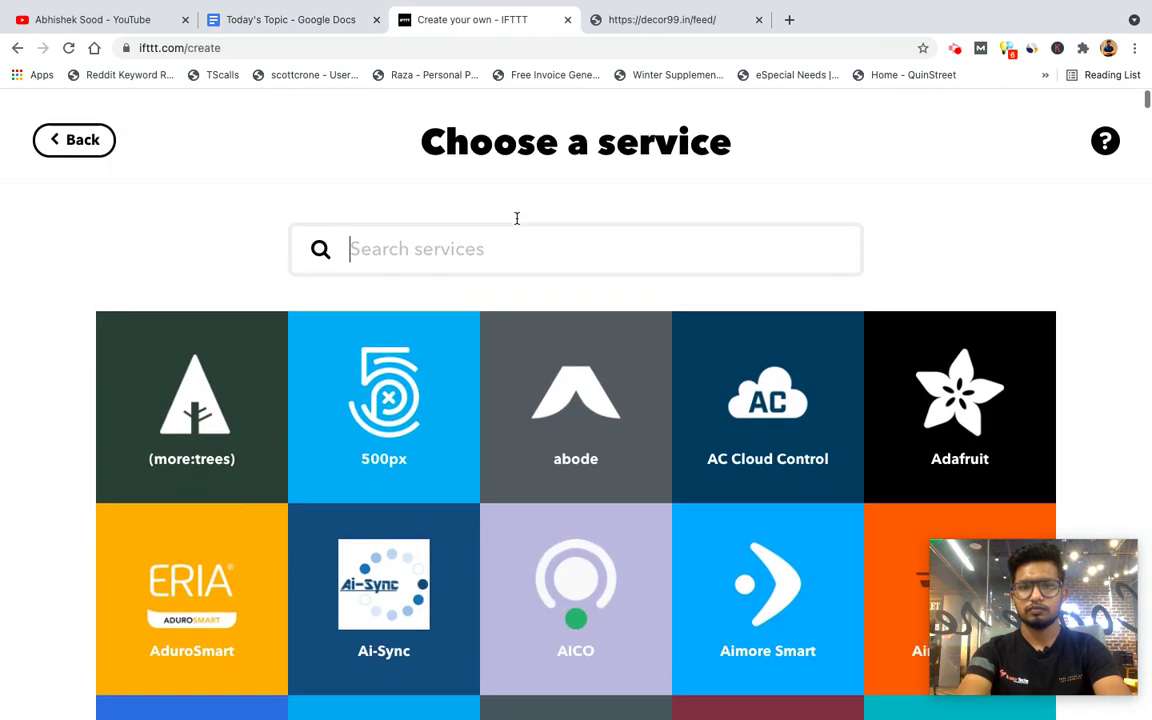
Step: Search 'pin' to check for Pinboard, then clear it and browse the service grid
type("pin")
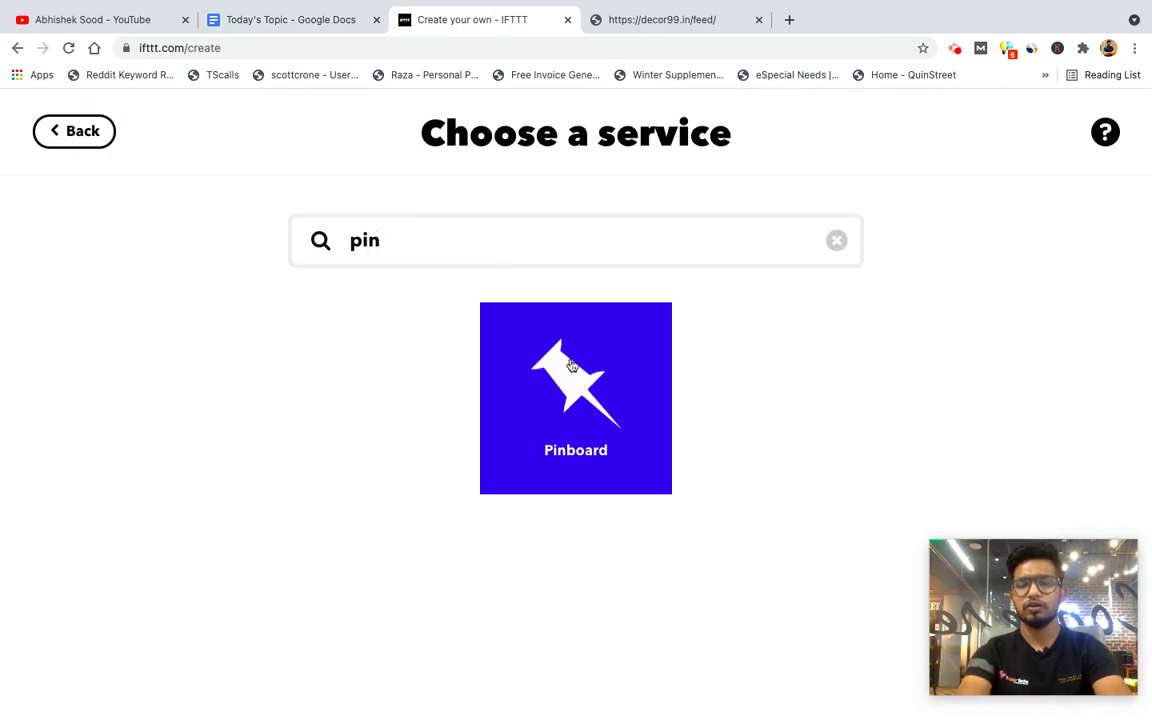
triple_click(527, 248)
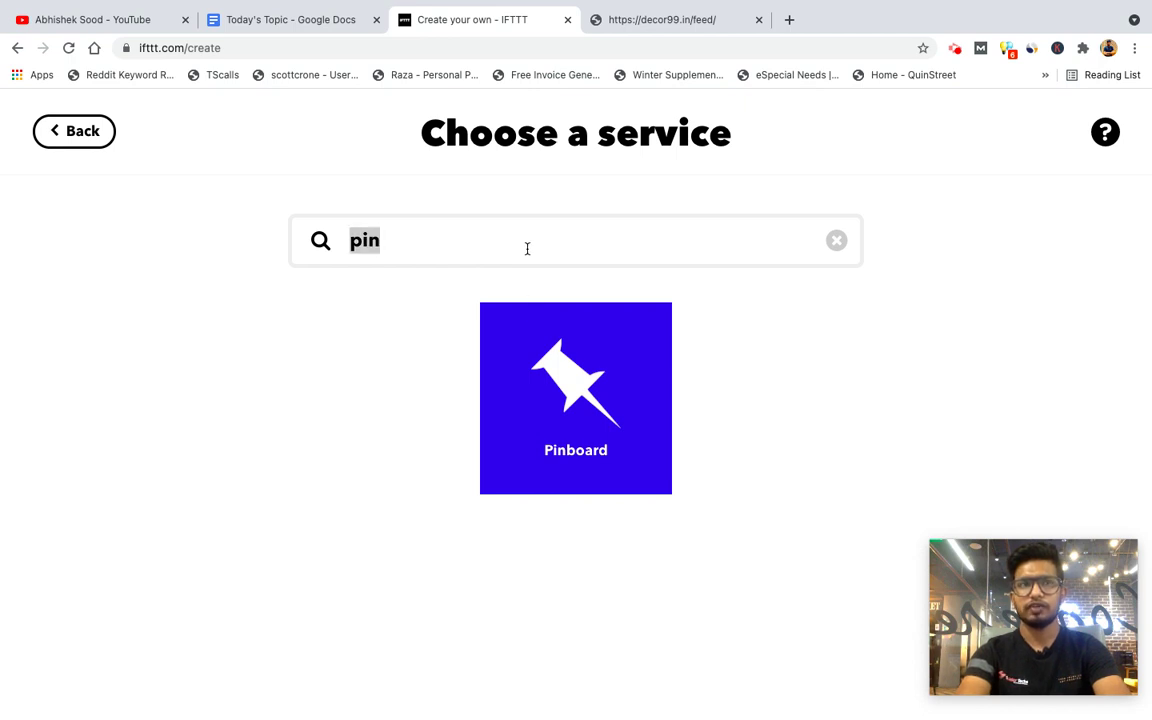
key("BackSpace")
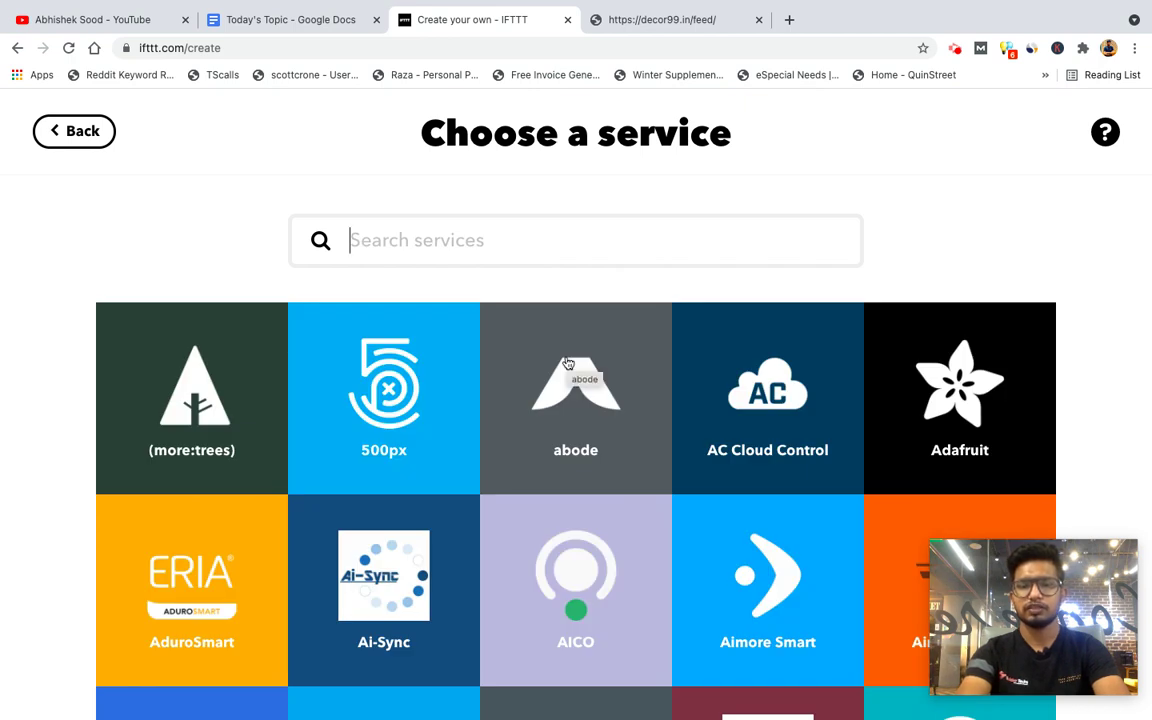
scroll(567, 363, "down", 7)
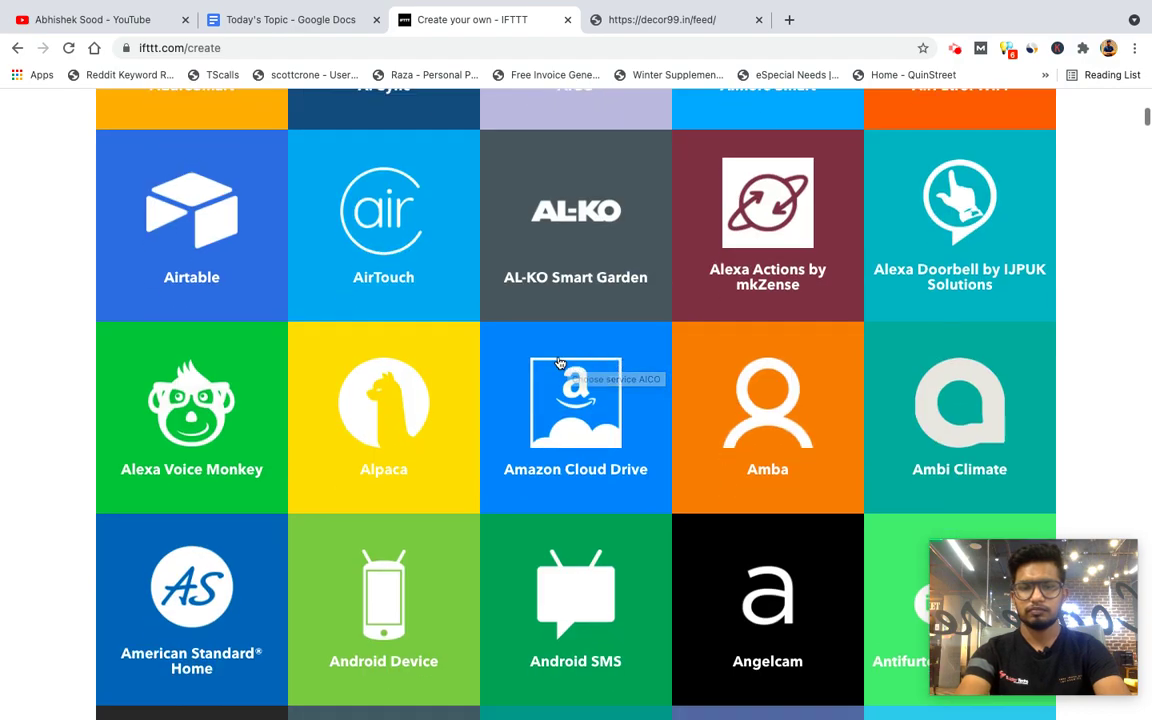
scroll(560, 363, "down", 13)
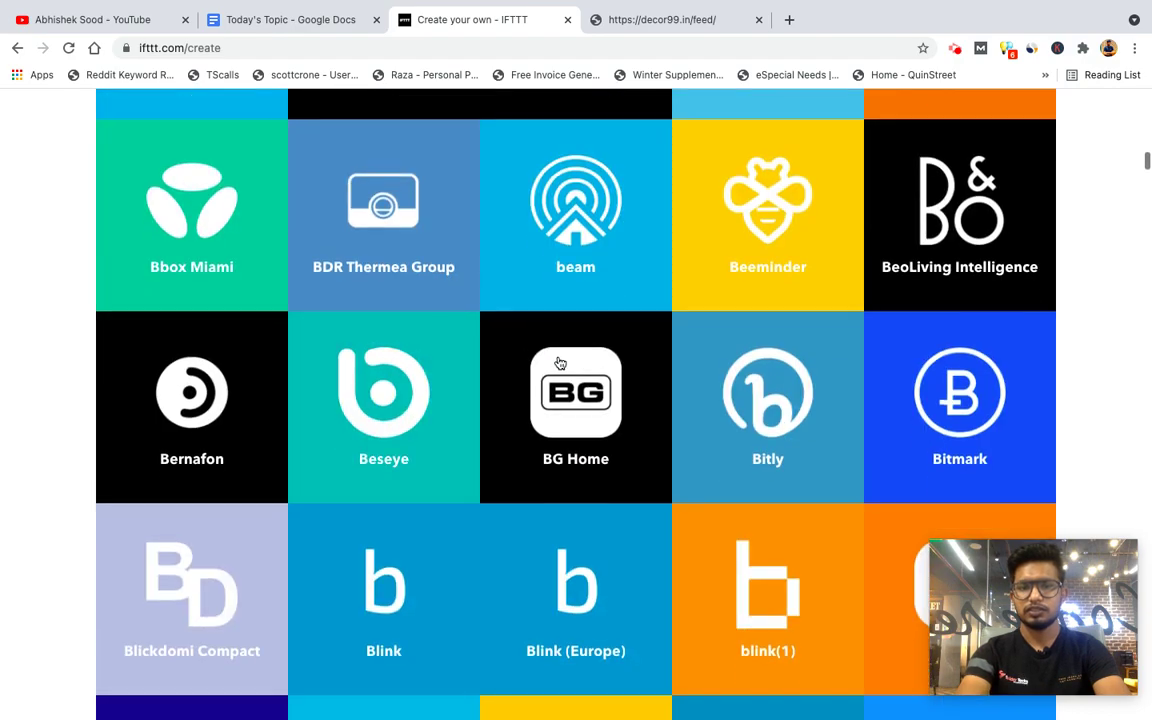
scroll(560, 363, "down", 13)
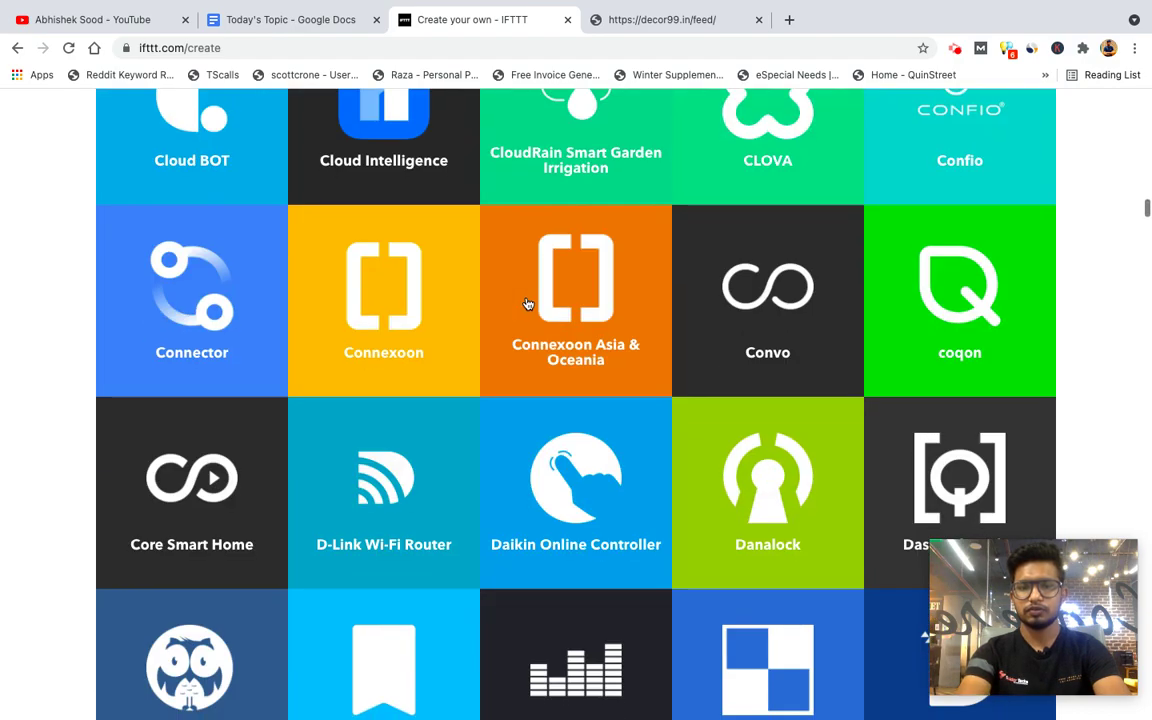
scroll(528, 304, "down", 9)
scroll(528, 304, "up", 20)
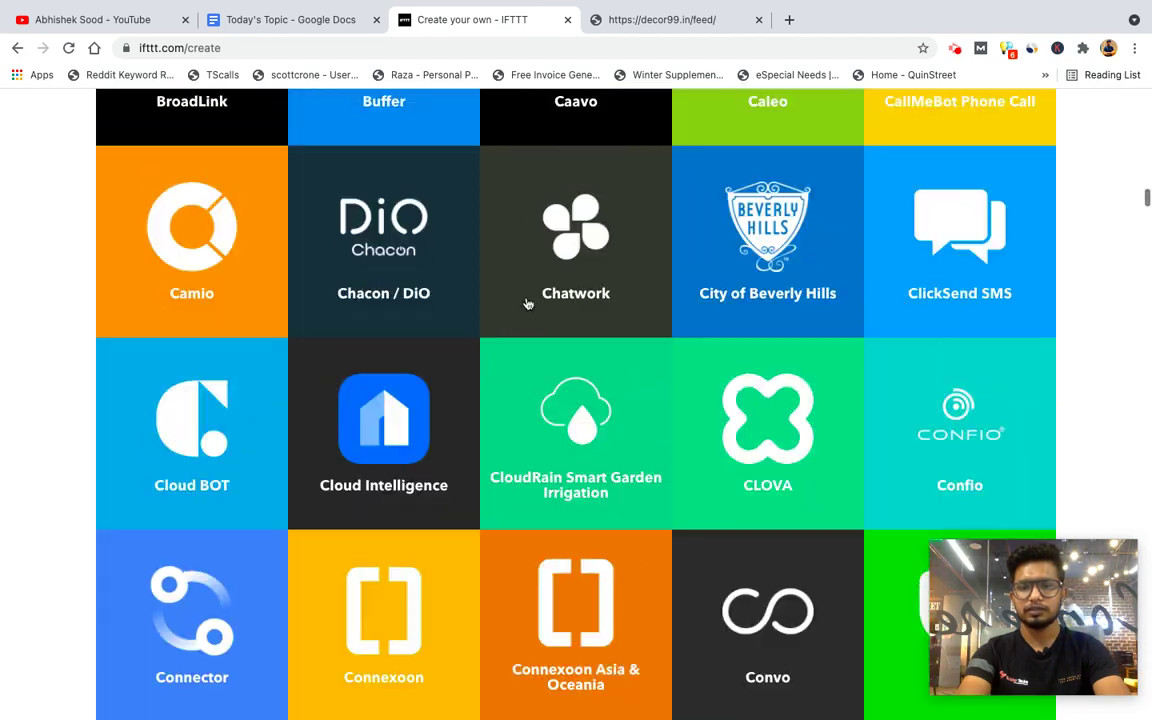
scroll(528, 304, "up", 8)
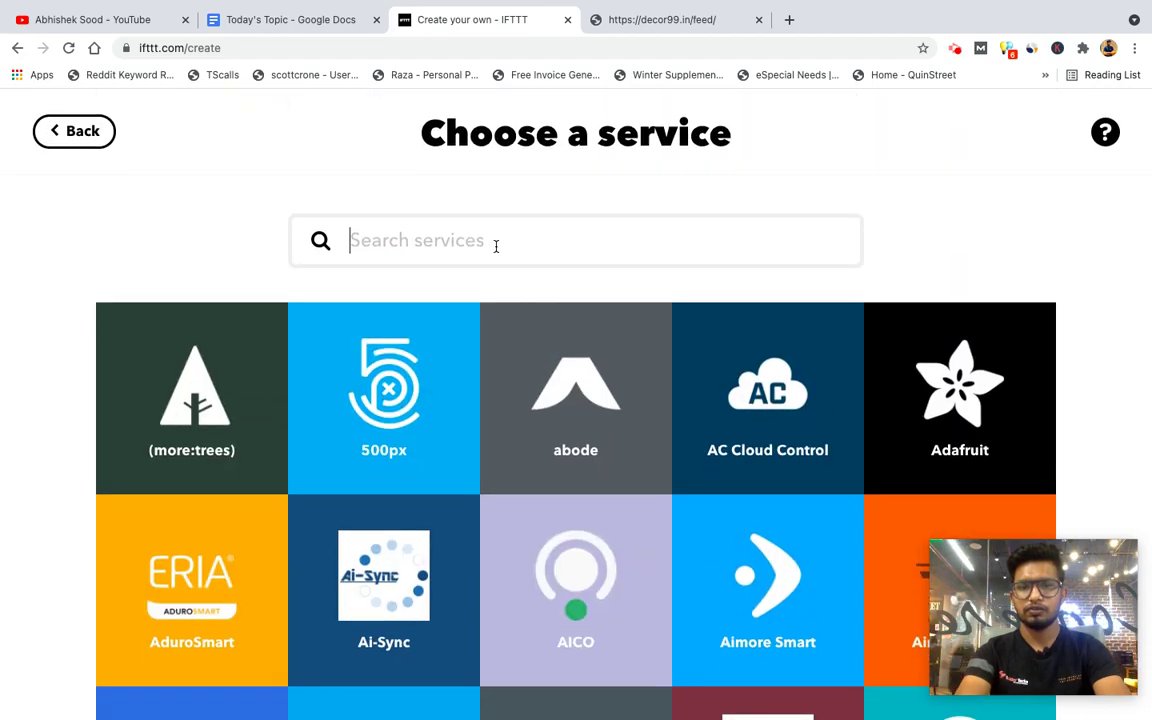
Step: Try short searches 't' and 'tiww', clearing back to the full service list
left_click(495, 246)
type("t")
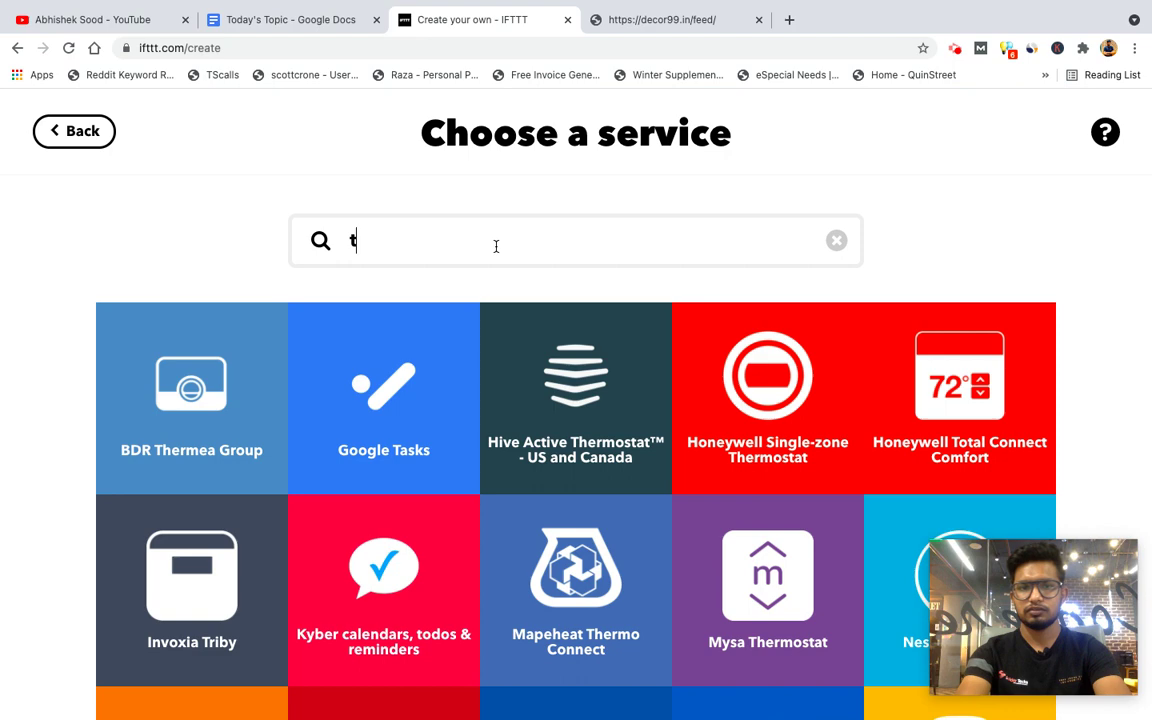
key("BackSpace")
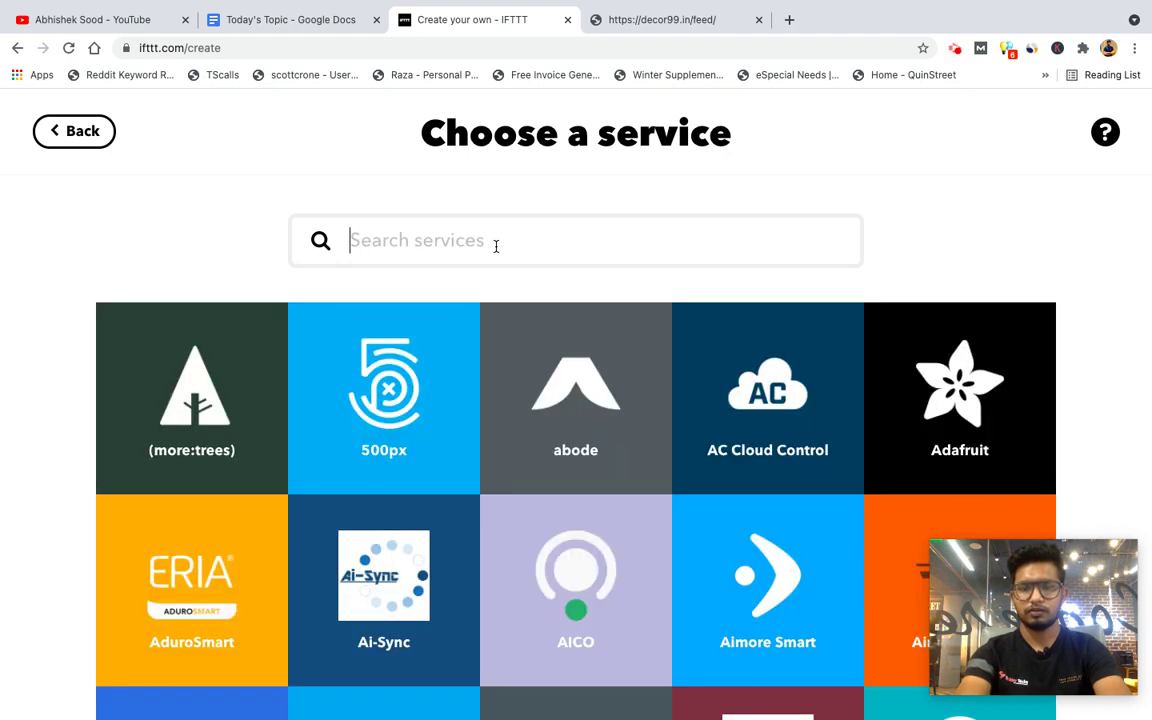
scroll(495, 246, "down", 5)
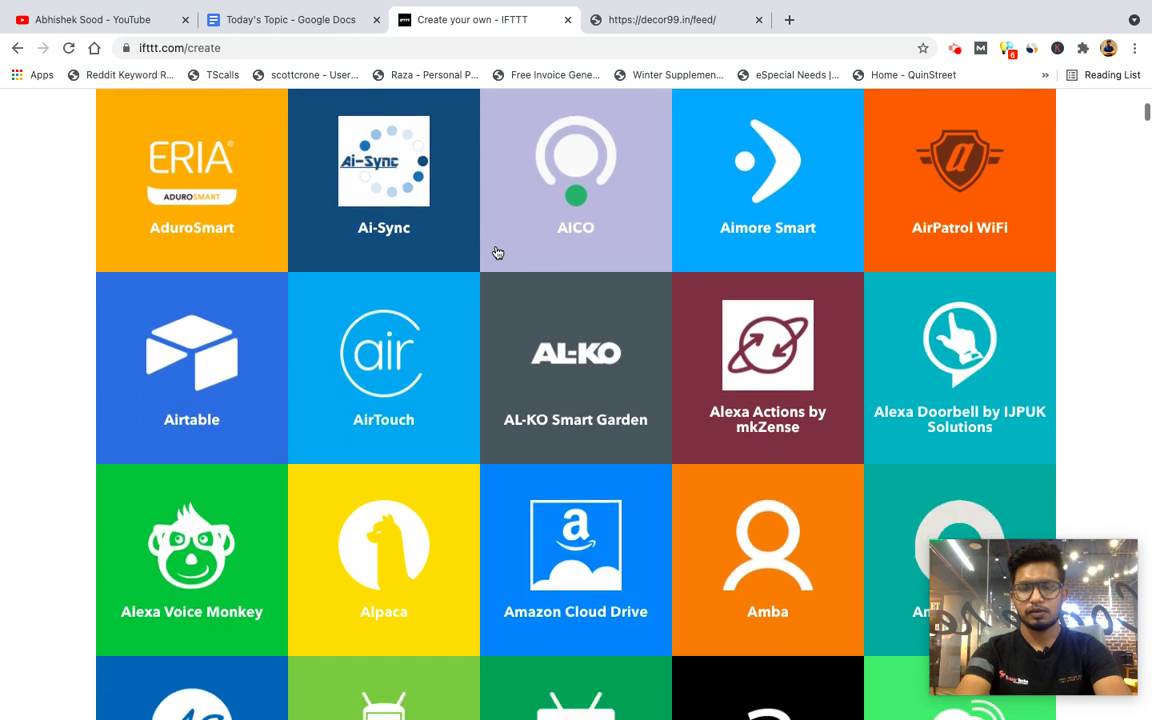
scroll(497, 252, "down", 4)
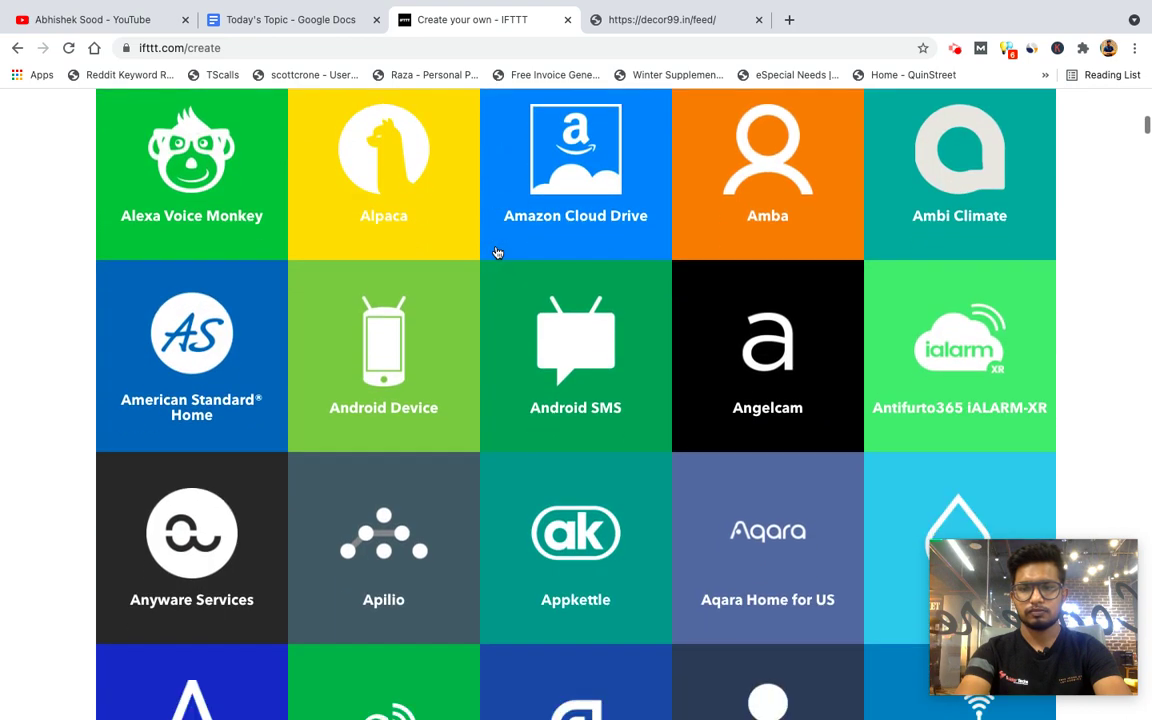
type("tiww")
key("BackSpace")
key("BackSpace")
key("BackSpace")
type("t")
key("BackSpace")
key("BackSpace")
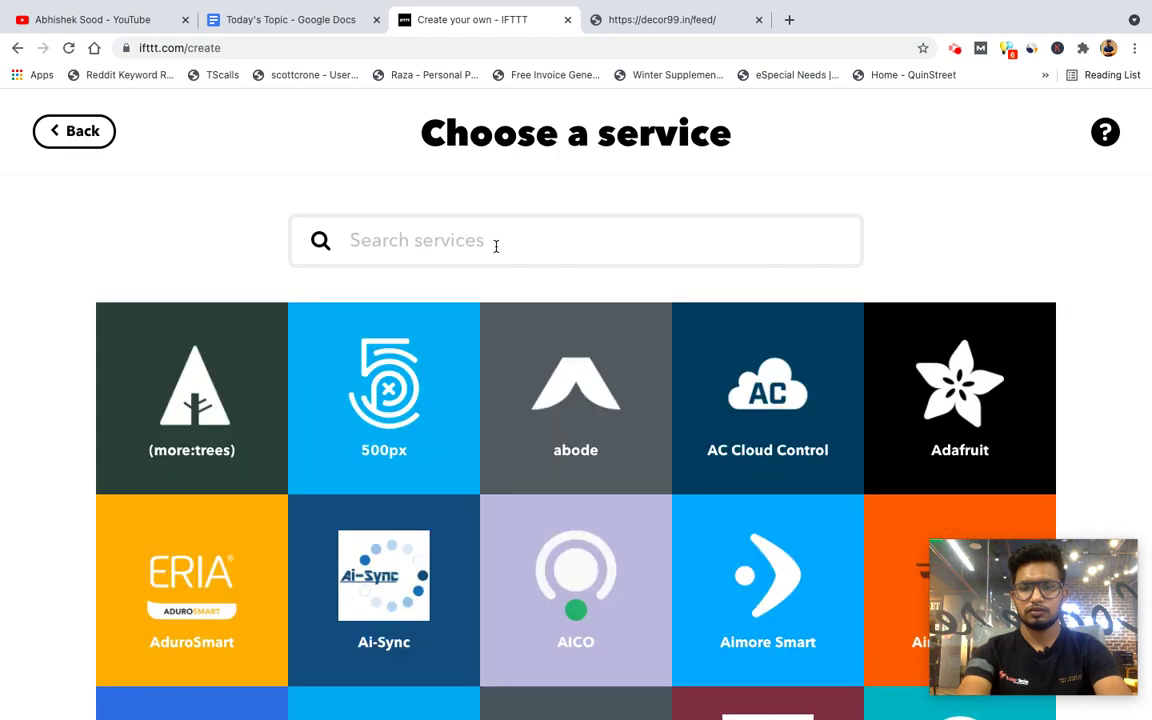
Step: Search 'blog' and pick Blogger's Create a post as the action
type("blog")
left_click(568, 356)
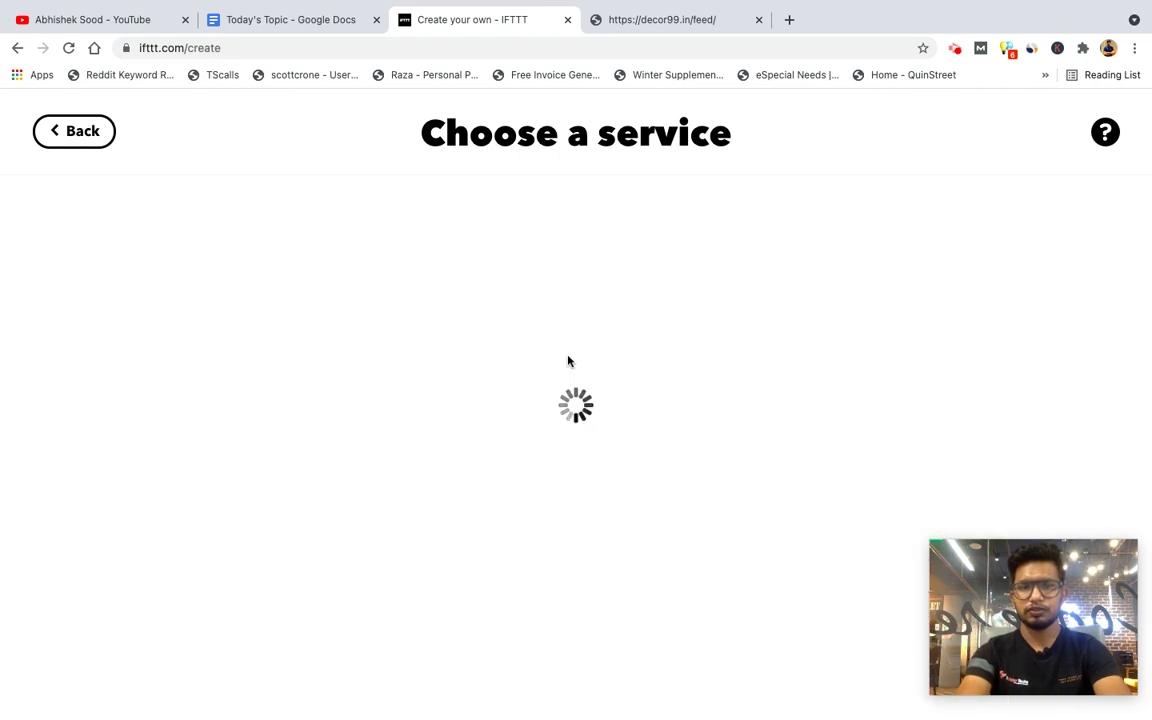
left_click(432, 553)
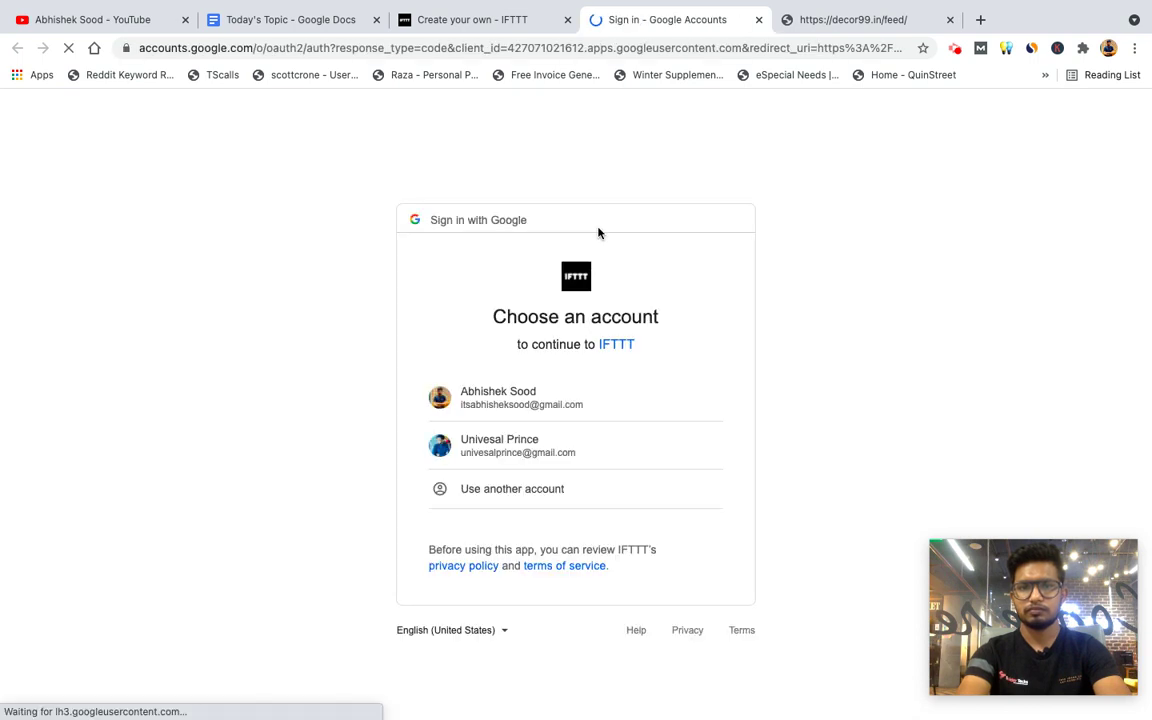
Step: Connect the Google account, allow IFTTT access, and select the All Viral Stuffs blog
left_click(529, 454)
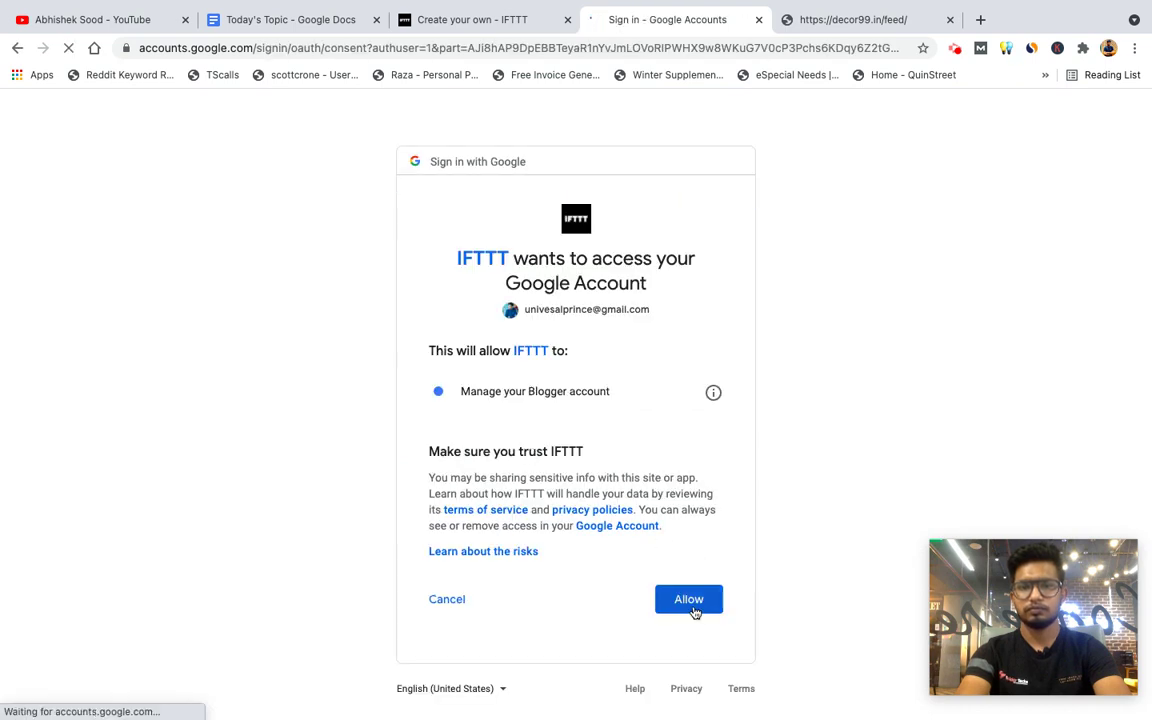
left_click(693, 609)
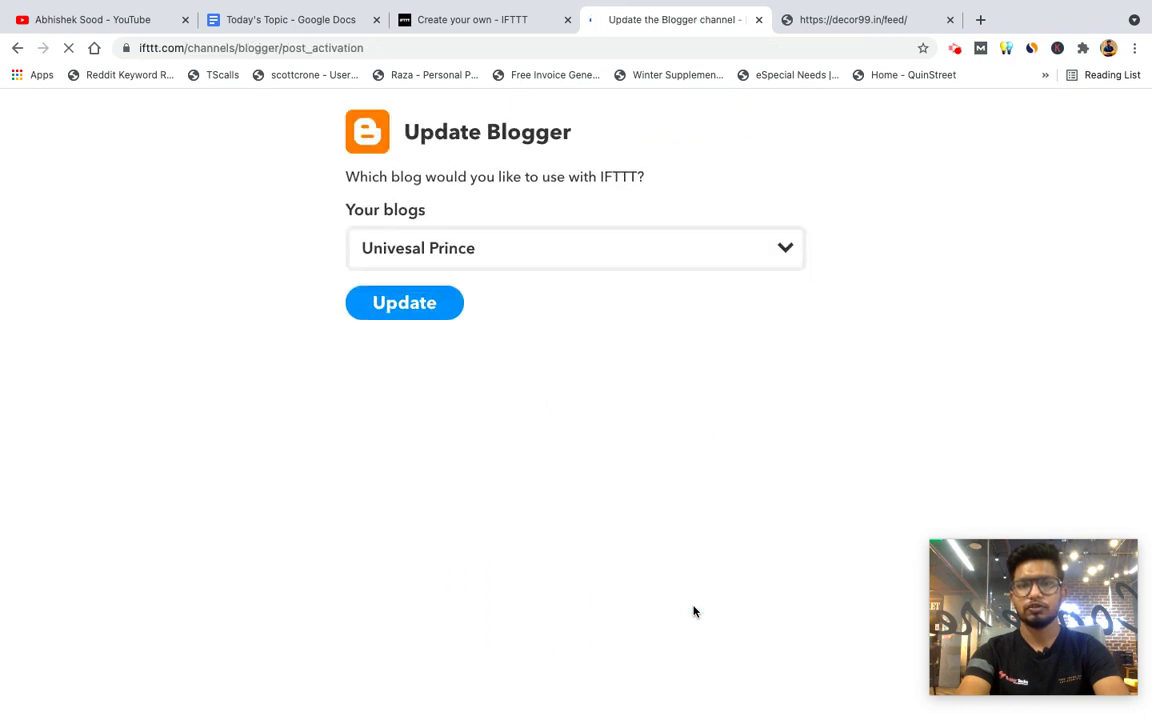
left_click(455, 258)
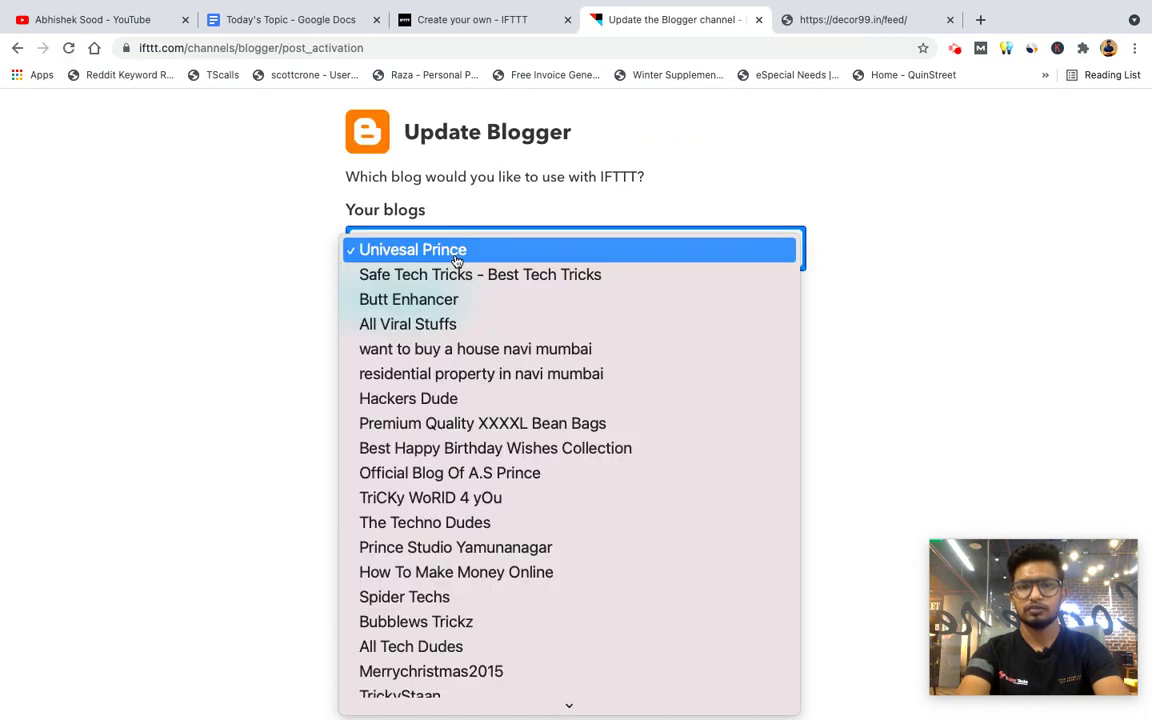
left_click(468, 324)
left_click(404, 303)
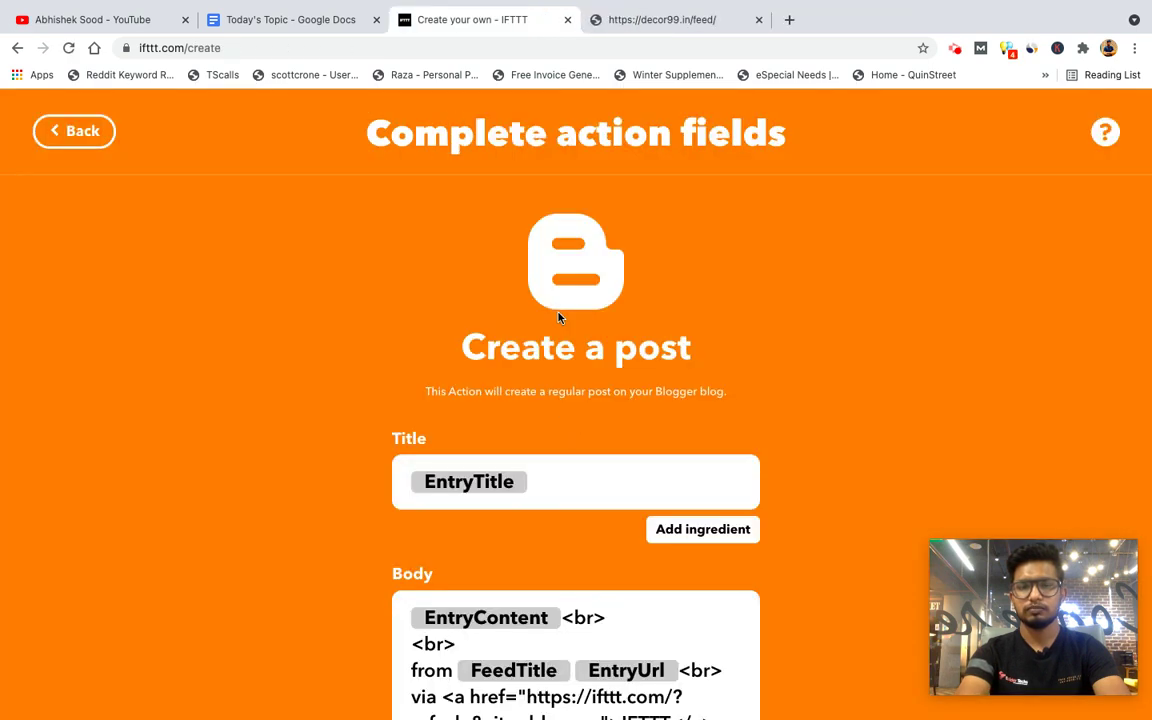
Step: Delete the 'via IFTTT' link line so the body ends at 'from {{FeedTitle}} {{EntryUrl}}'
scroll(568, 400, "down", 3)
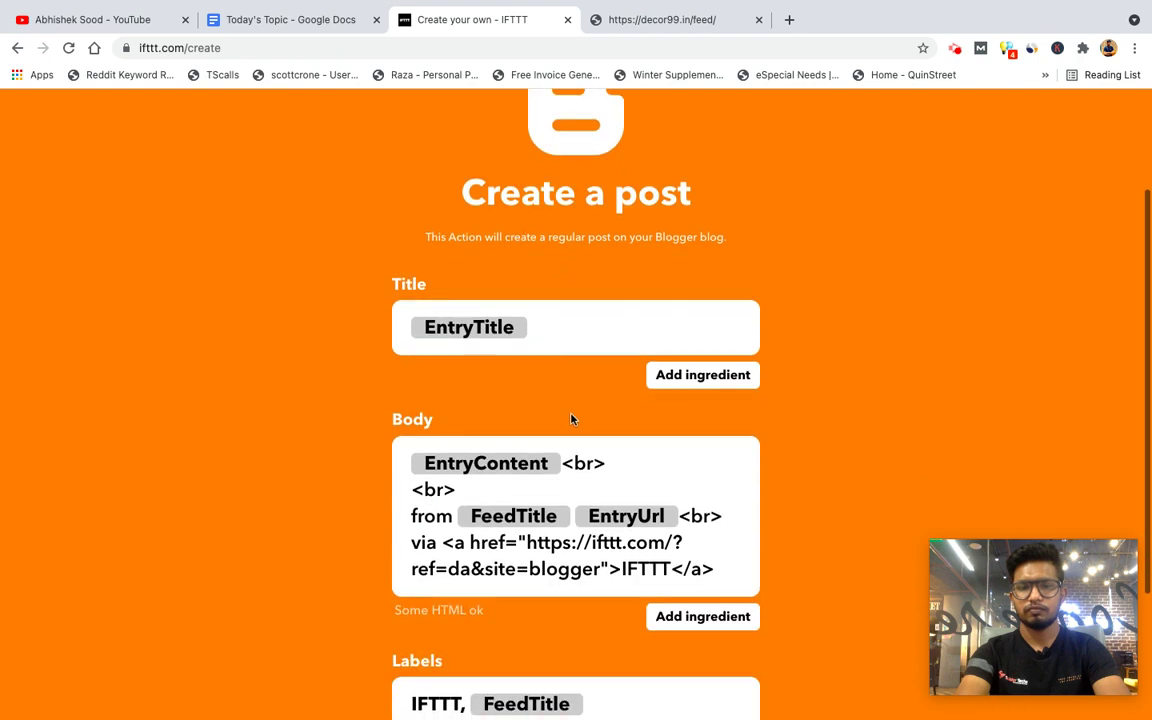
left_click(558, 317)
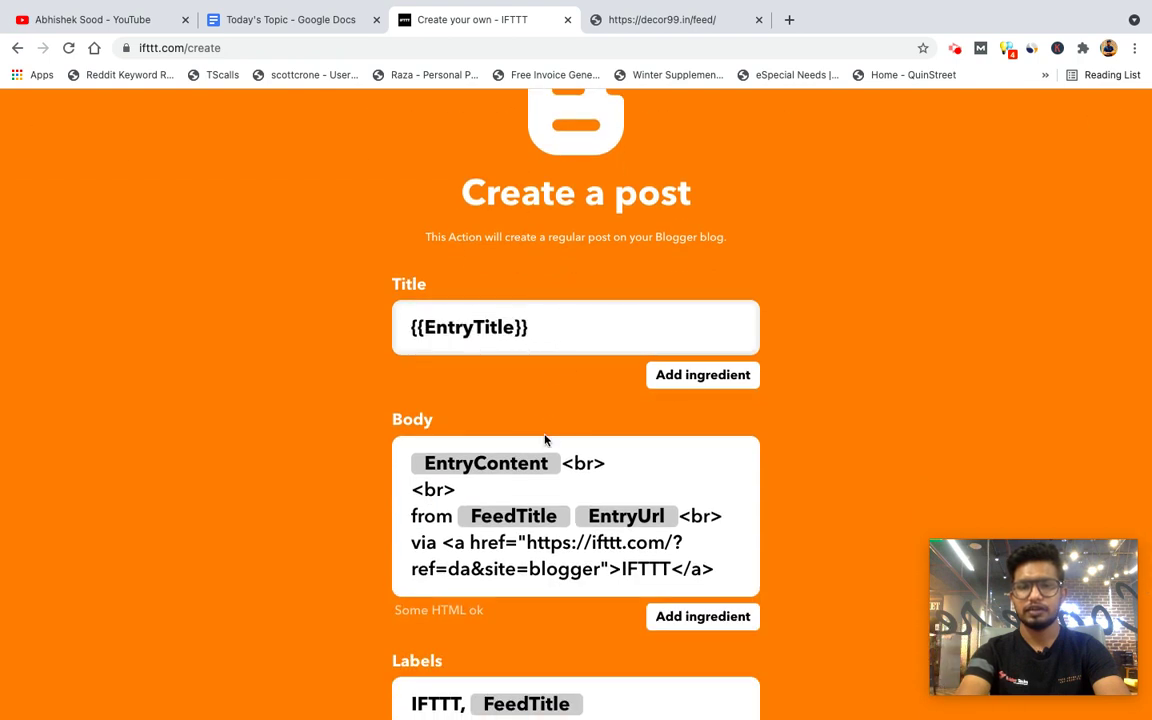
left_click(566, 466)
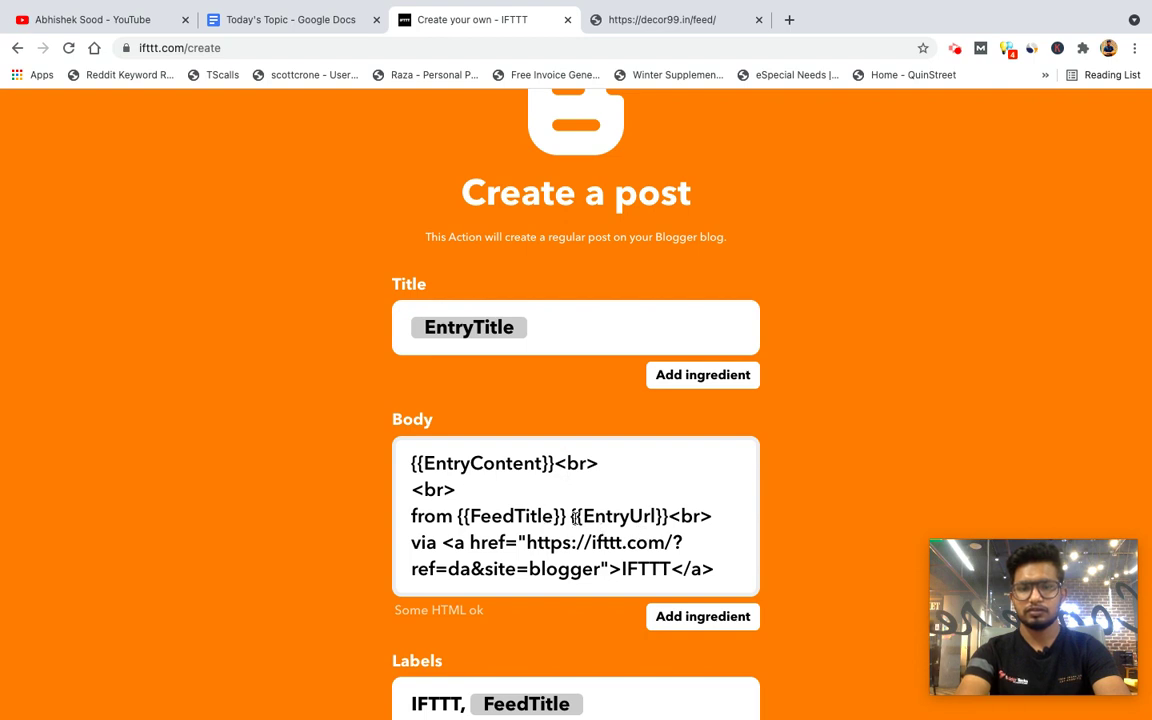
triple_click(416, 542)
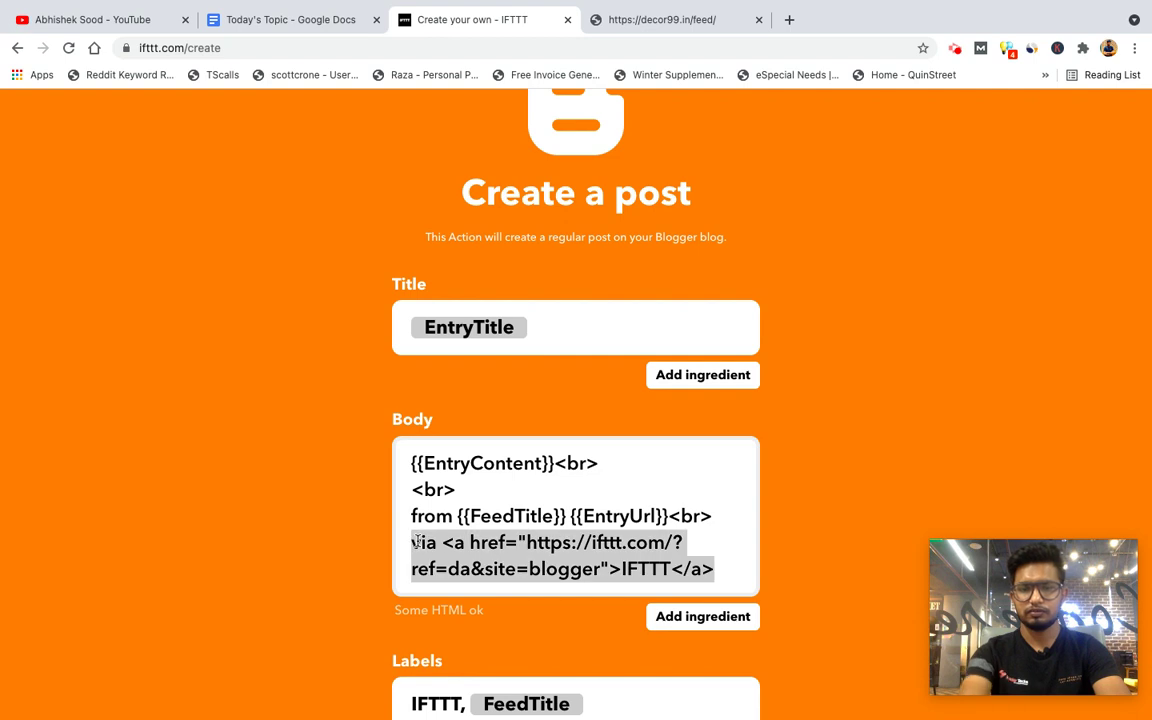
key("BackSpace")
key("BackSpace")
key("BackSpace")
key("BackSpace")
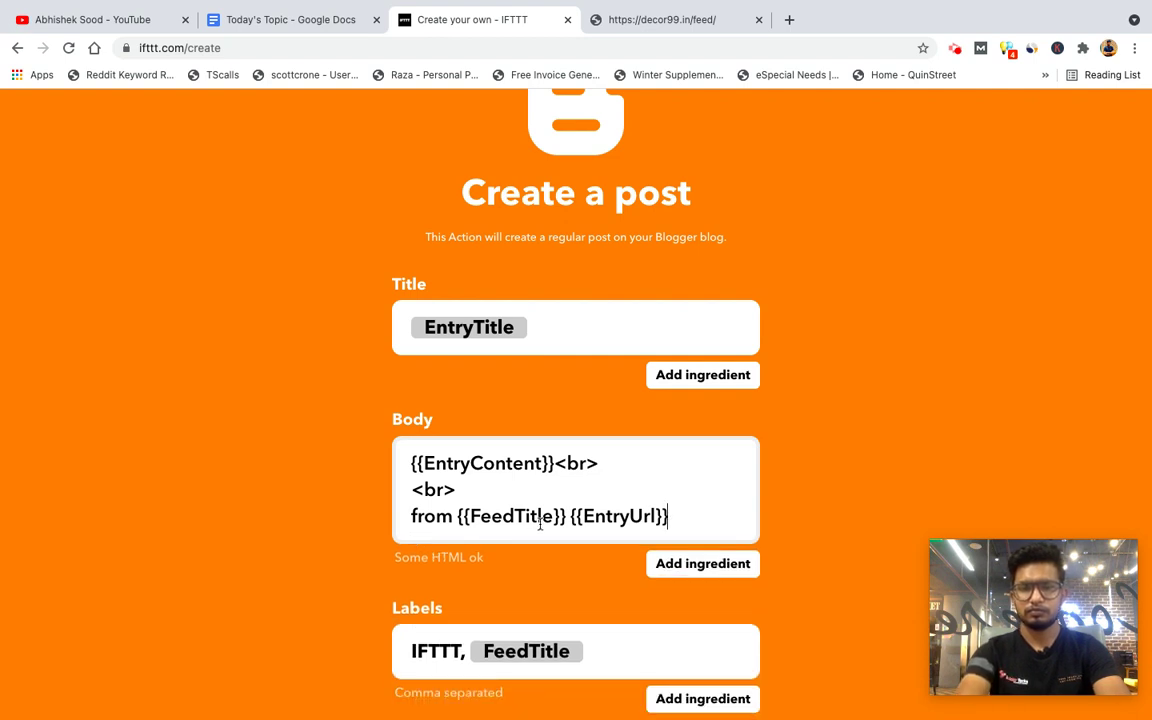
left_click(702, 490)
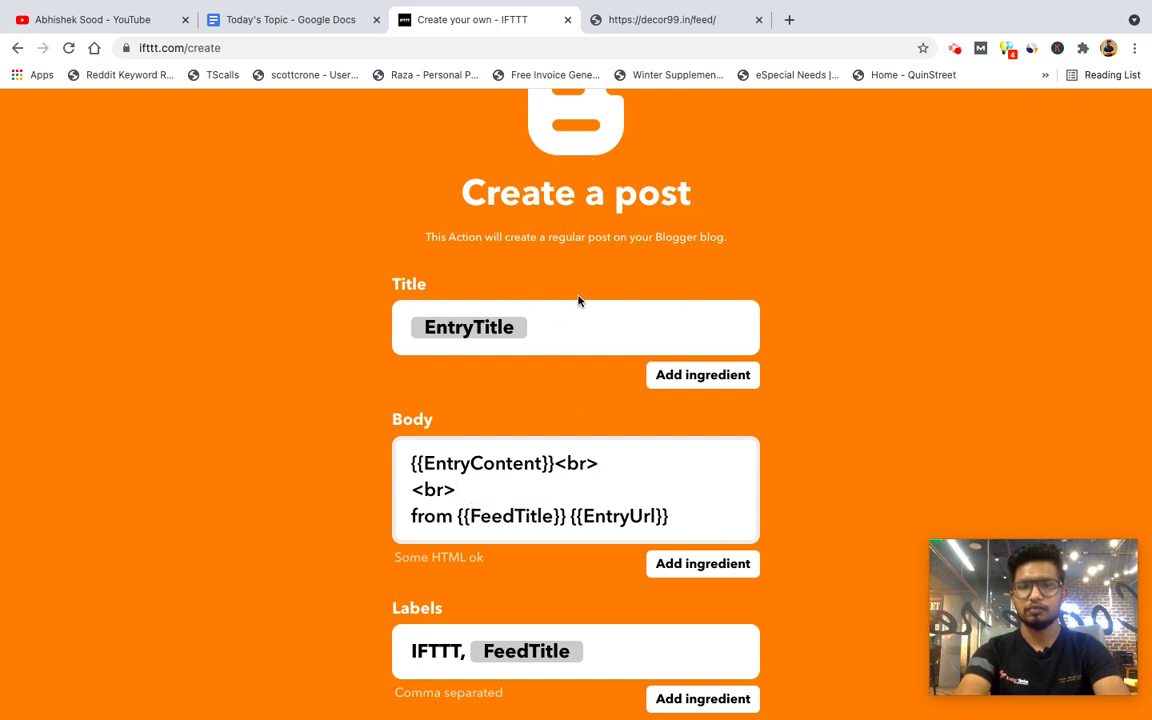
Step: Rewrite the body's last line as 'Originally published at' a link to {{EntryUrl}} titled {{FeedTitle}}
scroll(578, 300, "up", 1)
scroll(576, 298, "down", 1)
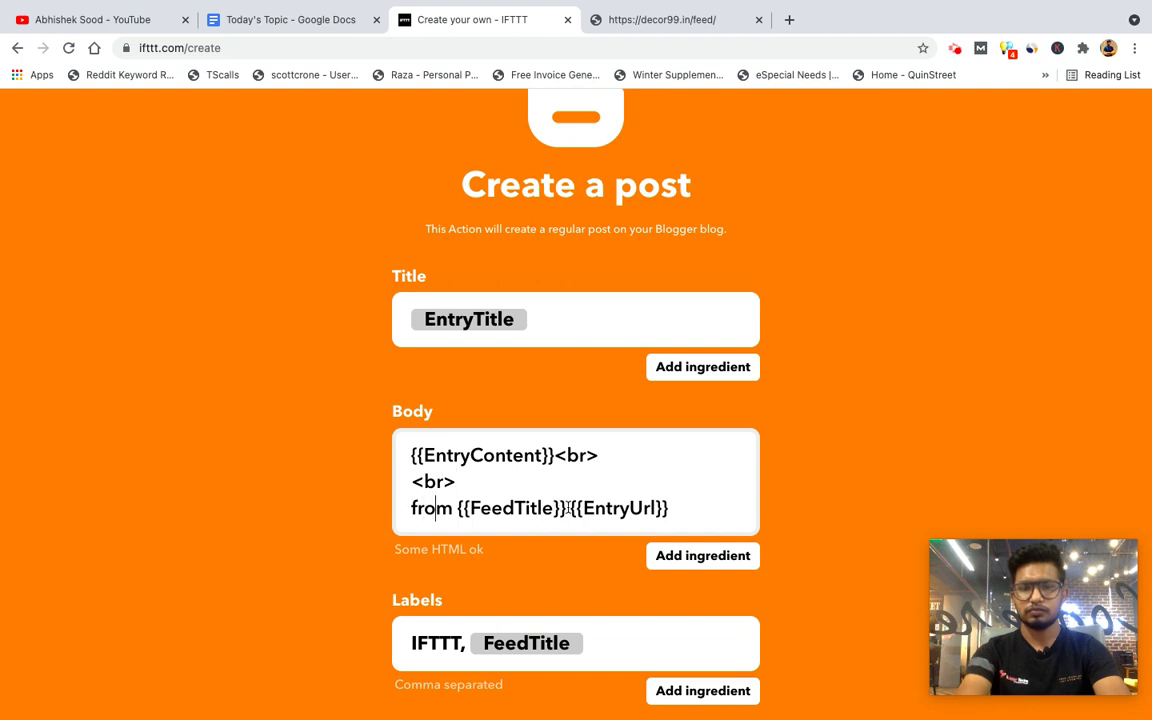
key("alt+Left")
key("alt+shift+Right")
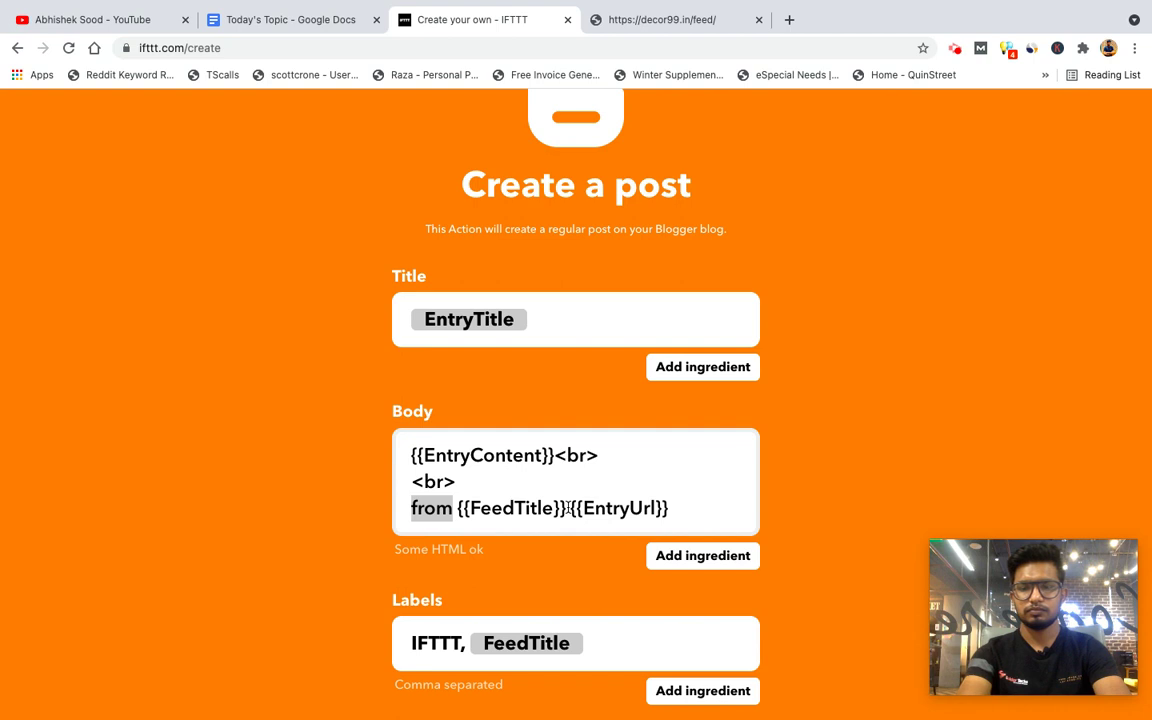
type("Origina")
type("lly p")
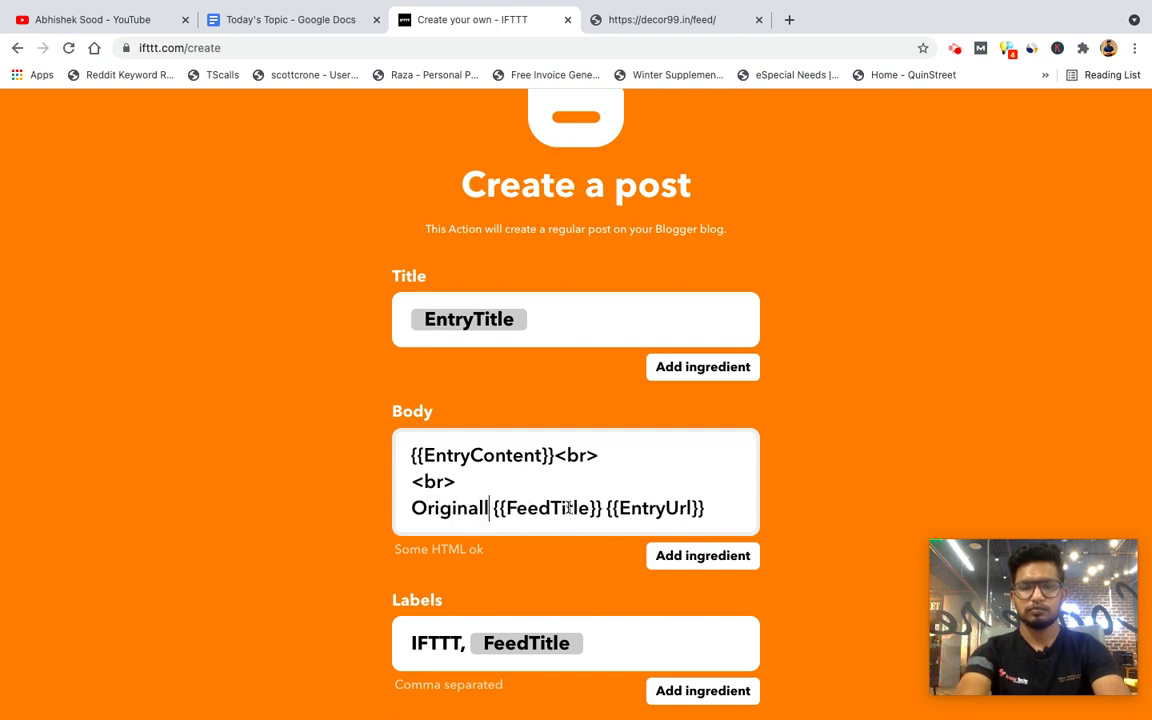
type("ublished a")
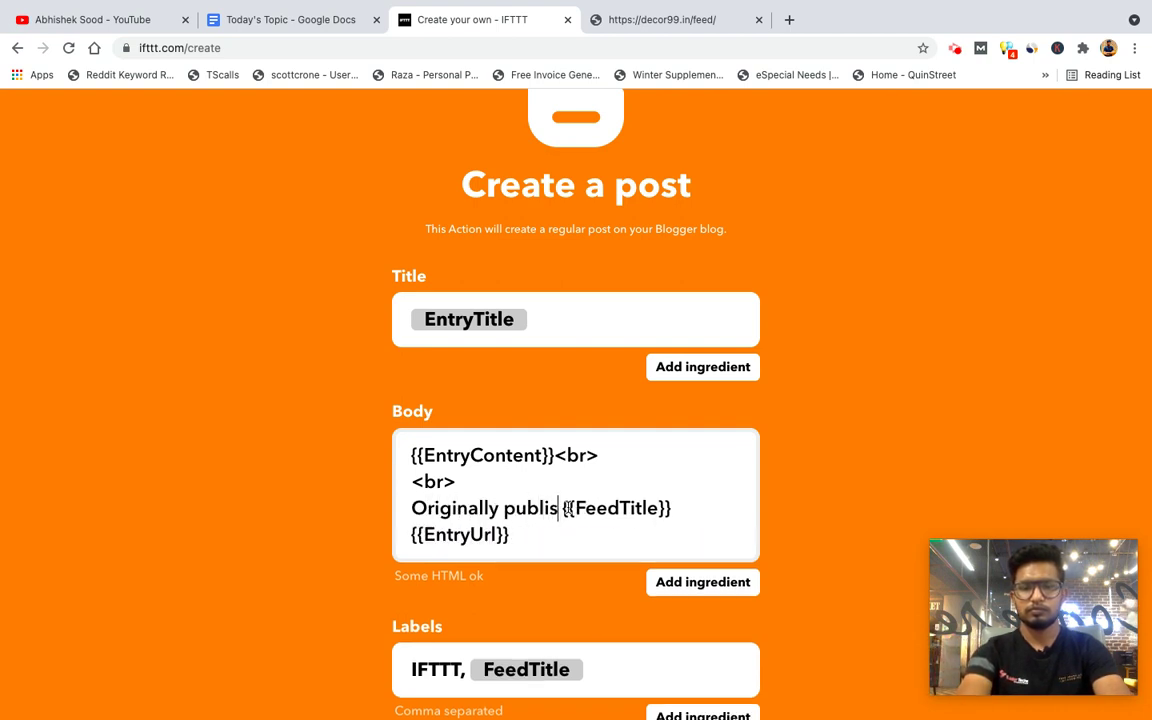
key("BackSpace")
type("t")
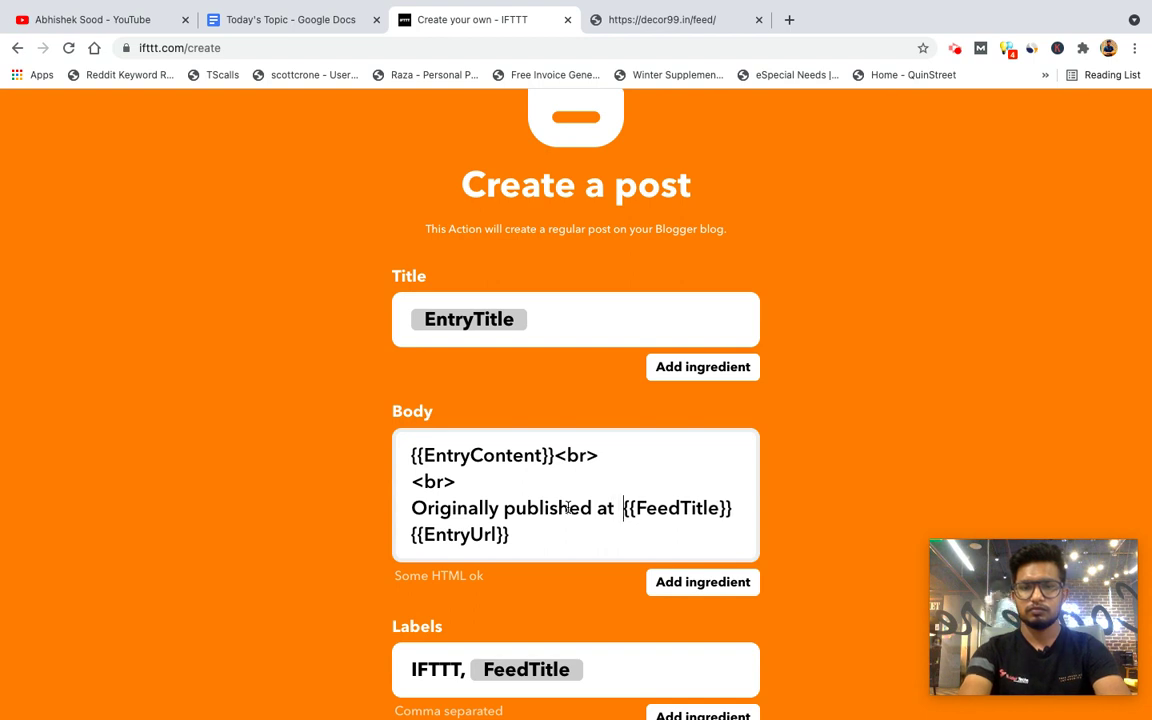
key("shift+Right")
key("shift+Right")
key("shift+Right")
key("shift+Right")
key("shift+Right")
key("shift+Right")
key("shift+Right")
key("shift+Right")
key("shift+Right")
key("shift+Right")
key("shift+Right")
key("shift+Right")
key("shift+Right")
key("super+c")
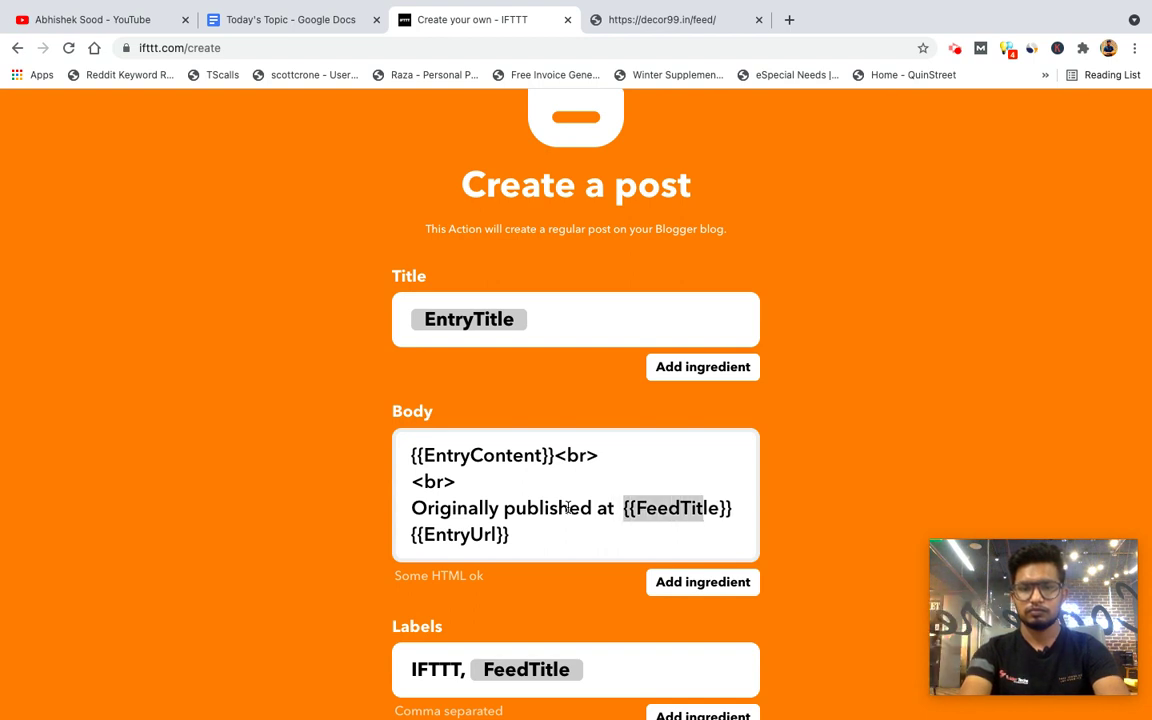
key("BackSpace")
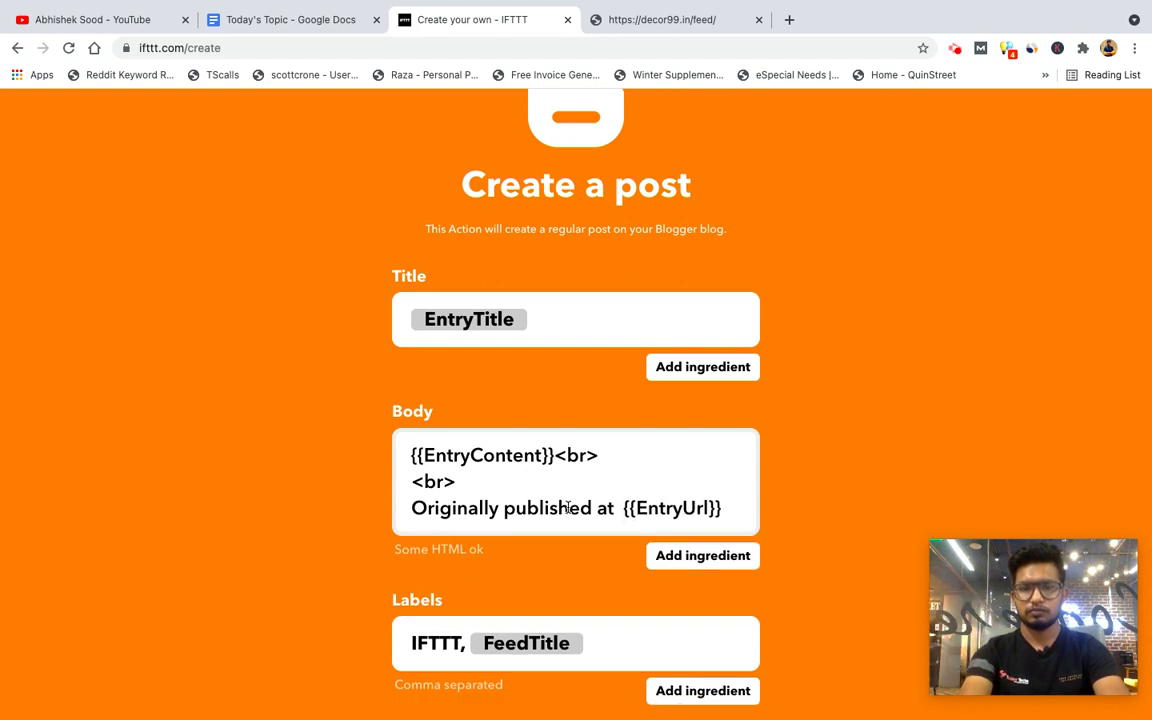
type("<a href=\"")
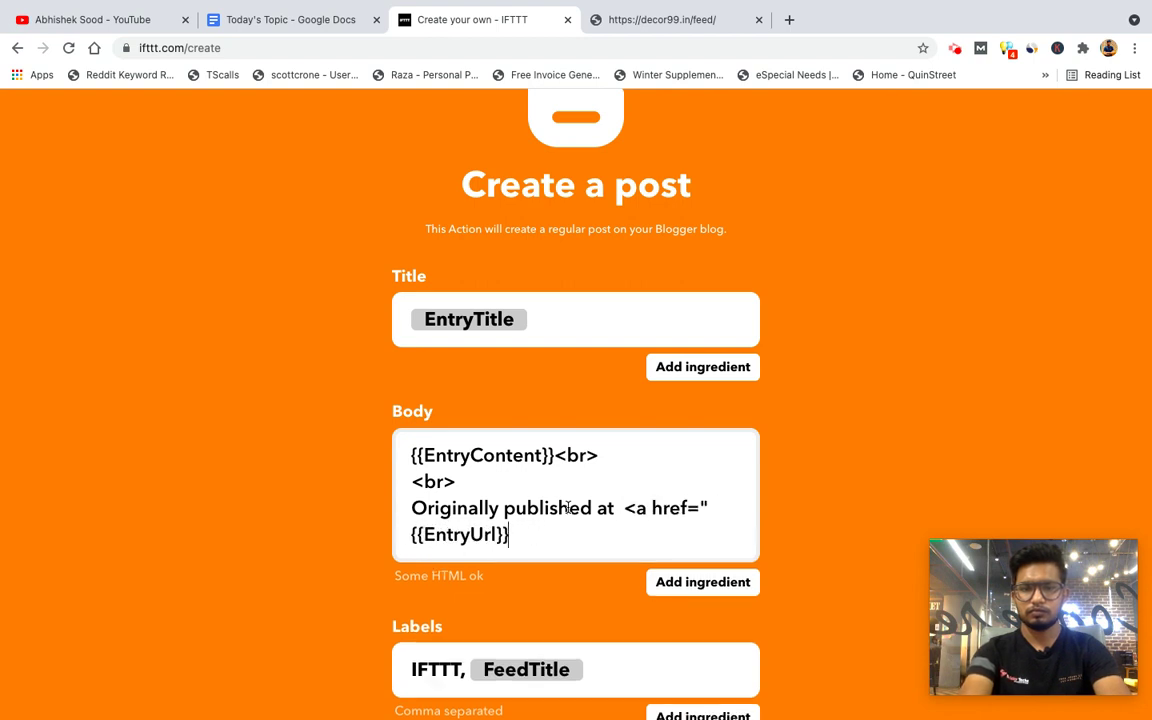
type(">")
key("super+v")
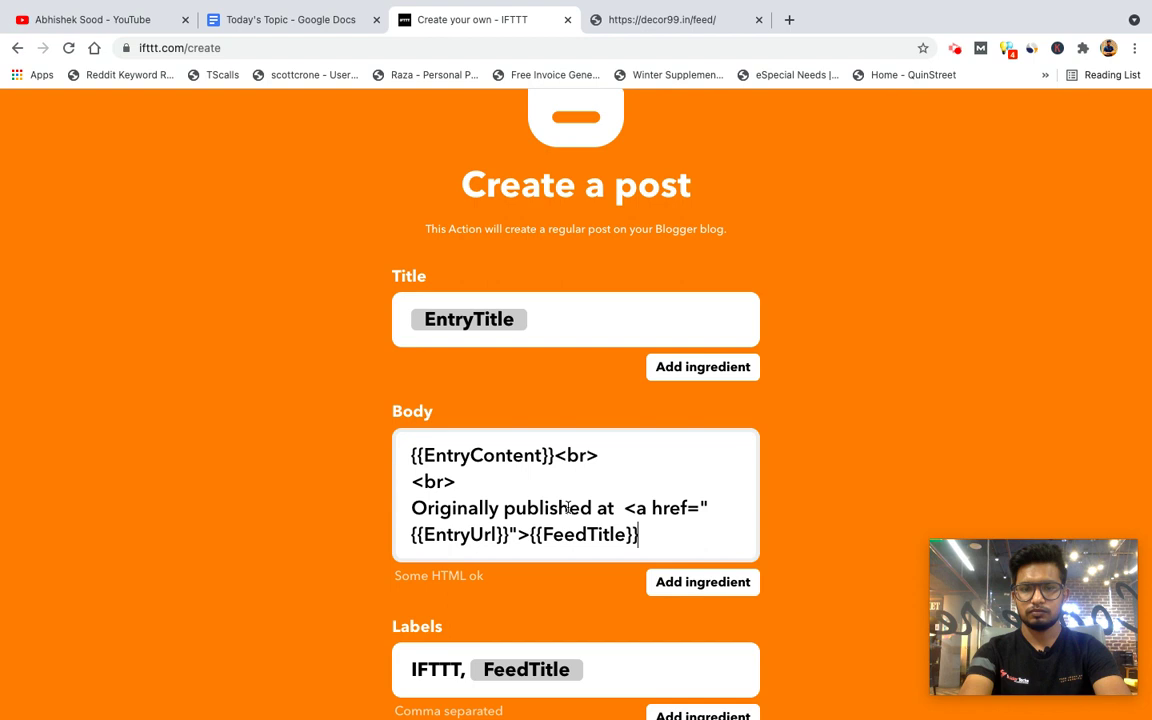
type("</a>")
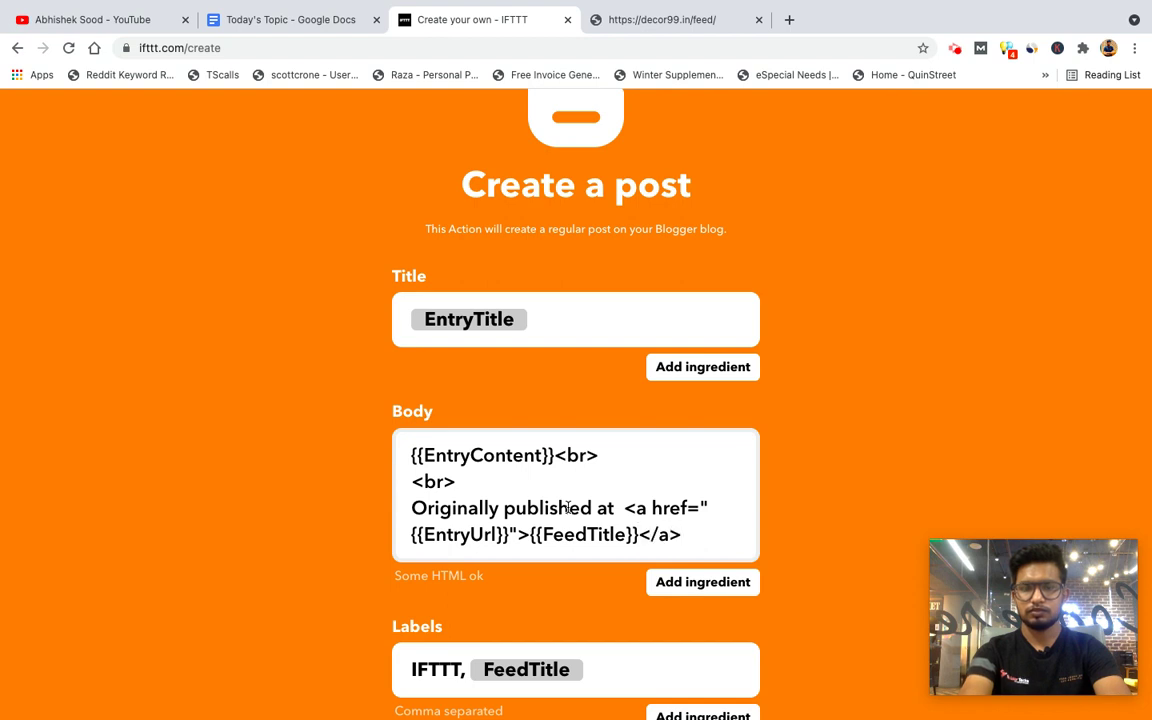
Step: Remove the 'IFTTT' label so only FeedTitle remains, and create the Blogger action
scroll(567, 508, "down", 2)
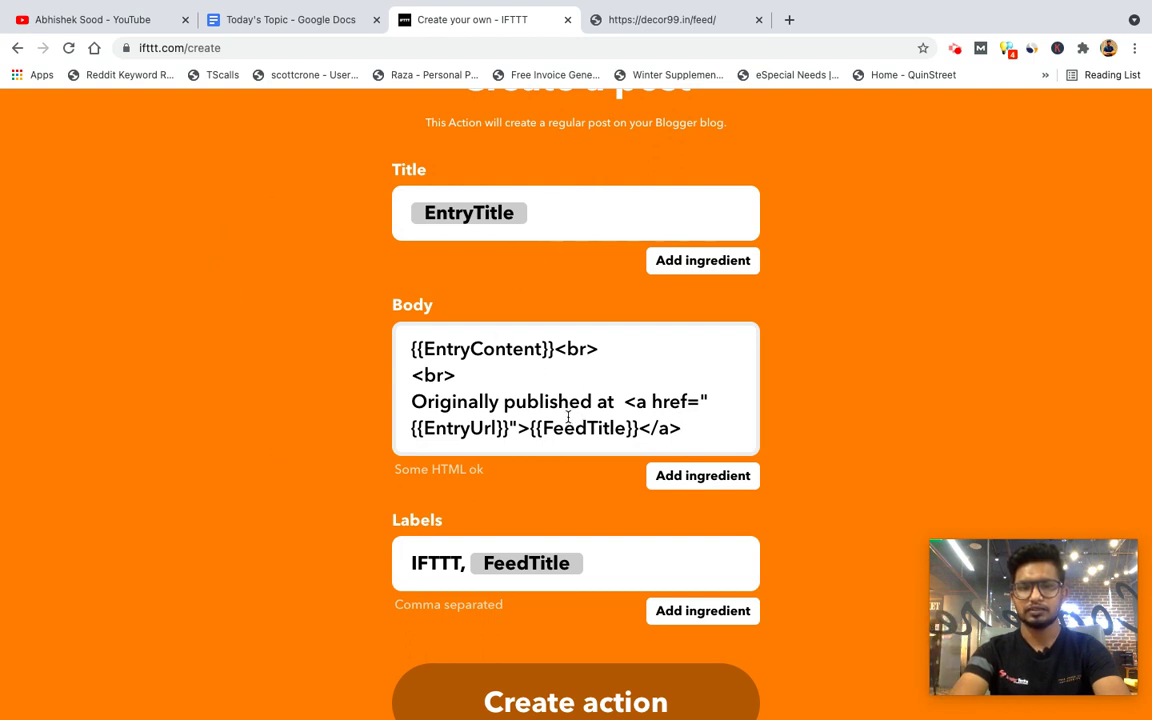
left_click(449, 563)
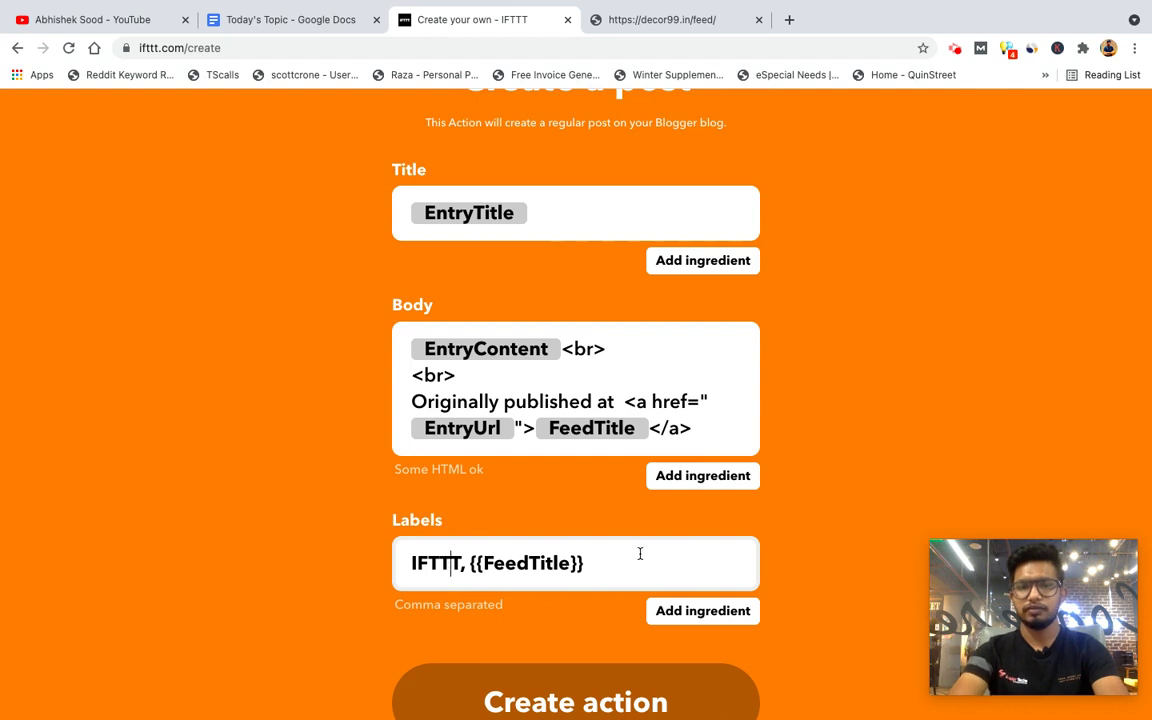
double_click(440, 563)
key("BackSpace")
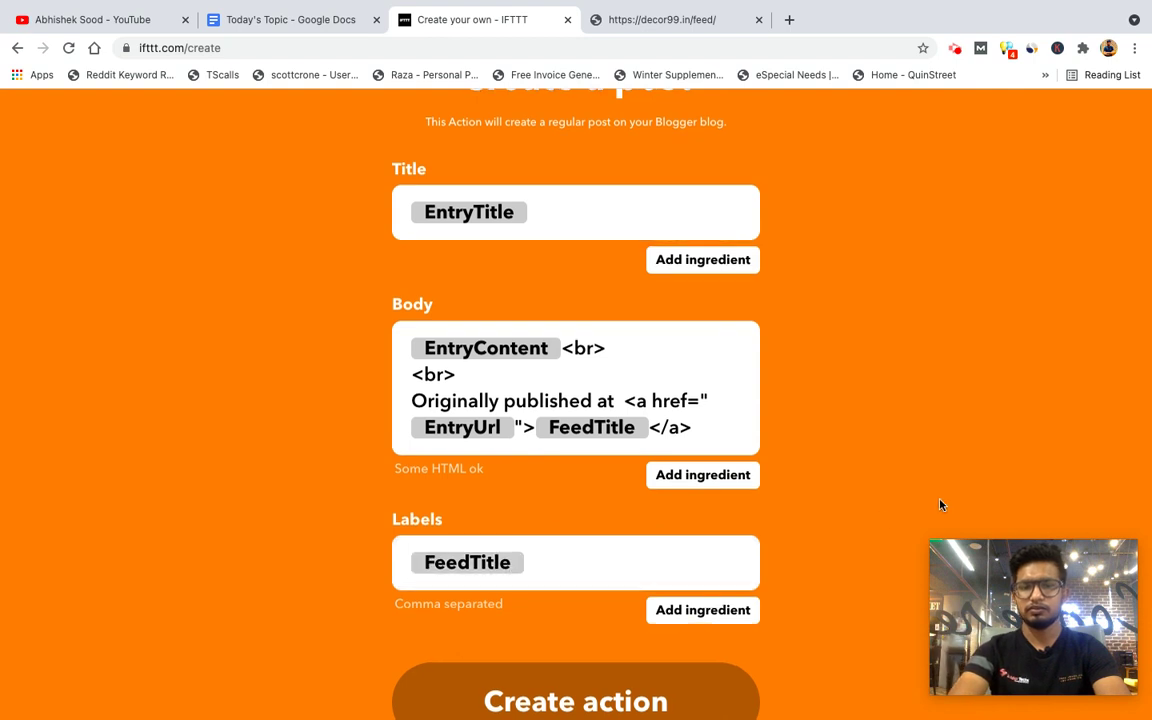
scroll(941, 504, "down", 1)
left_click(540, 652)
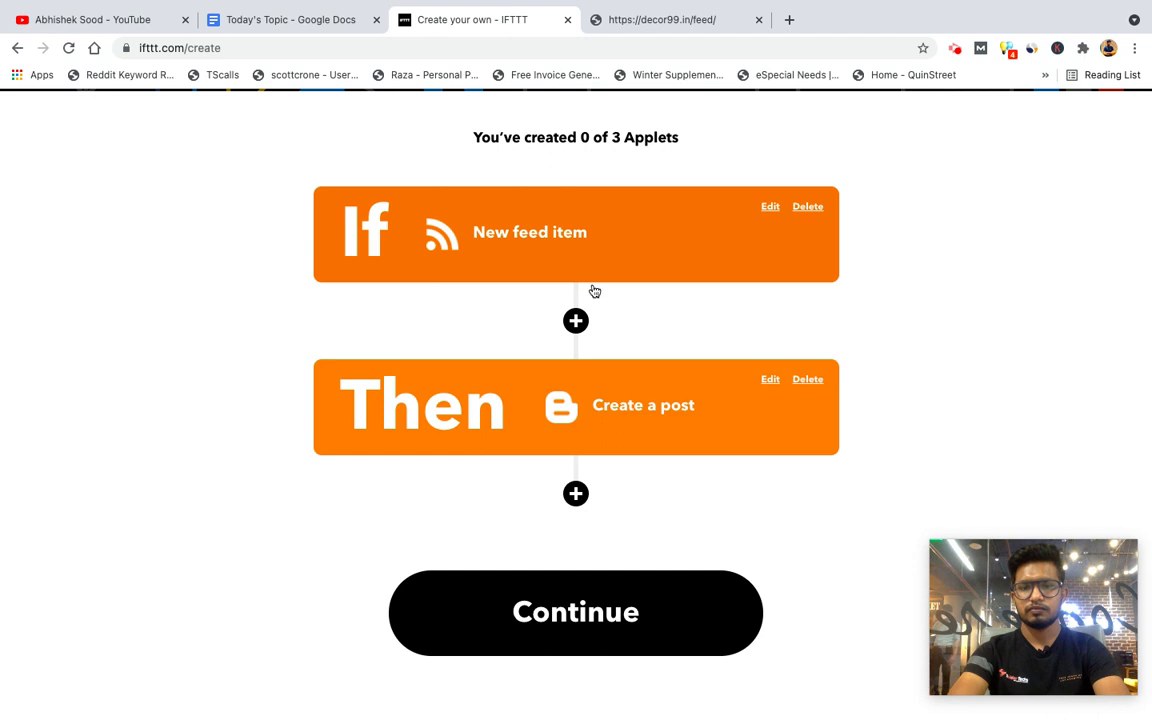
Step: Try adding a second action after Create a post and decline the IFTTT Pro offer
scroll(400, 186, "up", 3)
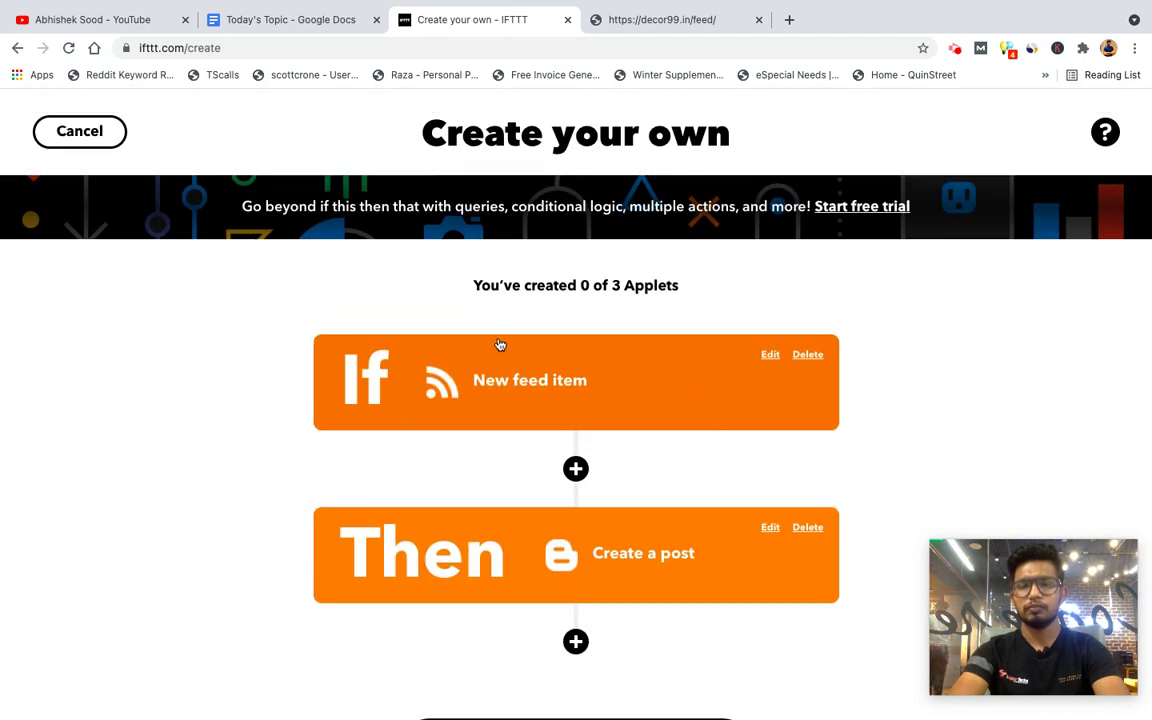
scroll(500, 345, "down", 3)
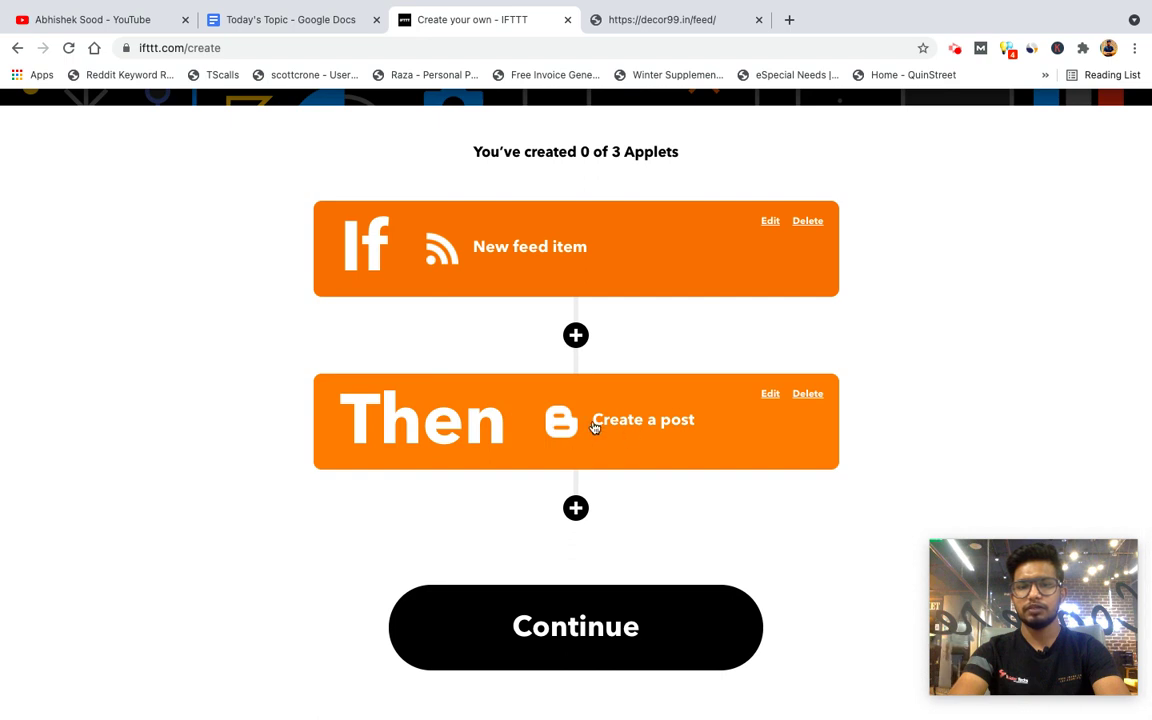
scroll(692, 415, "down", 1)
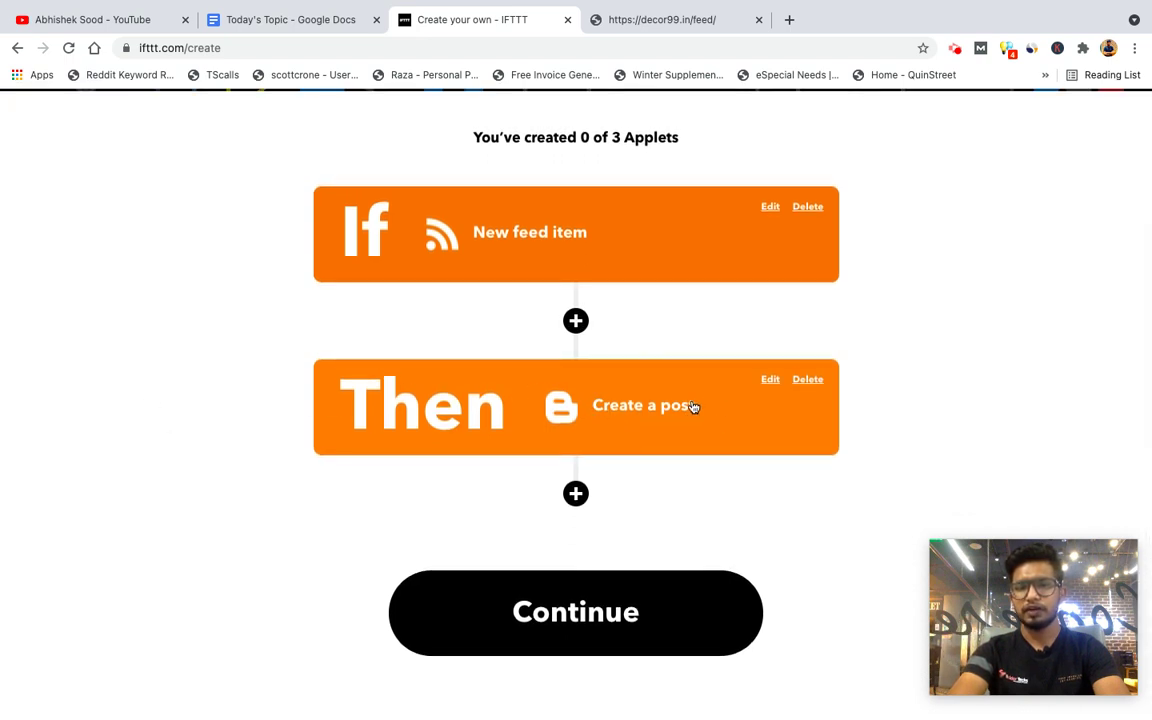
left_click(576, 494)
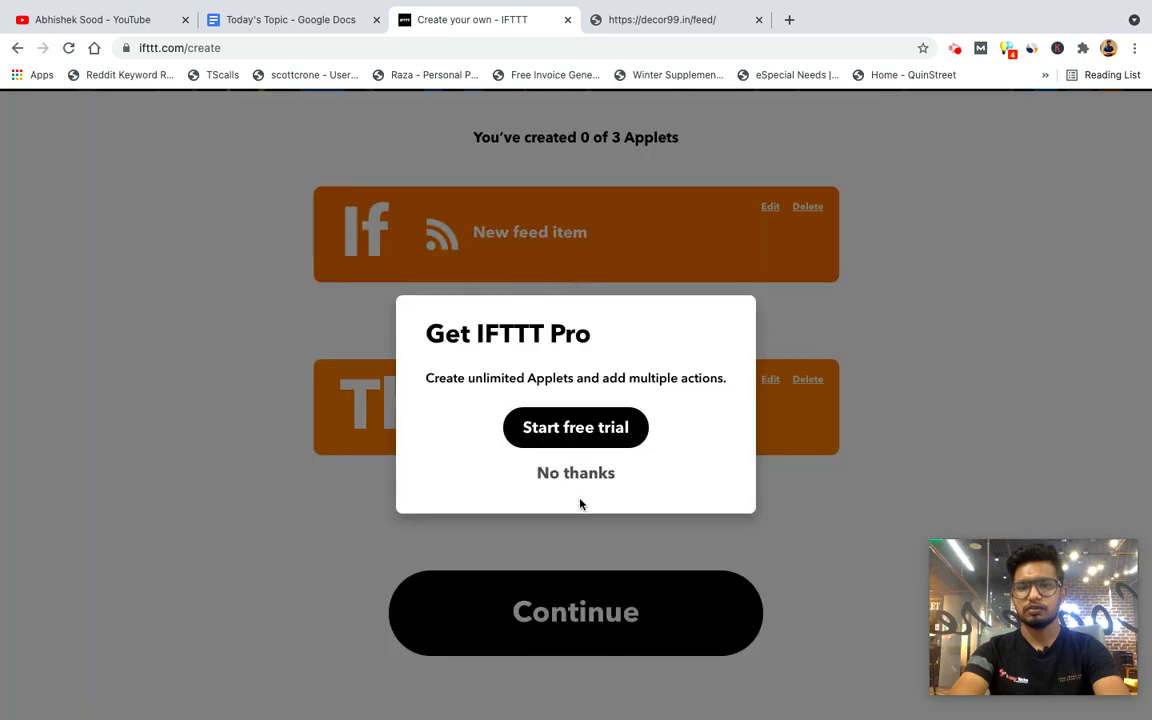
triple_click(520, 336)
left_click(590, 341)
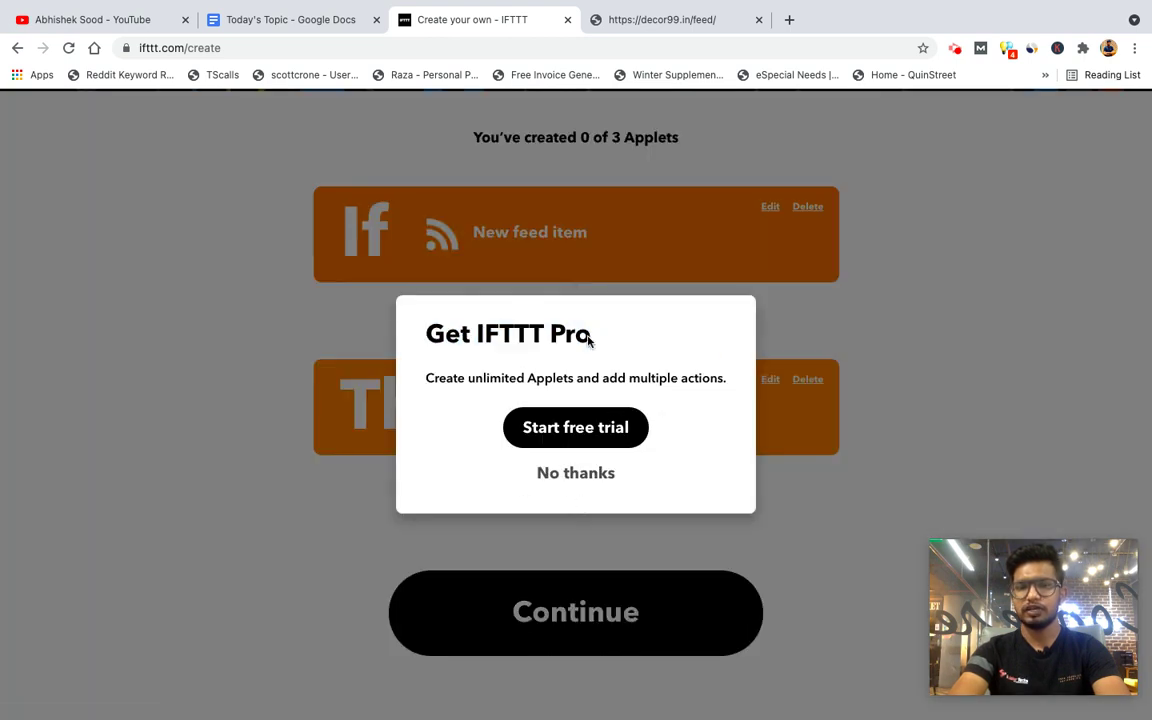
left_click(584, 472)
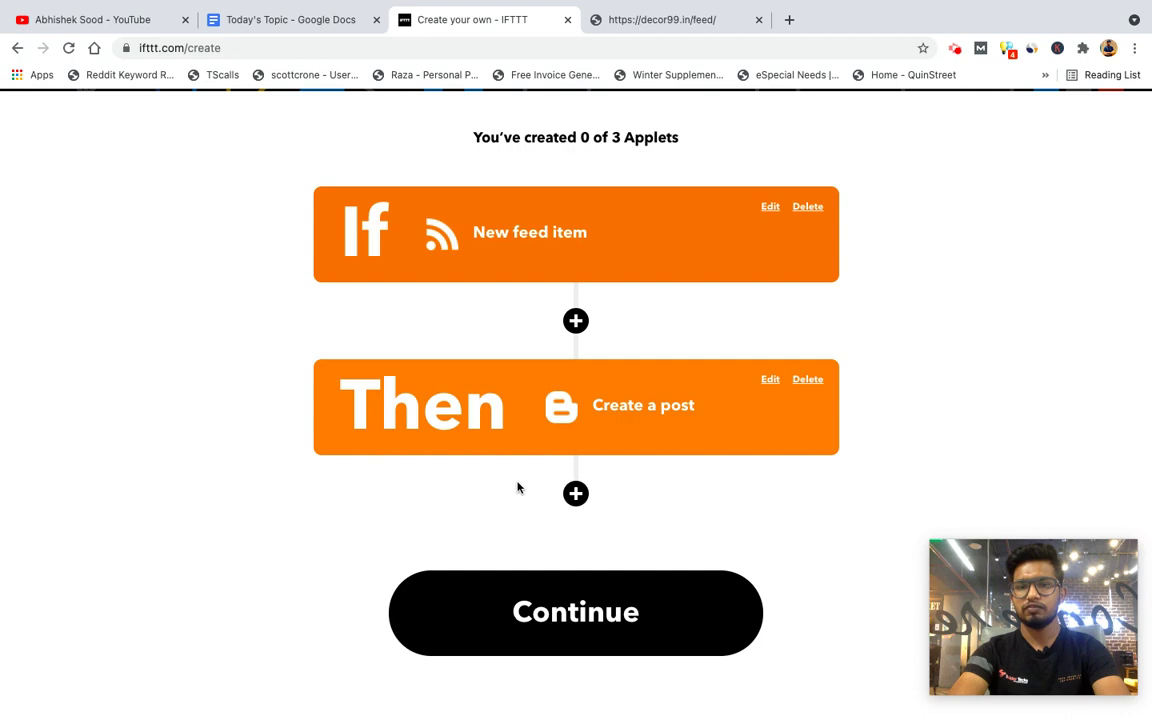
left_click(575, 493)
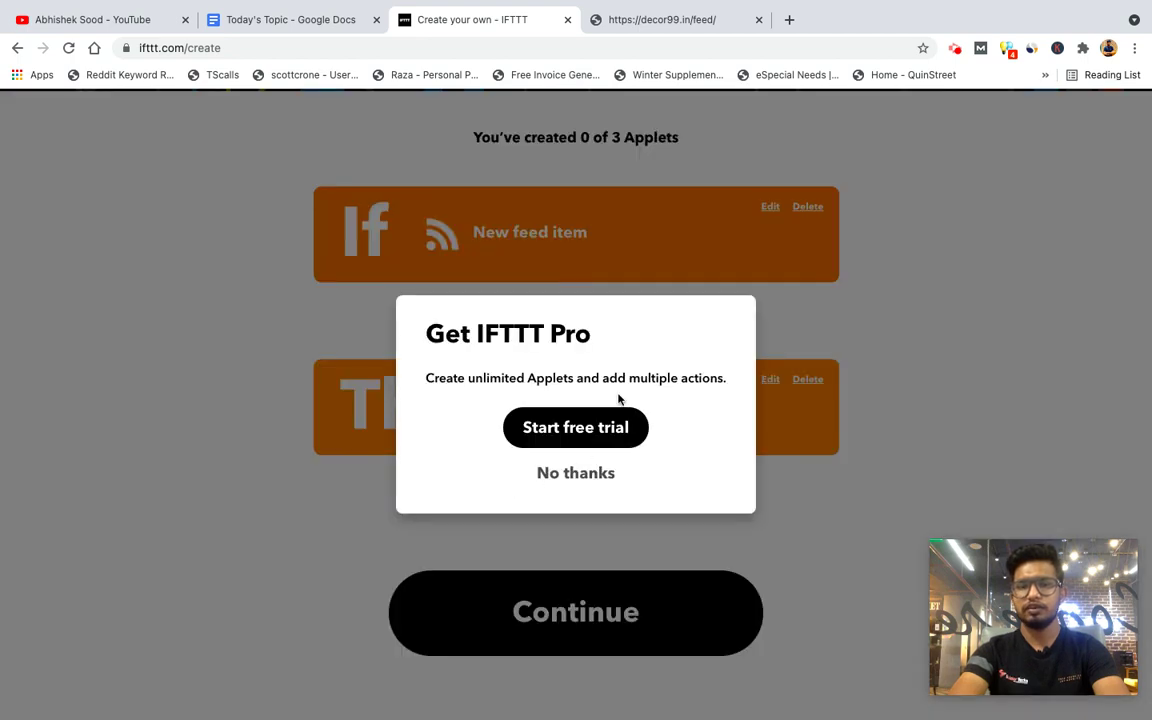
left_click(586, 486)
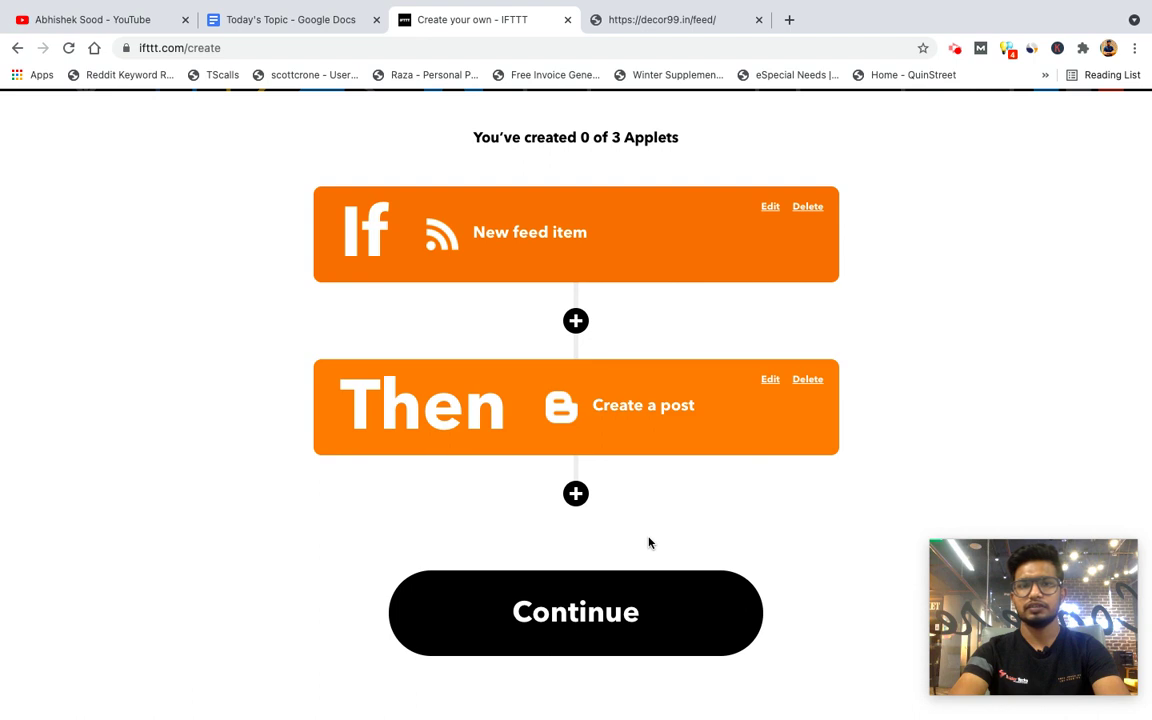
Step: Retry adding another action, decline the Pro upgrade again, and look over the applet
left_click(576, 494)
left_click(588, 485)
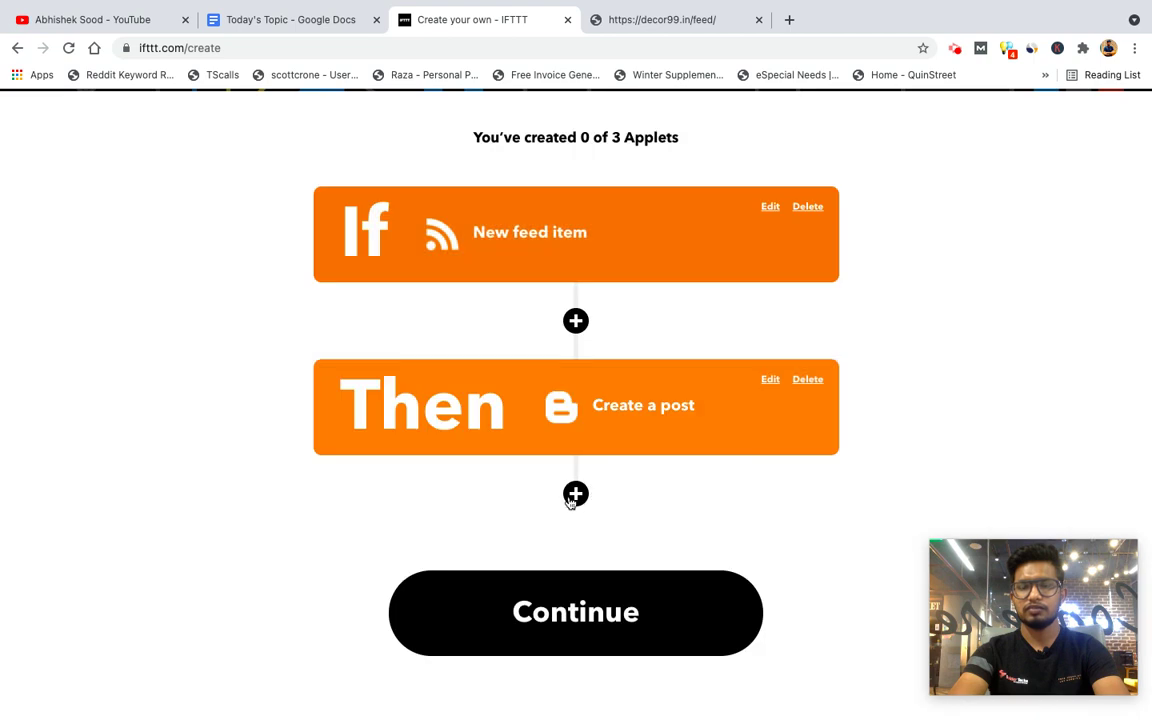
left_click(570, 500)
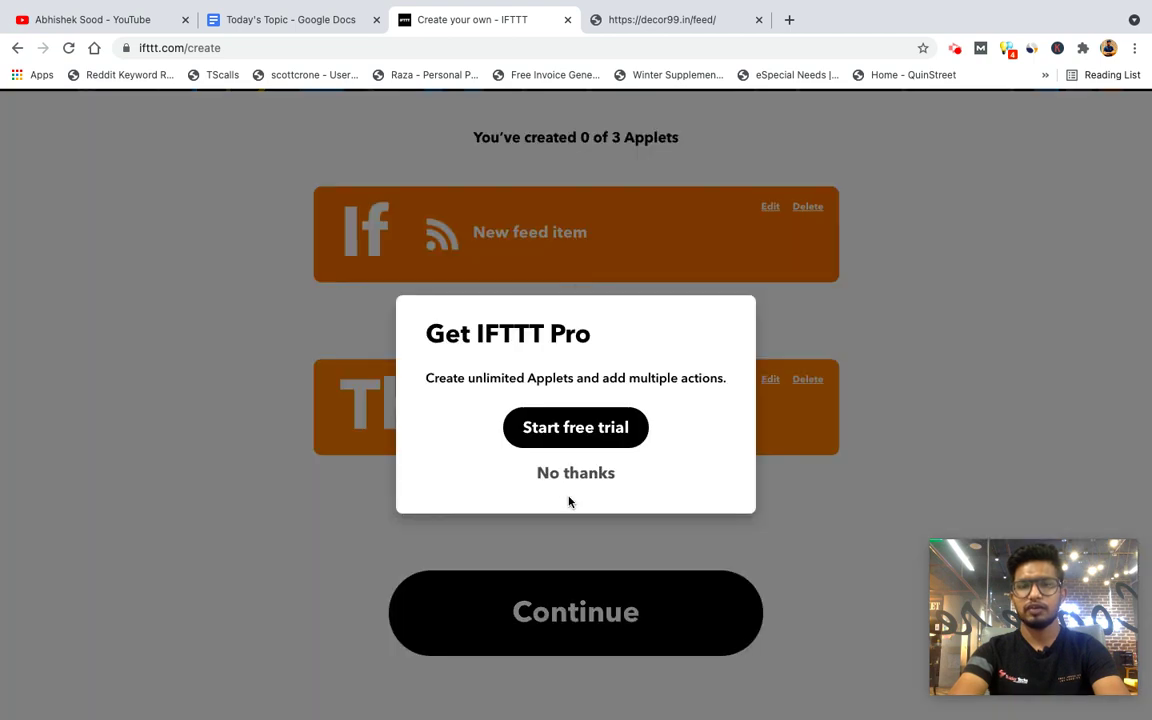
left_click(577, 476)
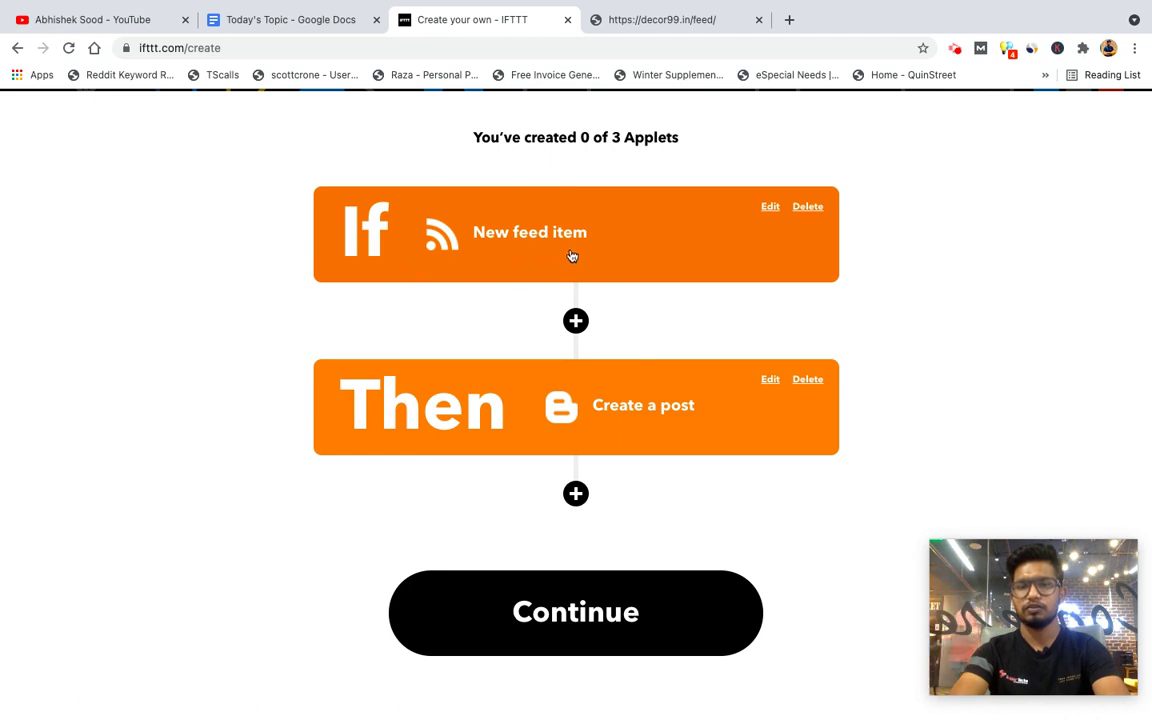
scroll(571, 250, "up", 3)
scroll(566, 362, "down", 3)
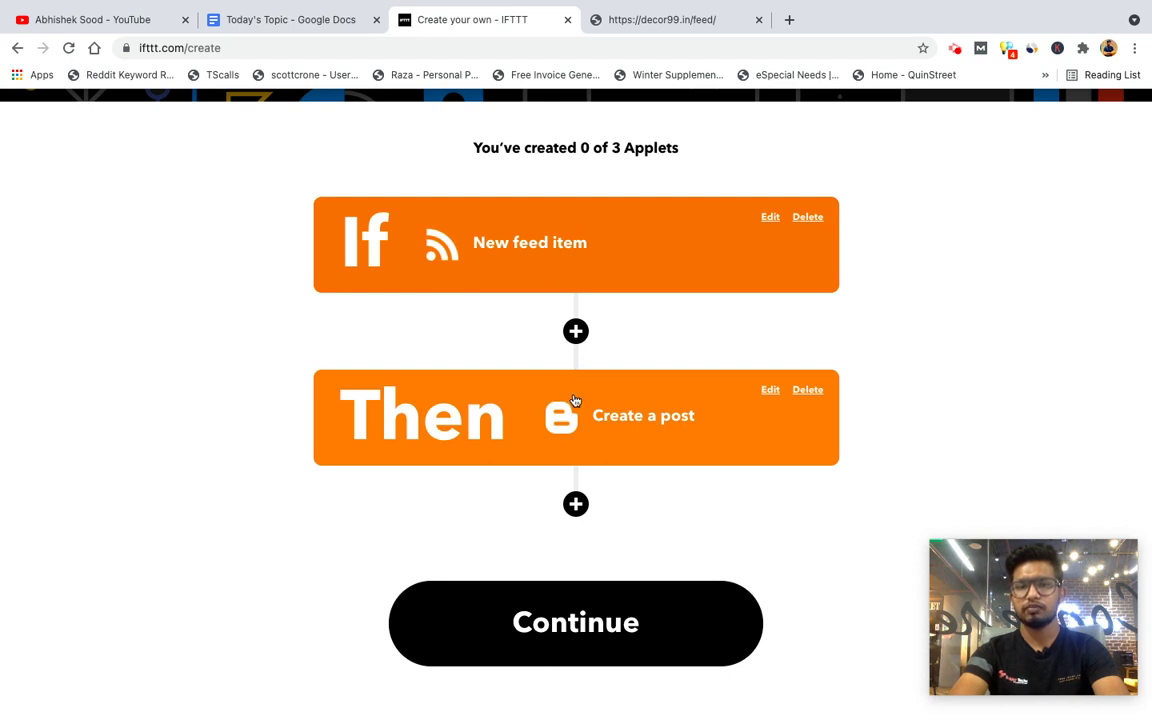
scroll(576, 503, "up", 3)
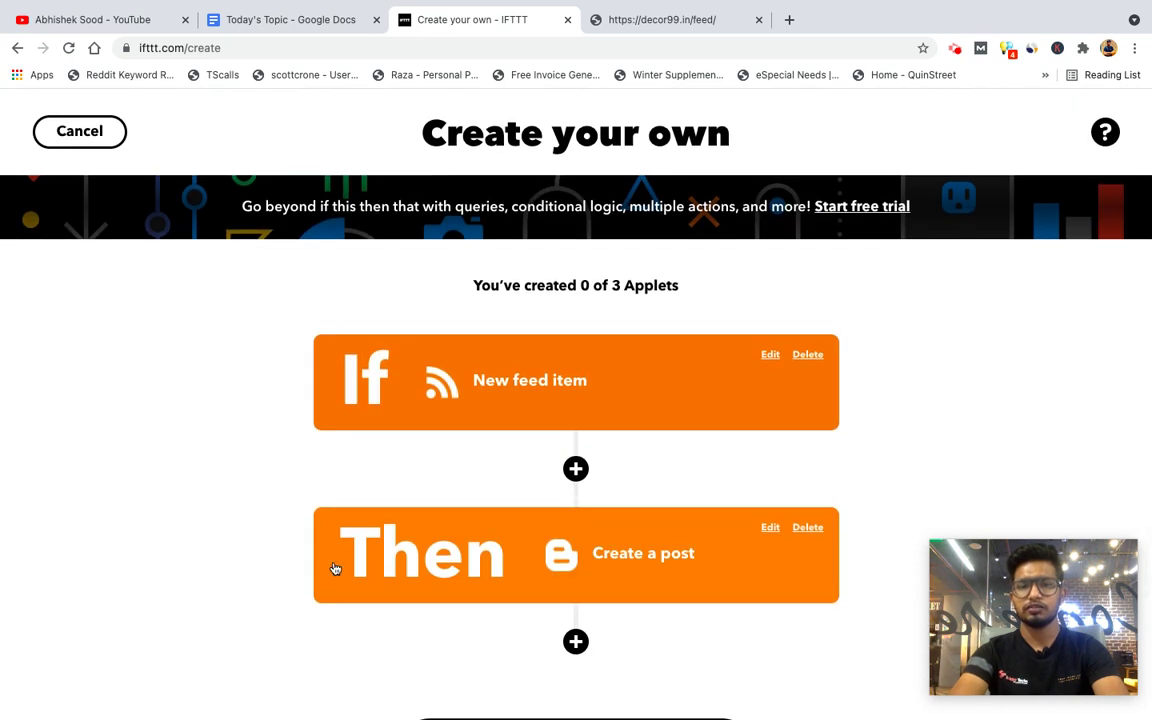
scroll(594, 575, "down", 3)
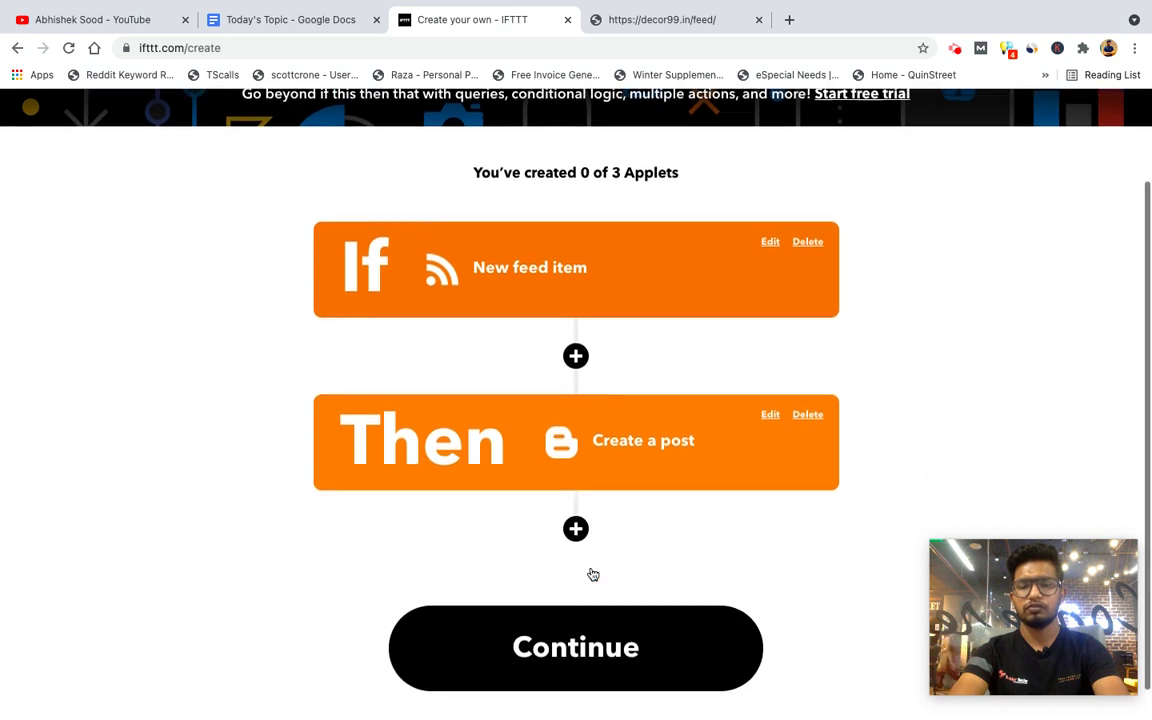
Step: Review and finish the decor99.in feed-to-Blogger applet, then dismiss the Pro promotion with Maybe later
left_click(579, 608)
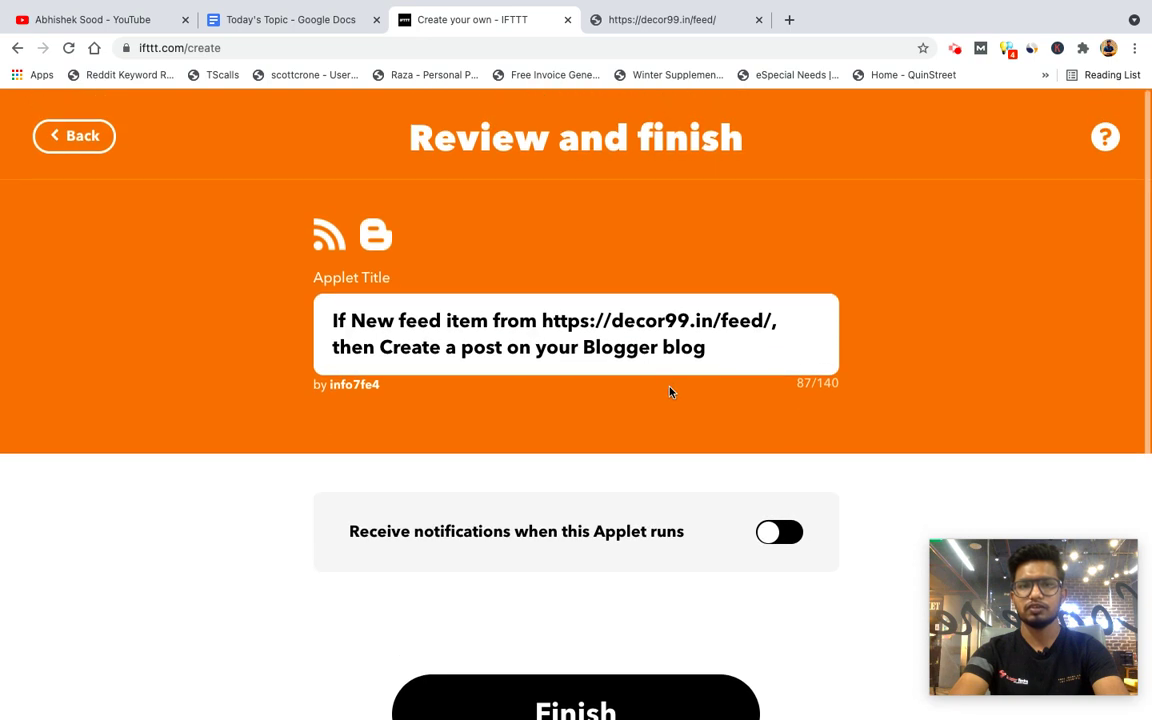
left_click(517, 708)
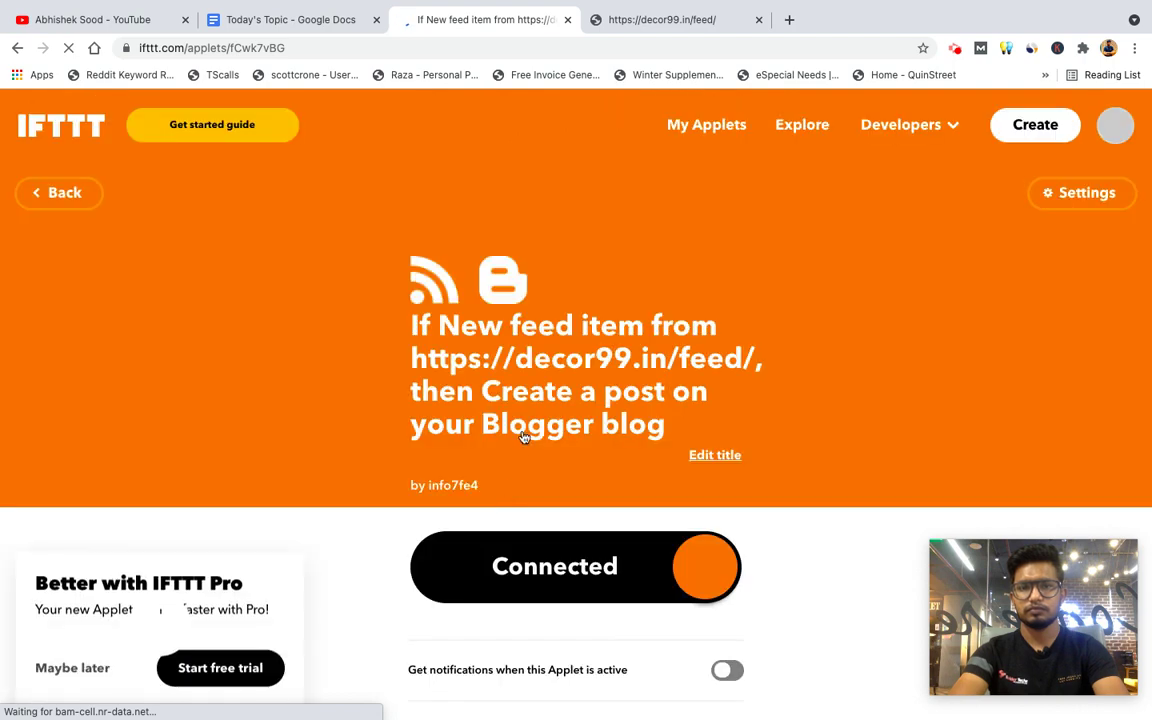
scroll(694, 465, "down", 9)
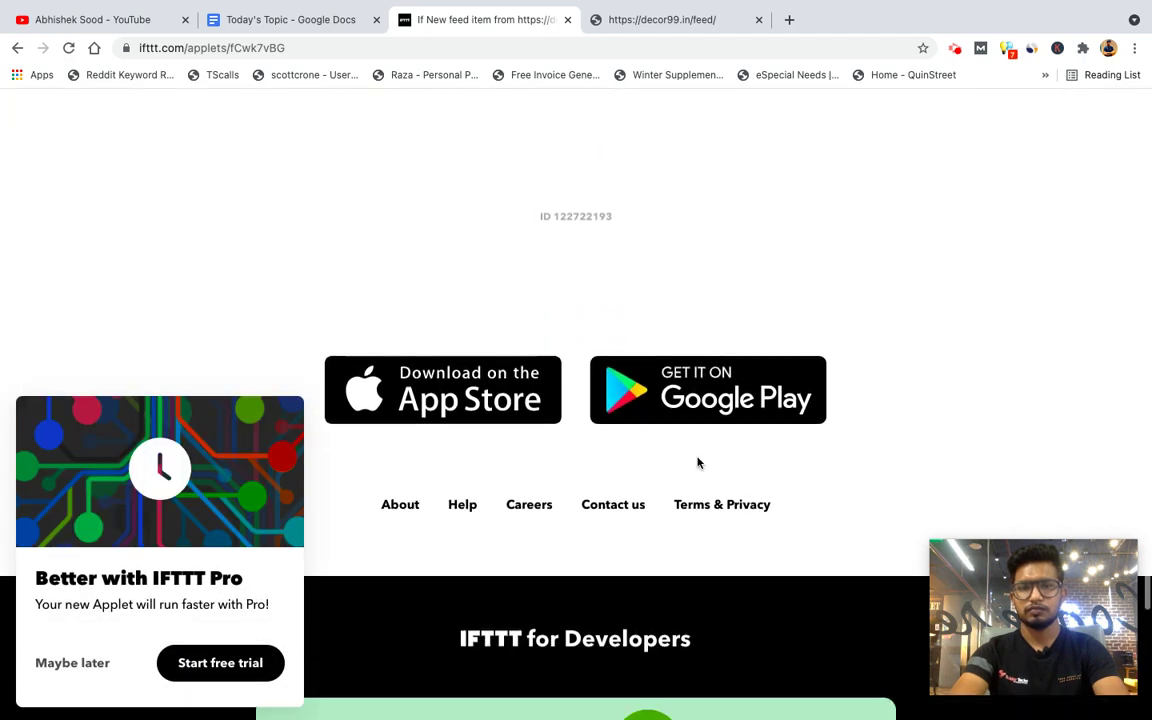
scroll(696, 463, "up", 5)
scroll(625, 262, "up", 3)
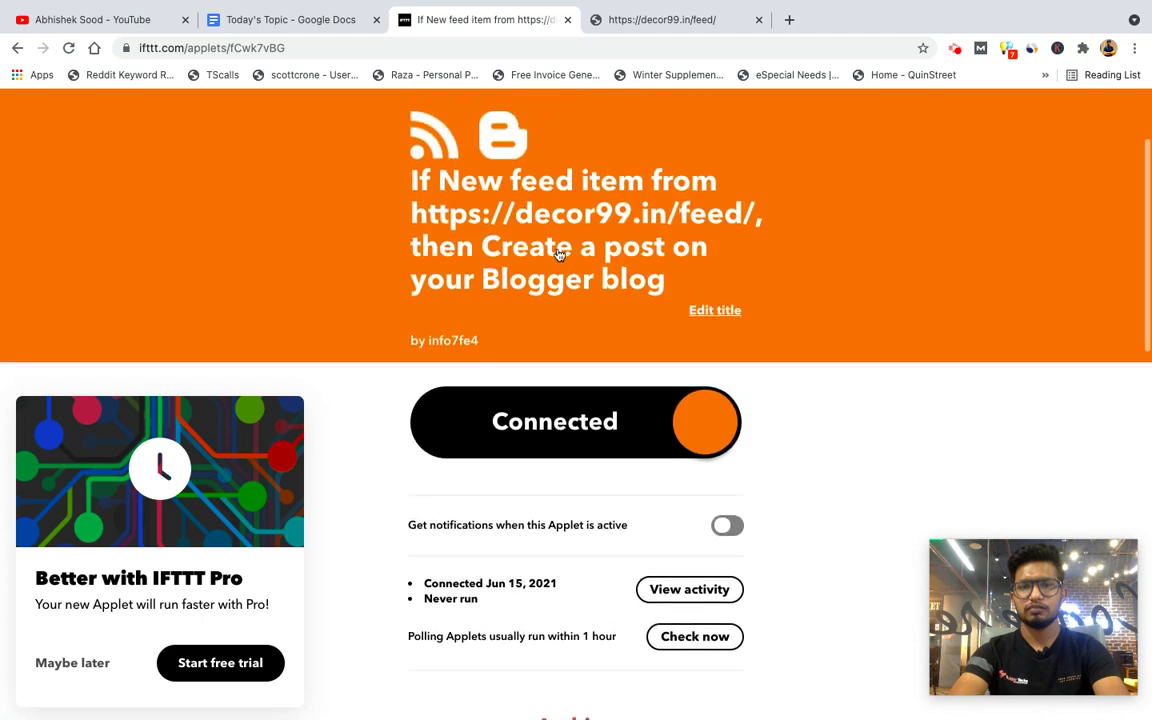
left_click(72, 663)
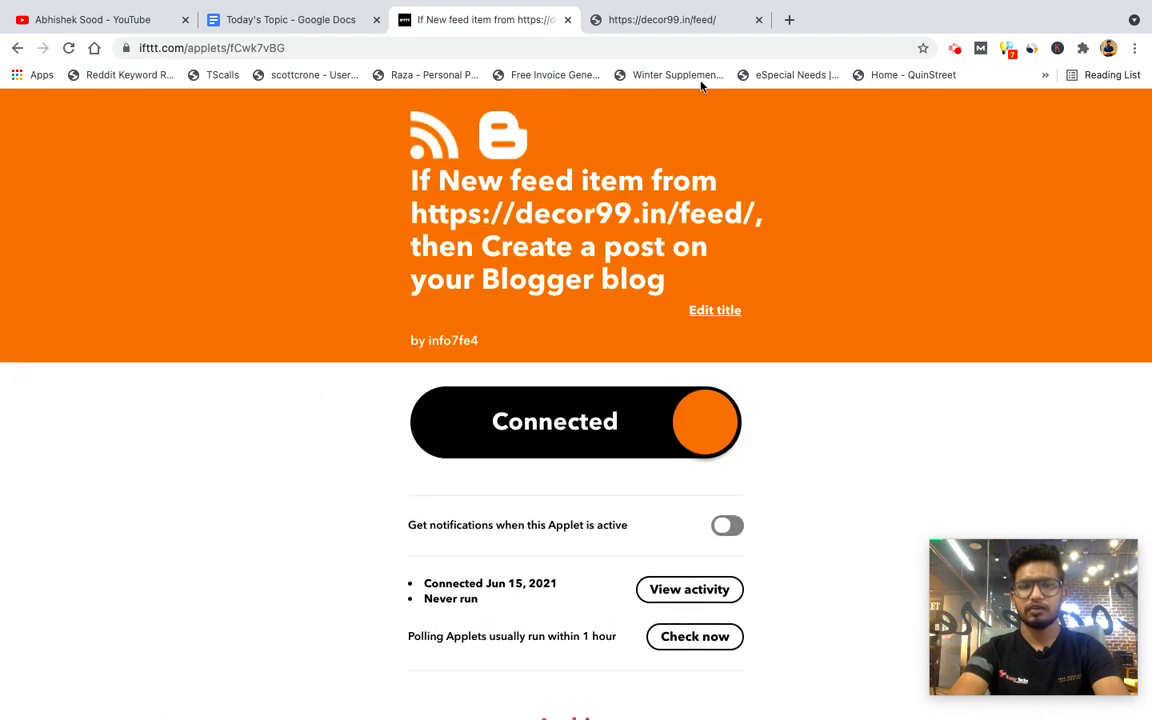
Step: Check the decor99.in feed tab against the IFTTT tab, then close the feed tab
left_click(674, 23)
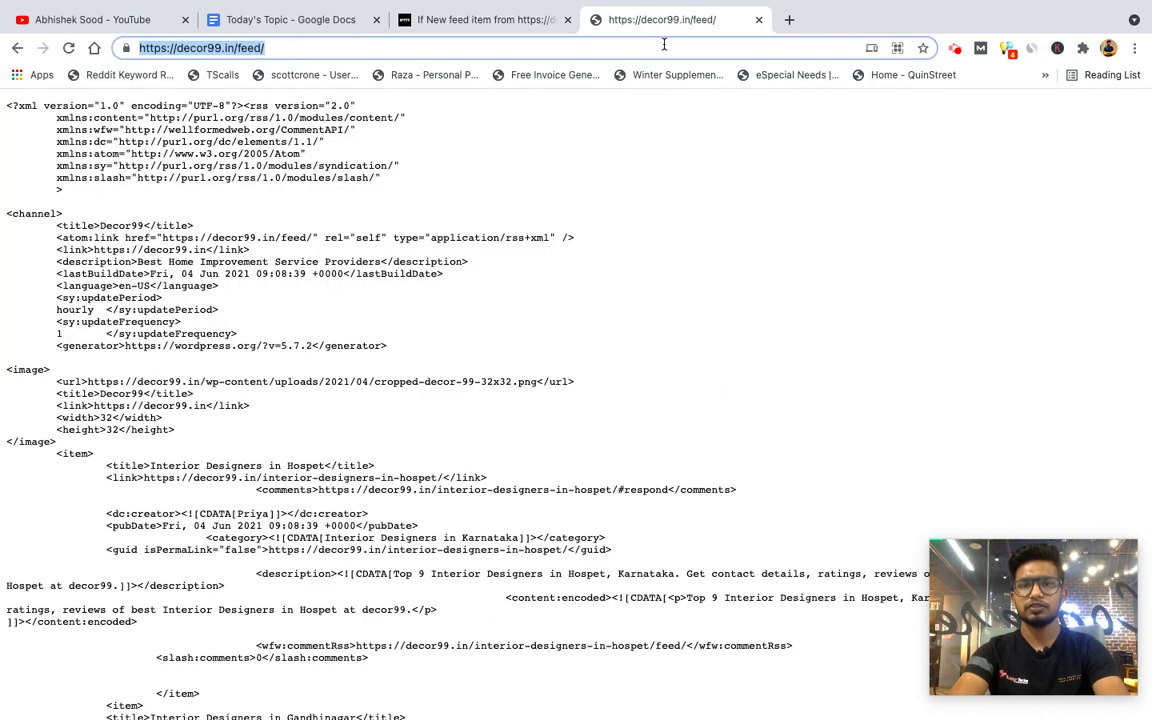
left_click(532, 30)
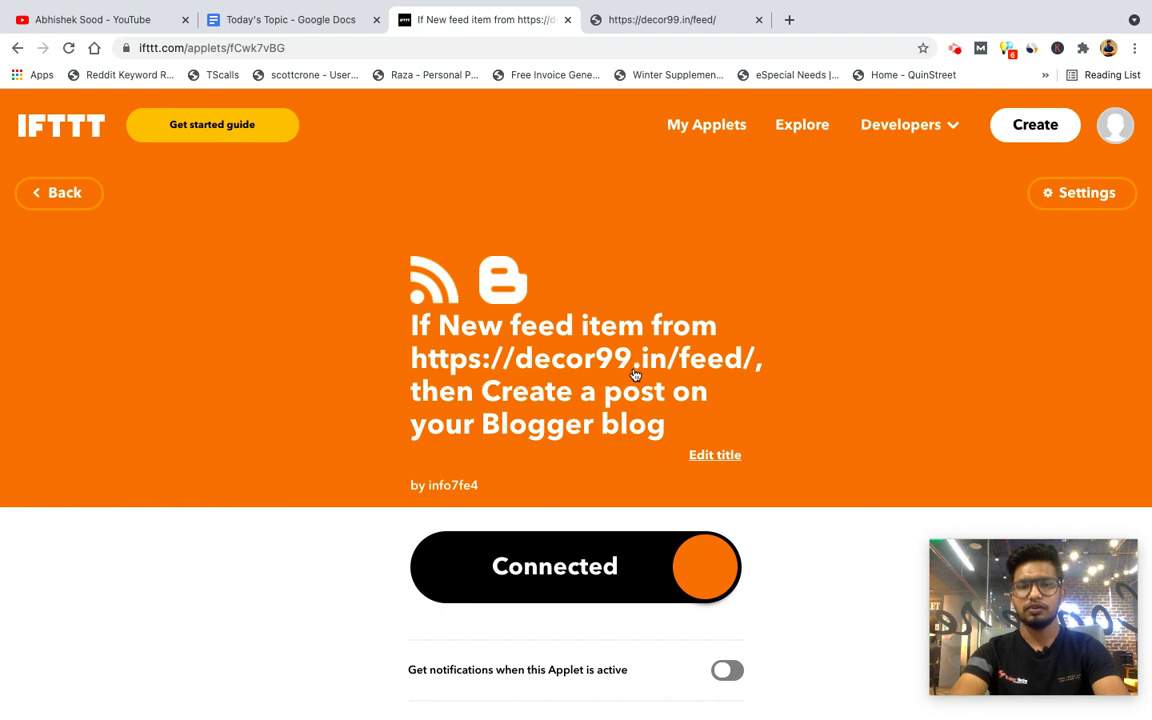
left_click(699, 20)
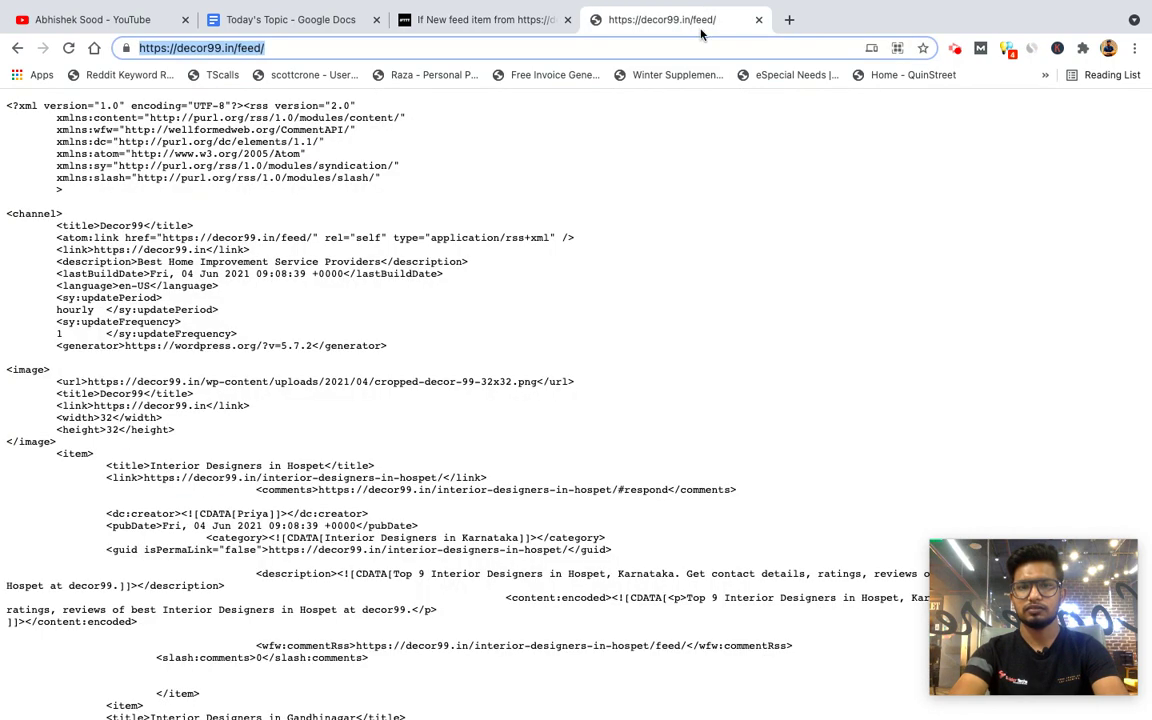
key("ctrl+w")
Step: Open new tabs for seoclerk.com, fiverr.com and legiit.com
key("ctrl+t")
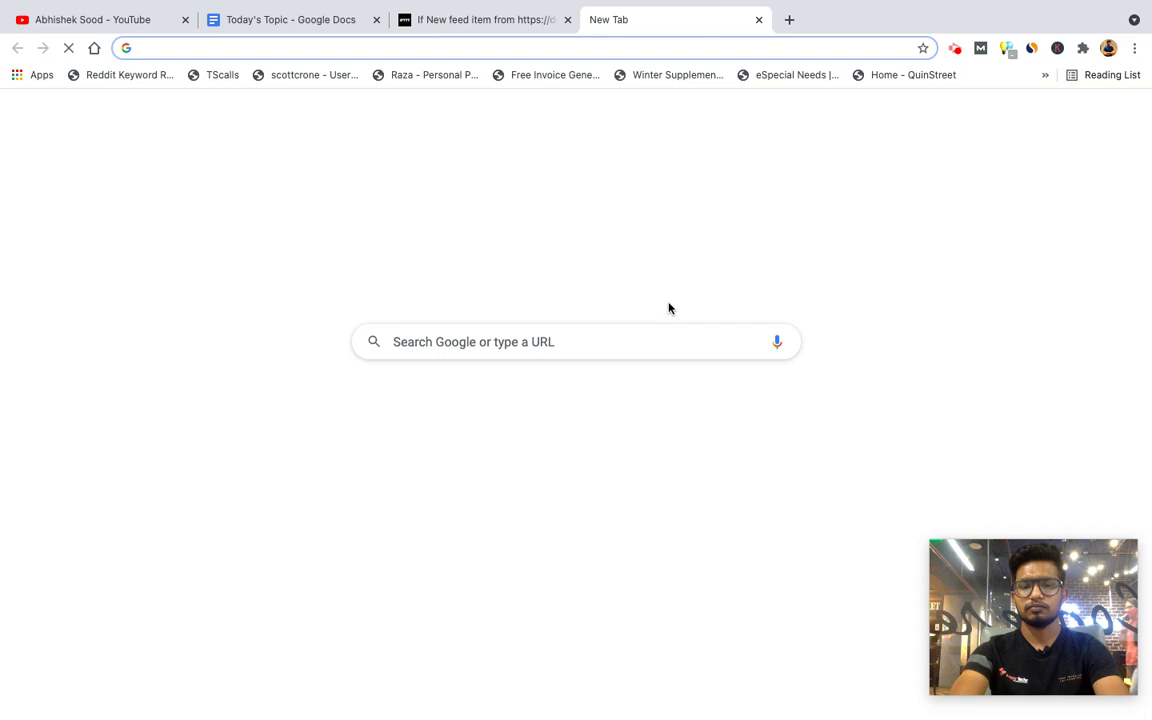
type("seoclerk.com")
key("Return")
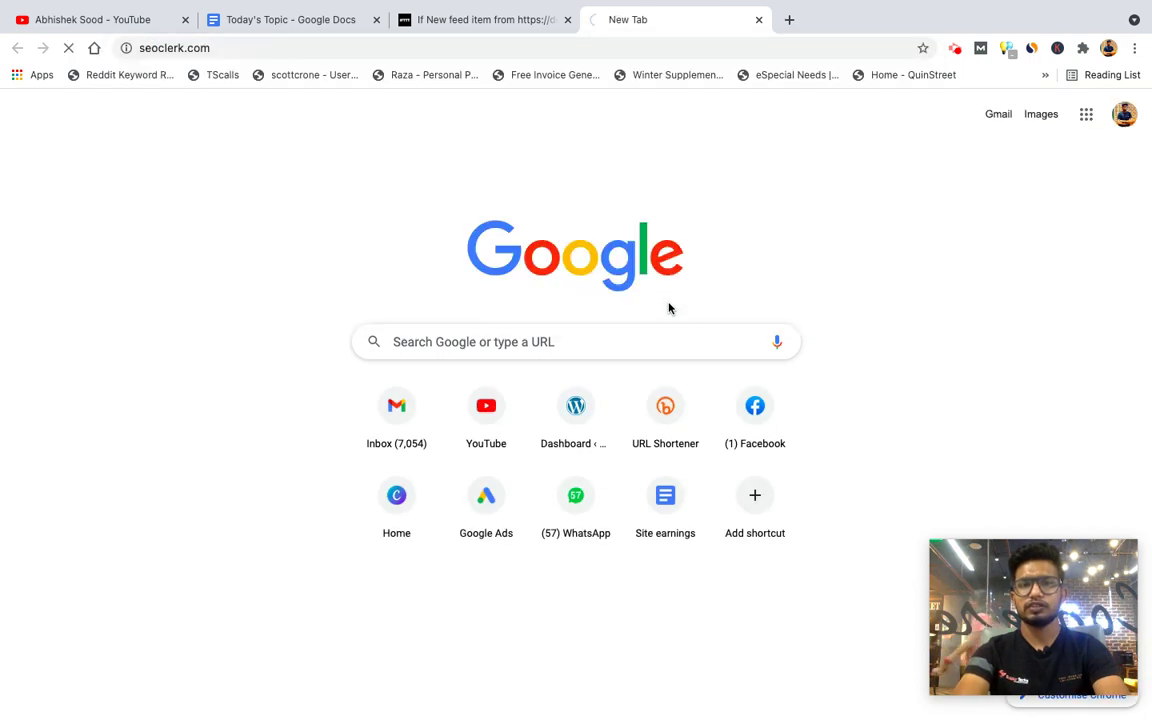
key("ctrl+t")
type("ifttt")
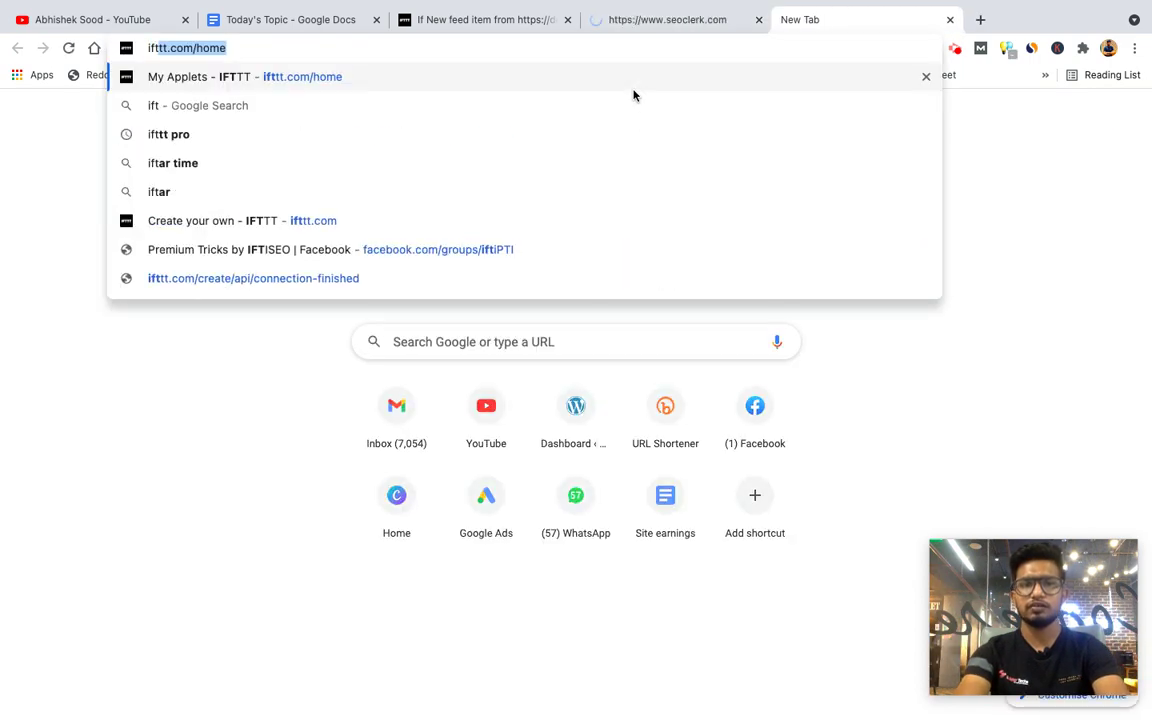
type("fiverr.com")
key("Return")
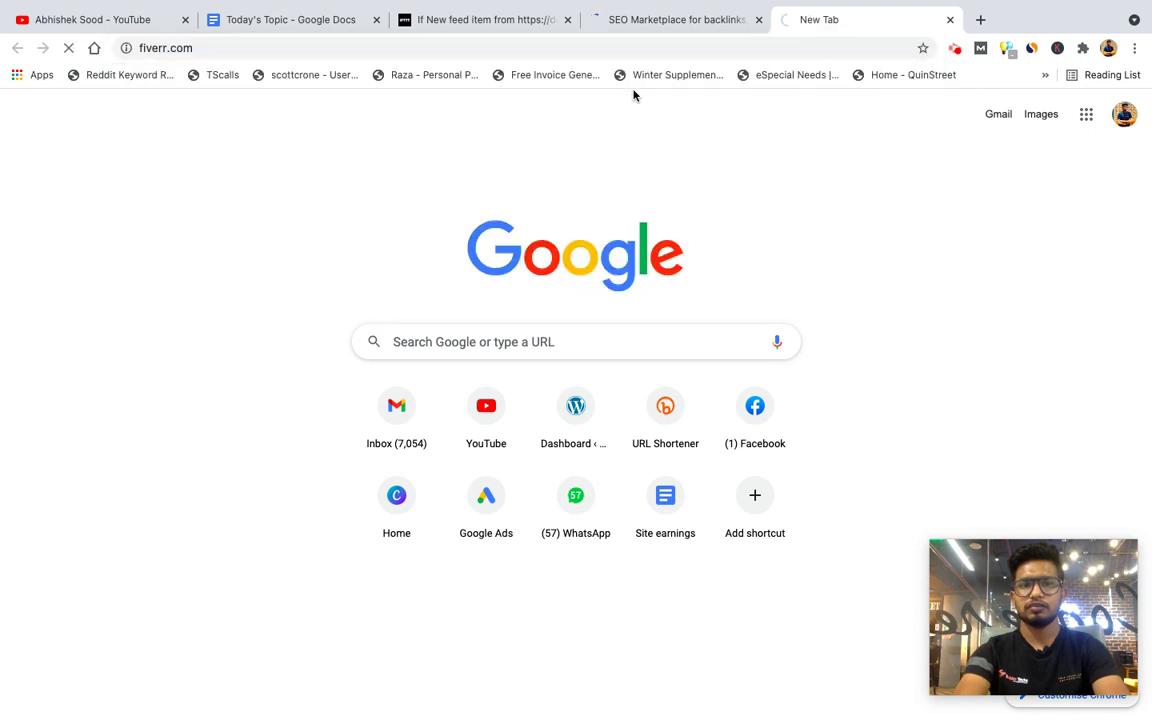
key("ctrl+t")
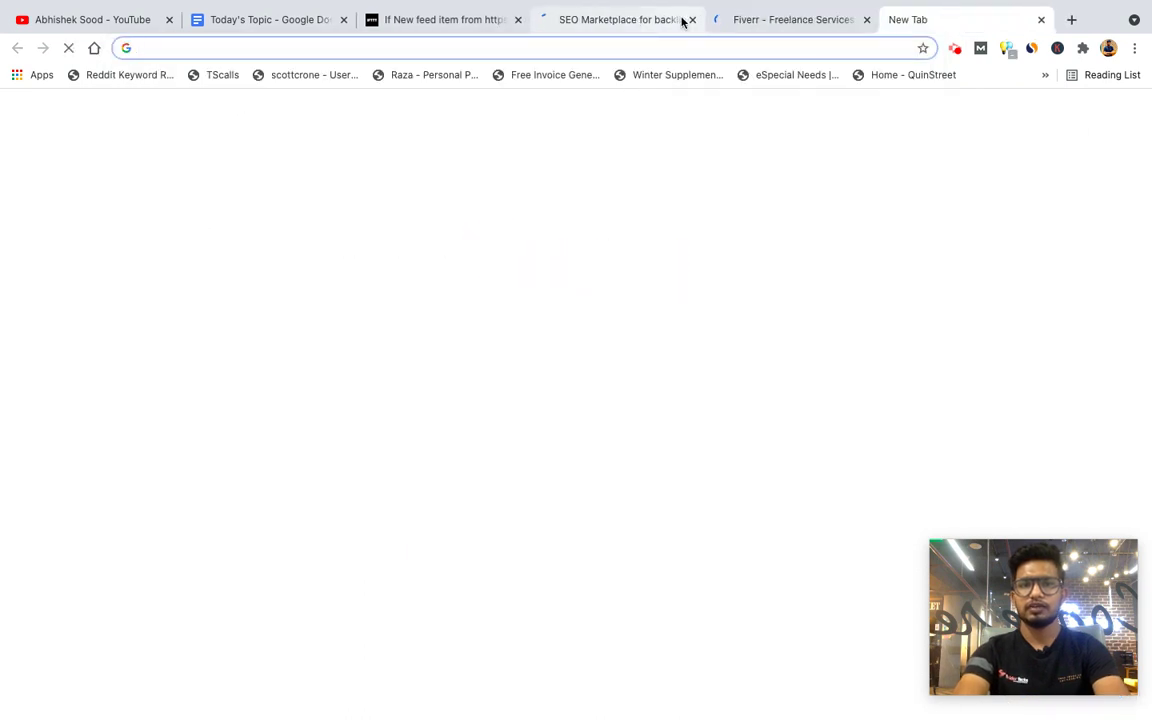
type("konker.io")
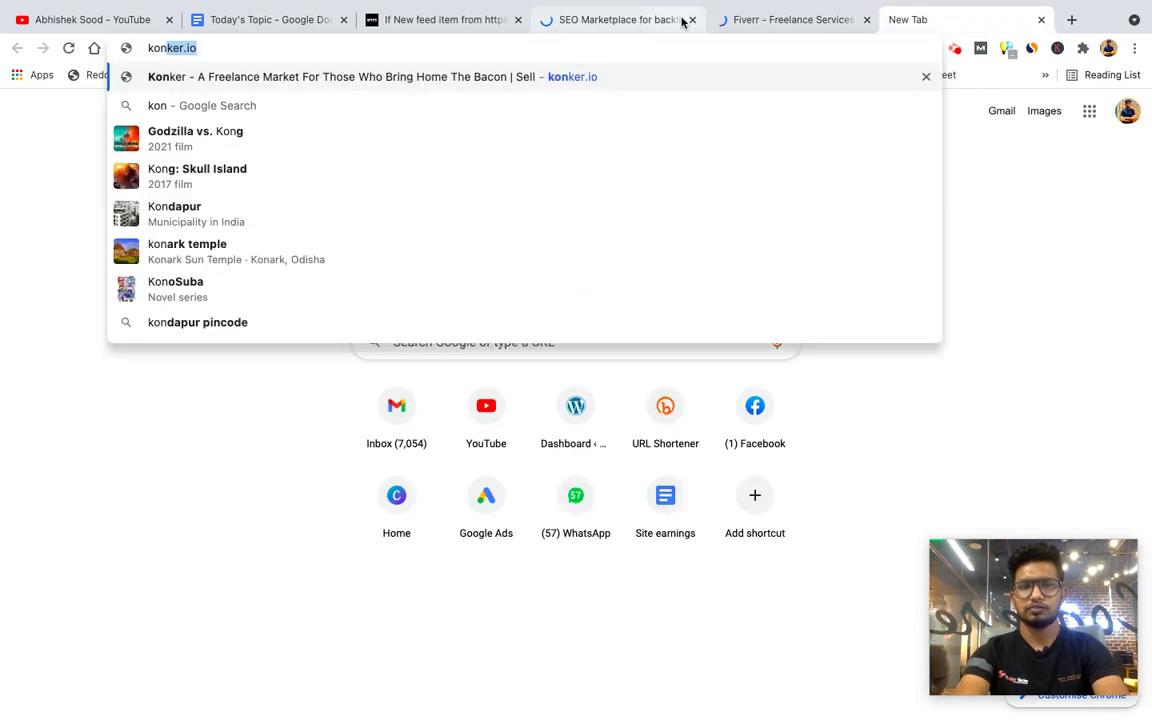
type("leg")
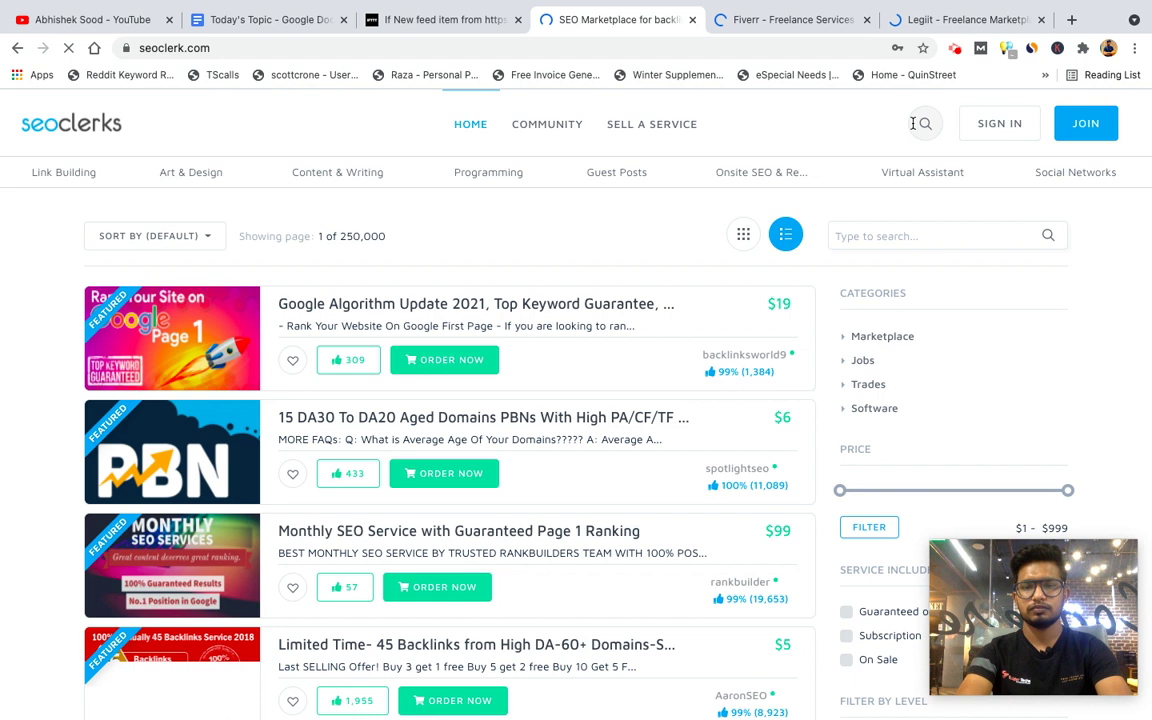
Step: Search seoclerks and Fiverr for 'ifttt' services
left_click(915, 123)
type("ift")
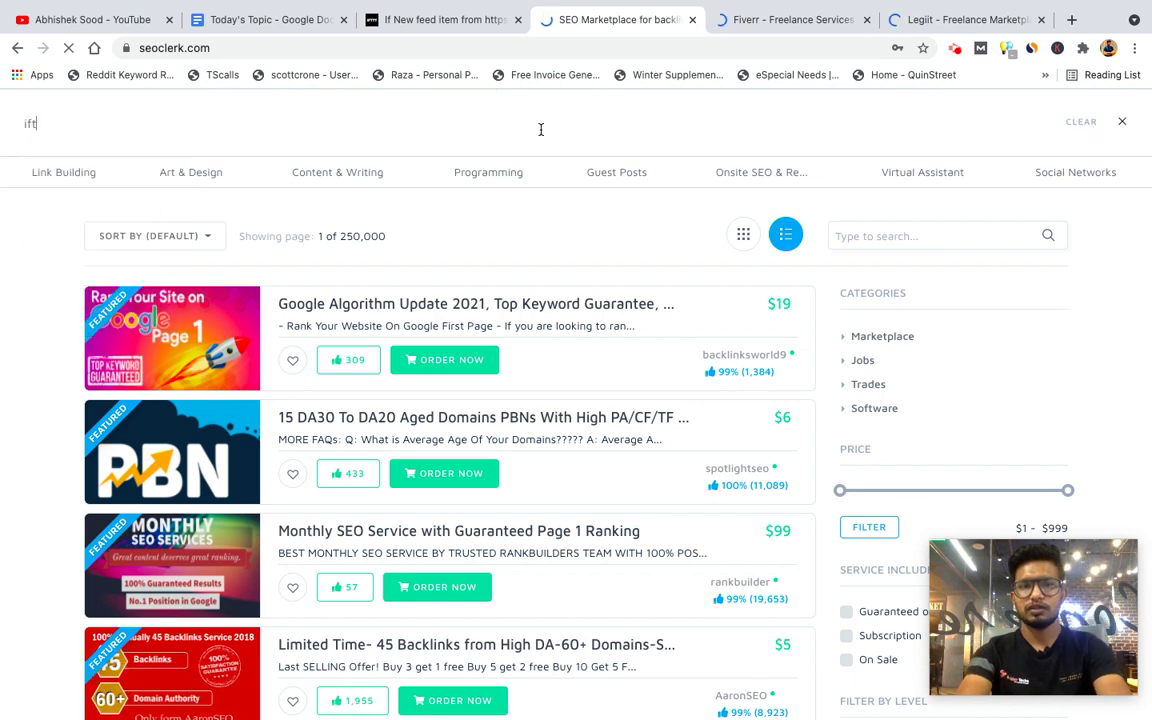
type("tt")
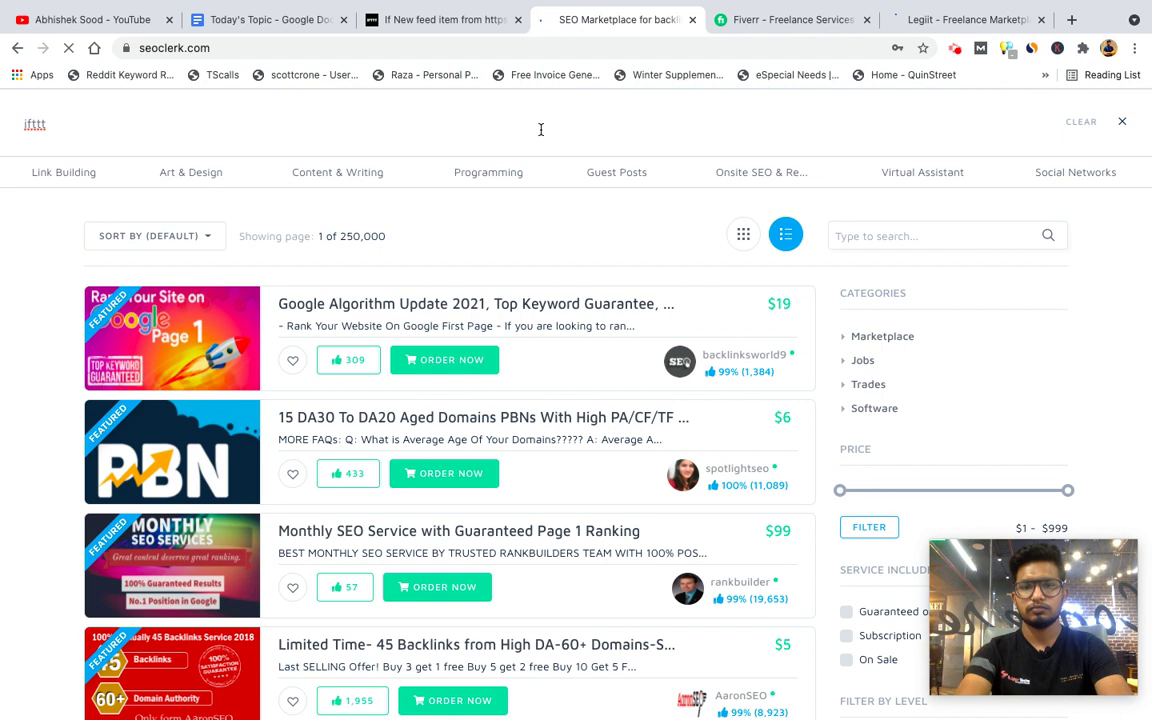
left_click(785, 20)
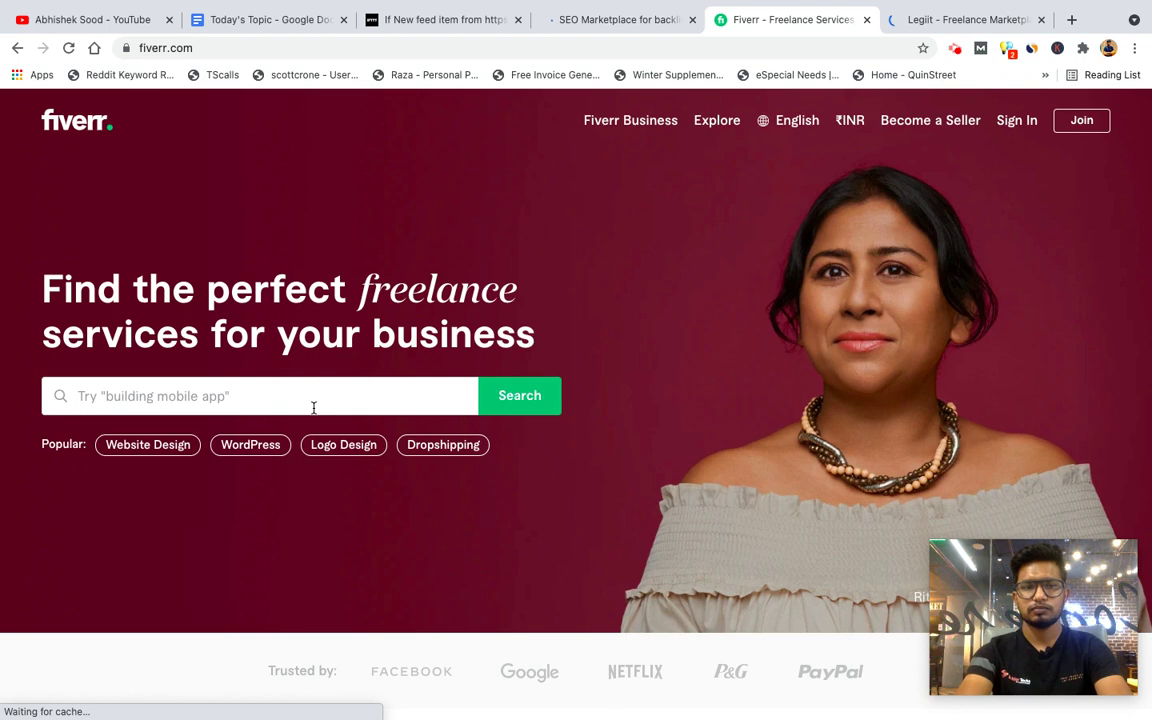
left_click(313, 407)
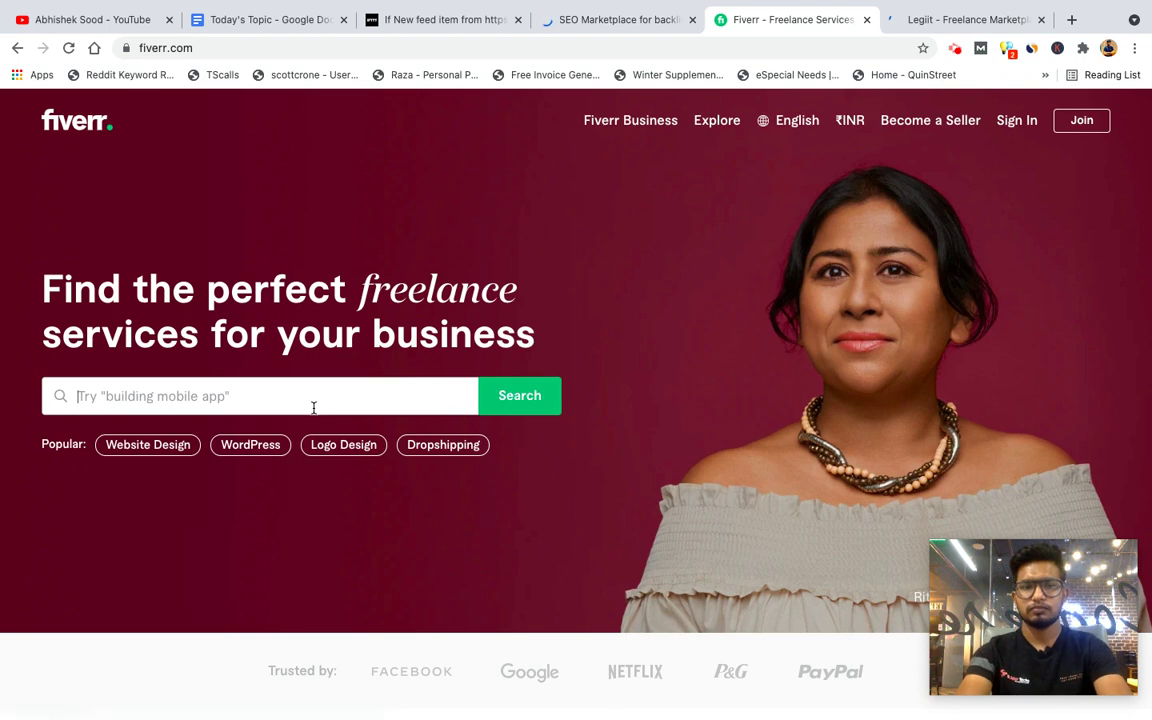
type("ifttt")
key("Return")
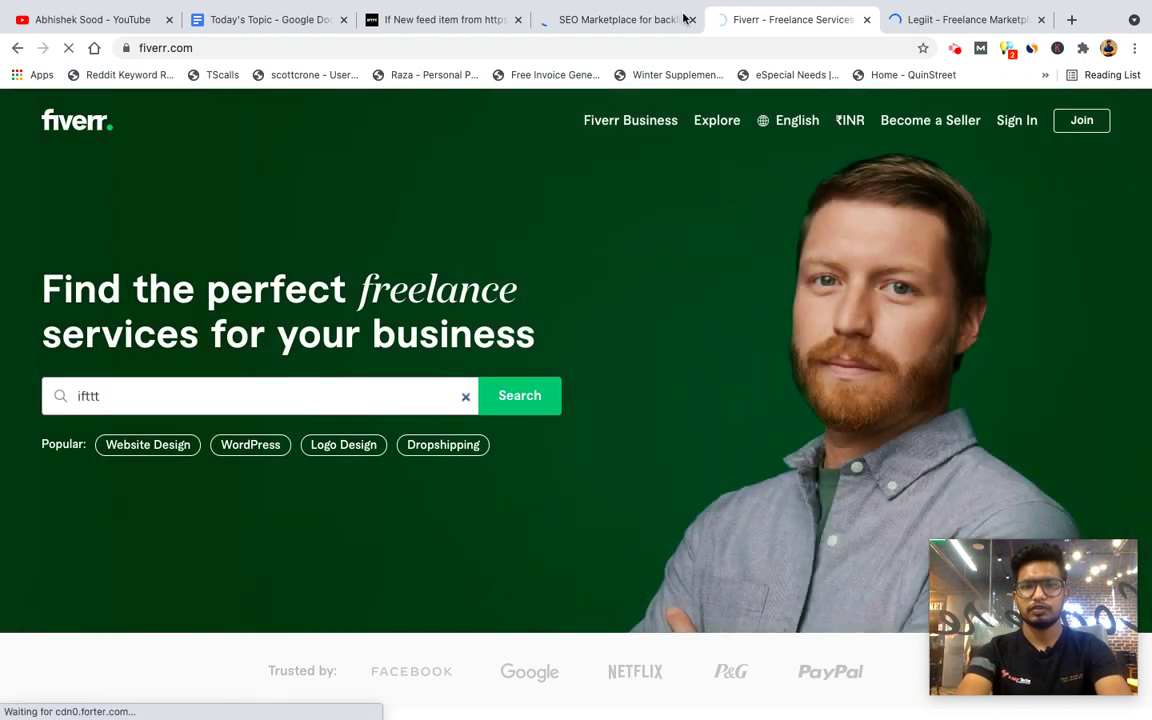
left_click(950, 20)
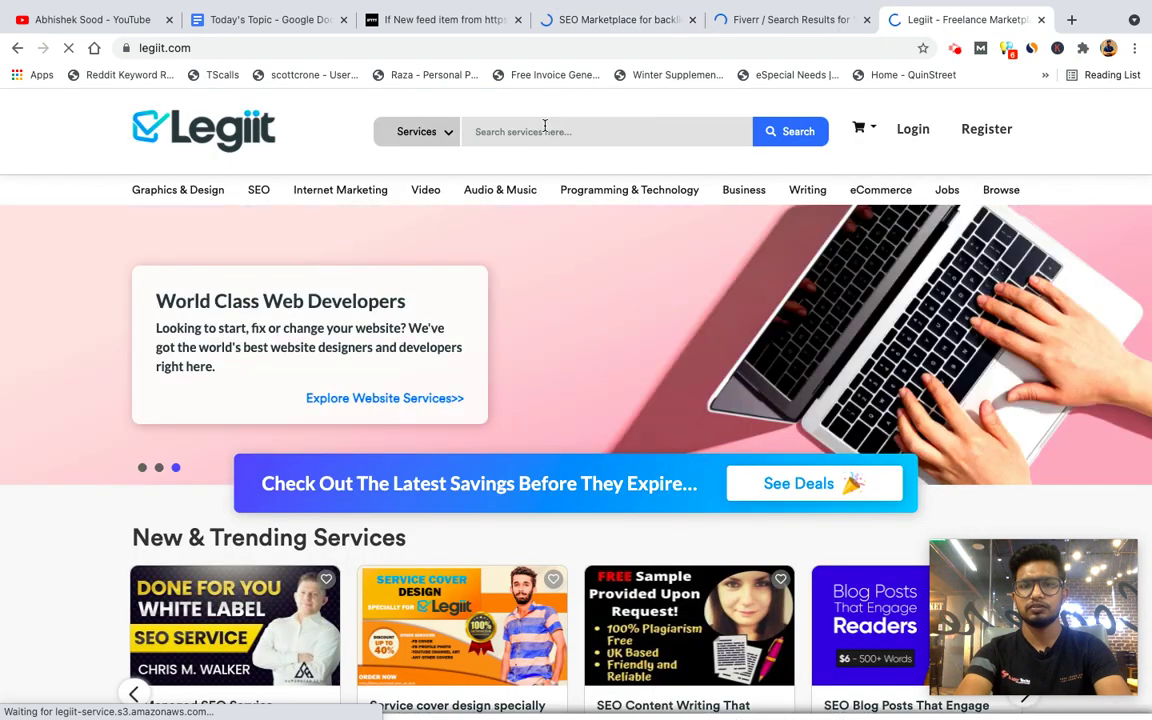
Step: Search Legiit for 'ifttt' and open the 'I Will Create IFTTT Network For Any Rss Feed Or Youtube Channel' gig
type("ifttt")
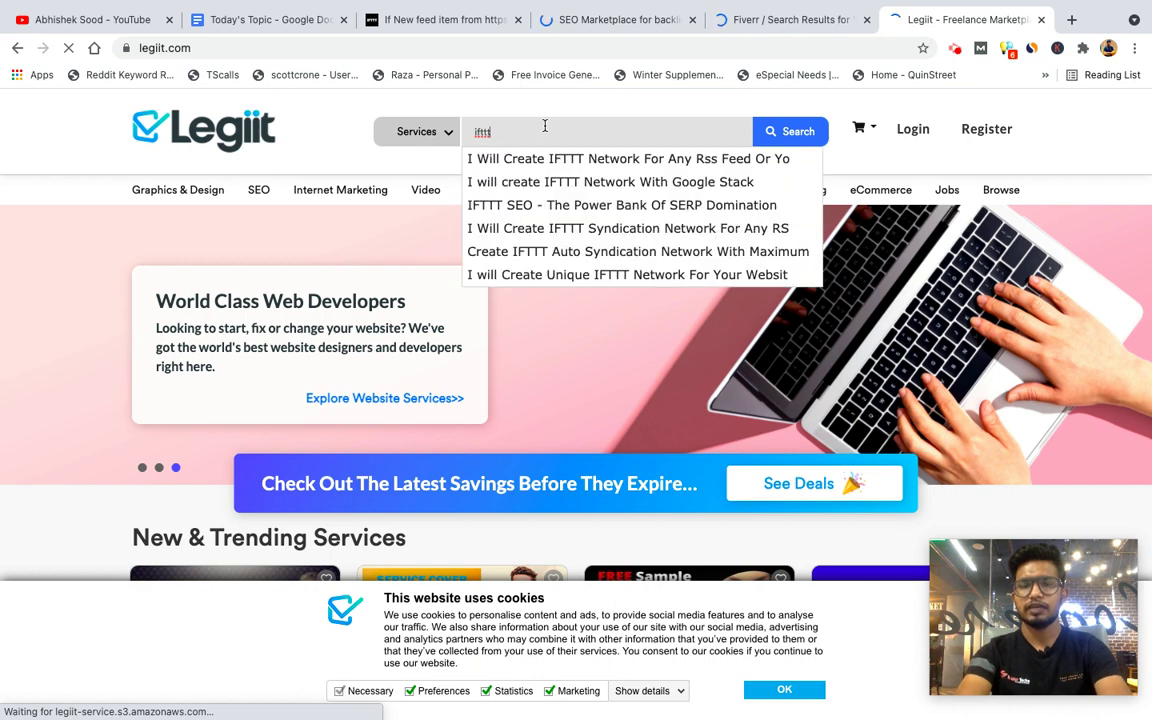
key("Return")
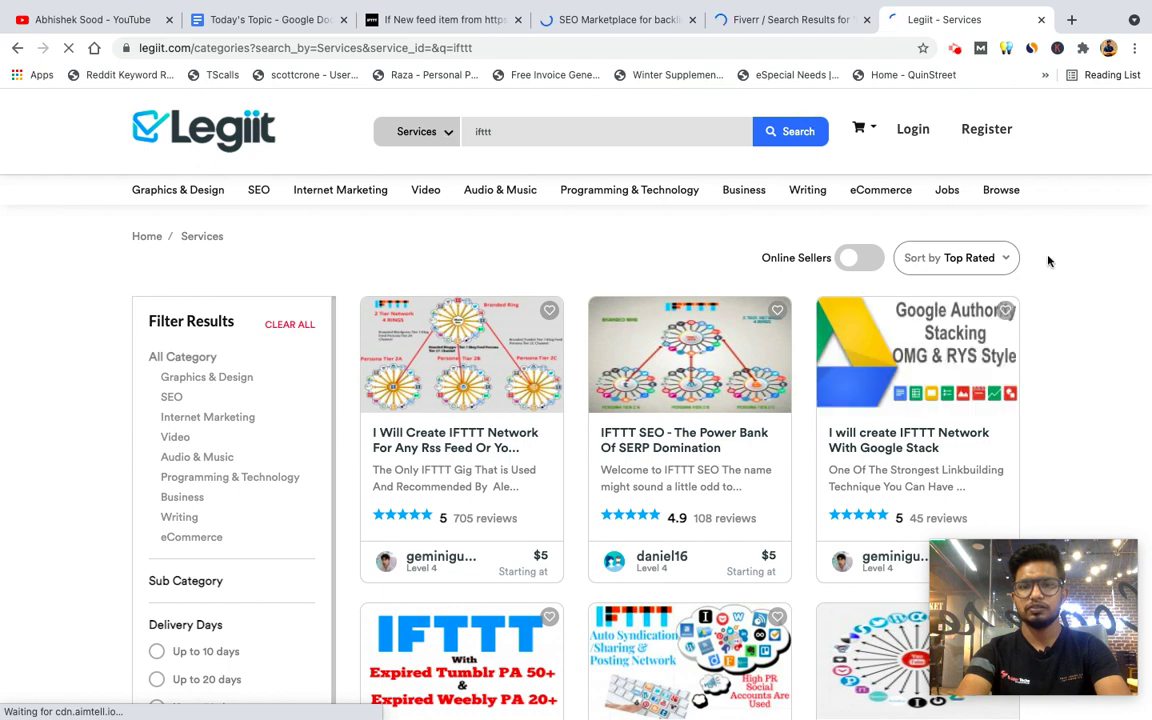
scroll(1088, 303, "down", 2)
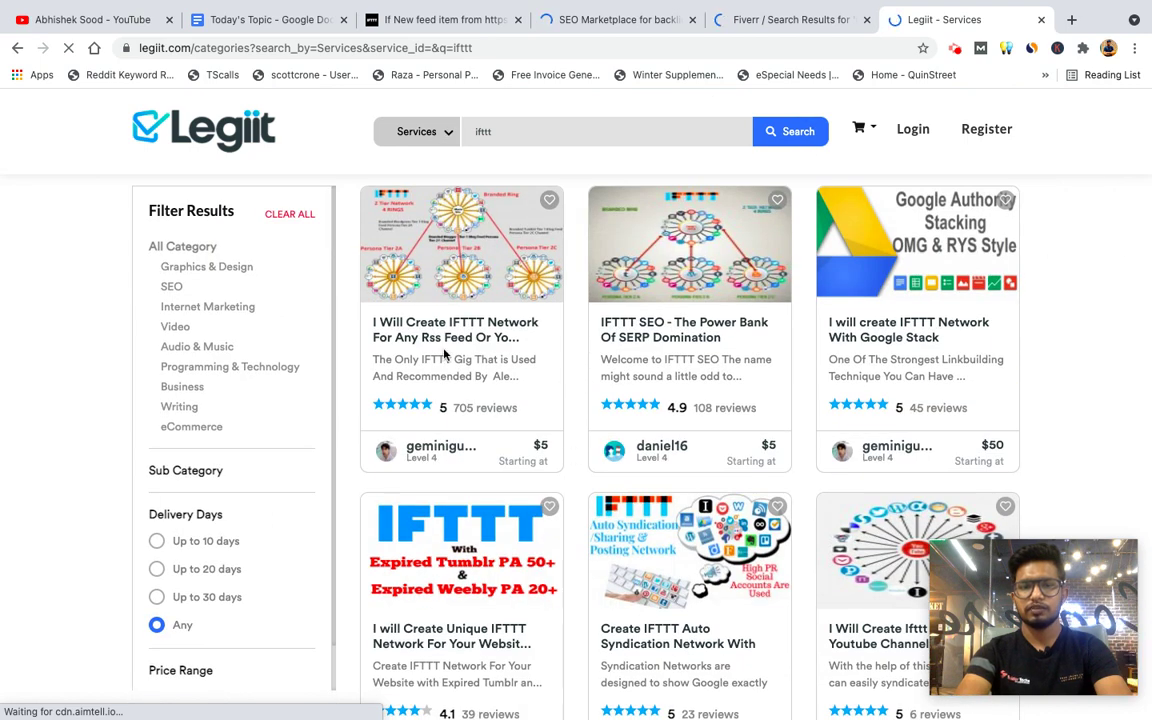
left_click(420, 318)
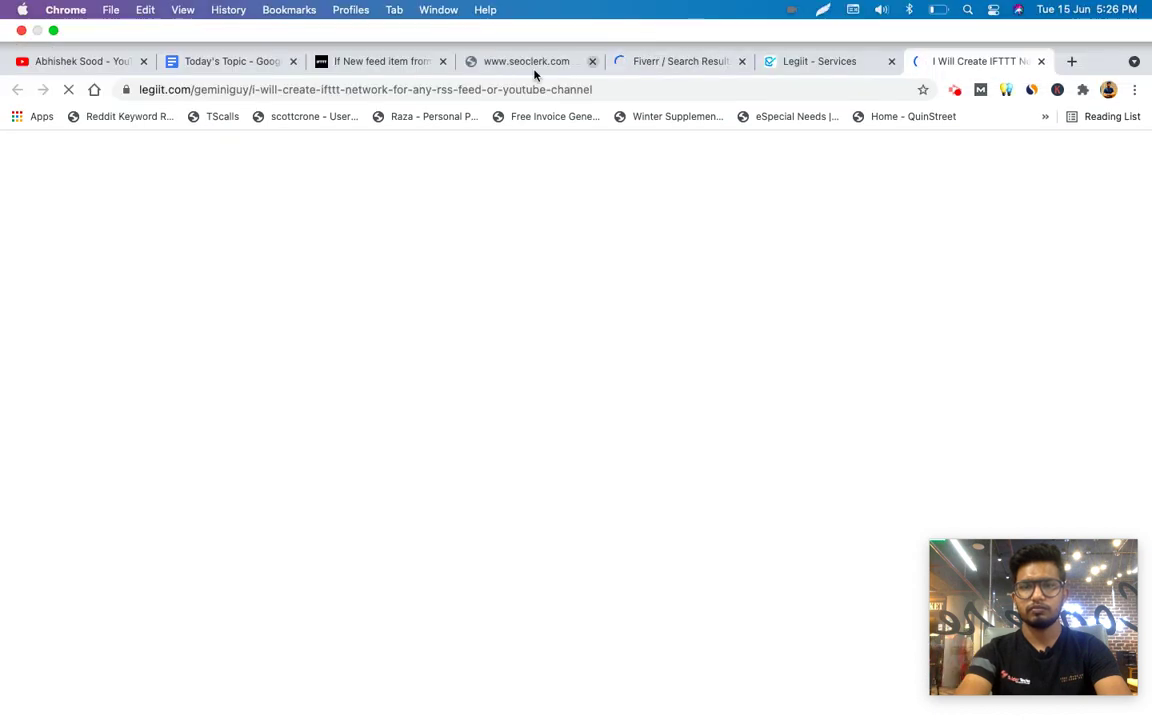
left_click(534, 73)
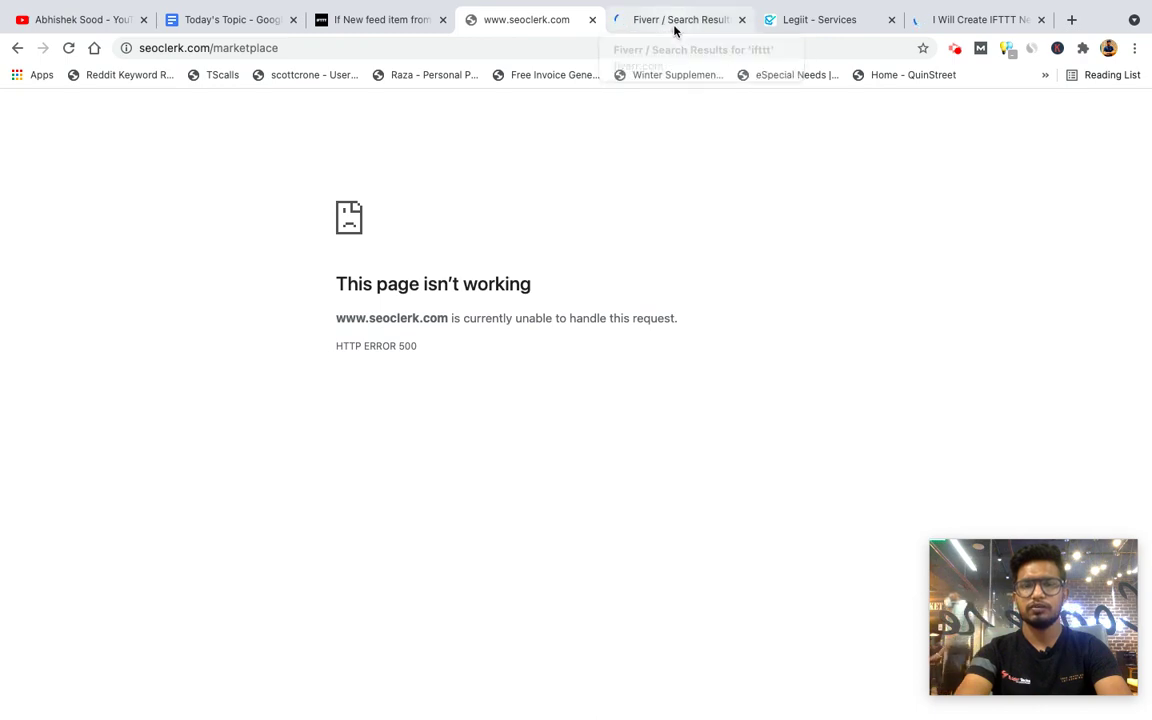
left_click(672, 20)
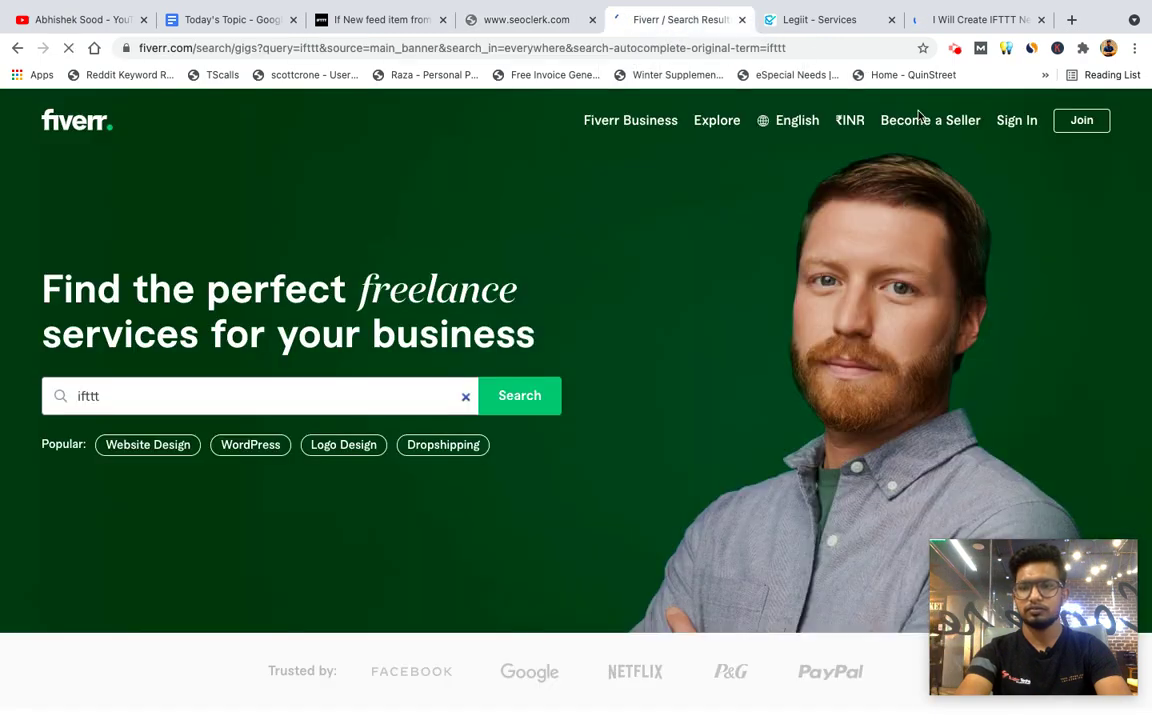
left_click(972, 20)
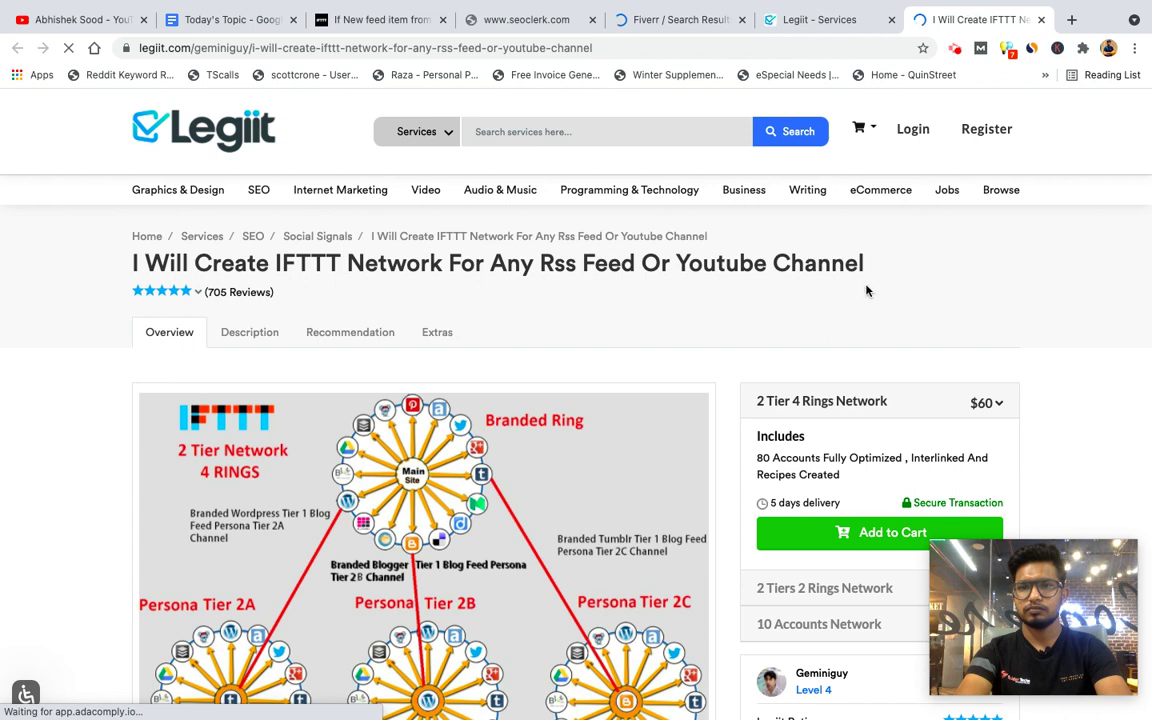
Step: Expand the '2 Tiers 2 Rings' and '10 Accounts Network' packages, then show the second gallery image
scroll(761, 362, "down", 2)
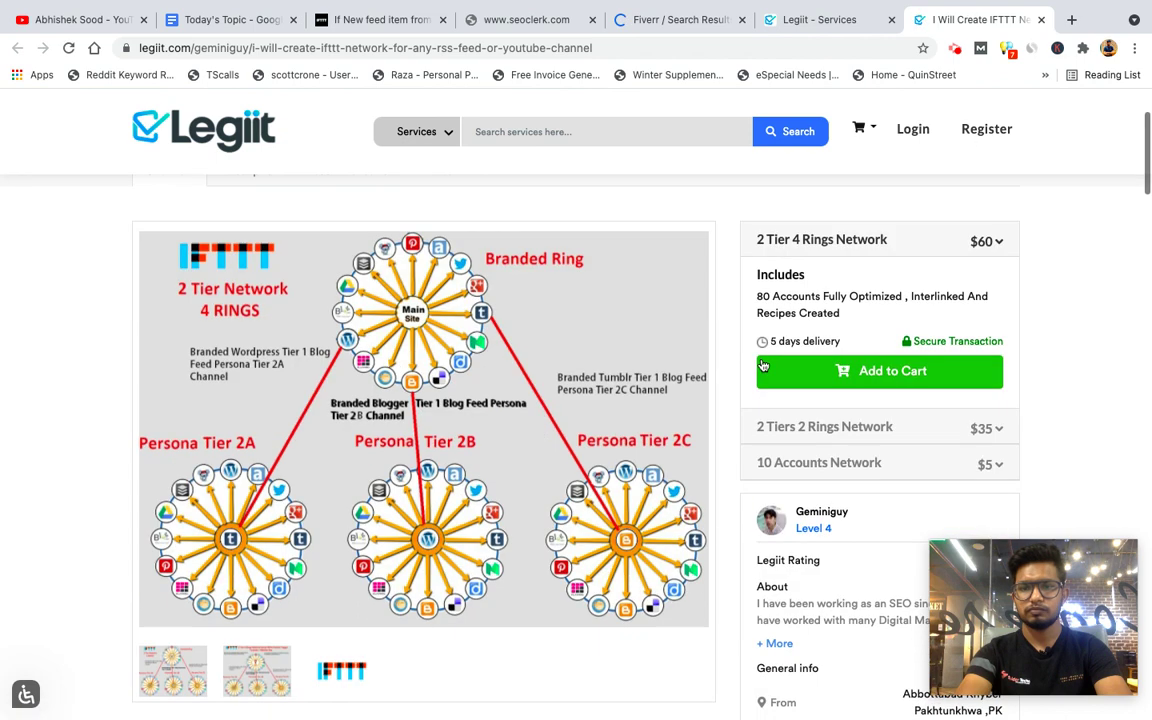
left_click(943, 430)
left_click(835, 461)
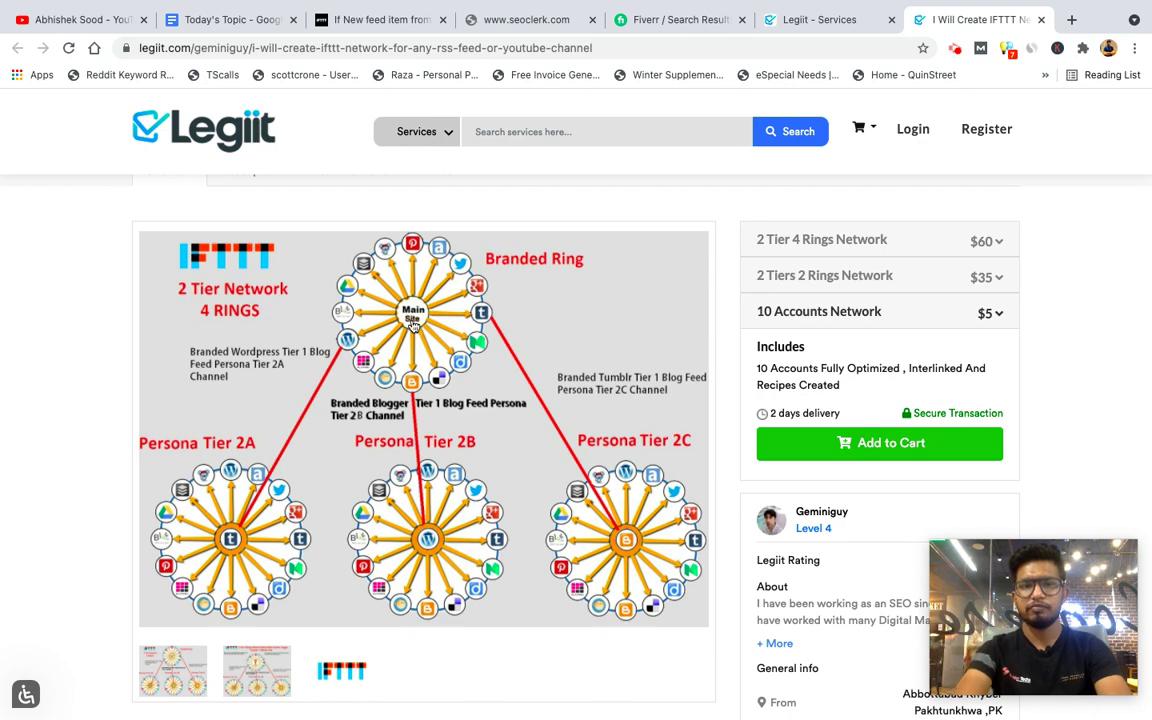
scroll(413, 322, "up", 5)
scroll(413, 325, "up", 3)
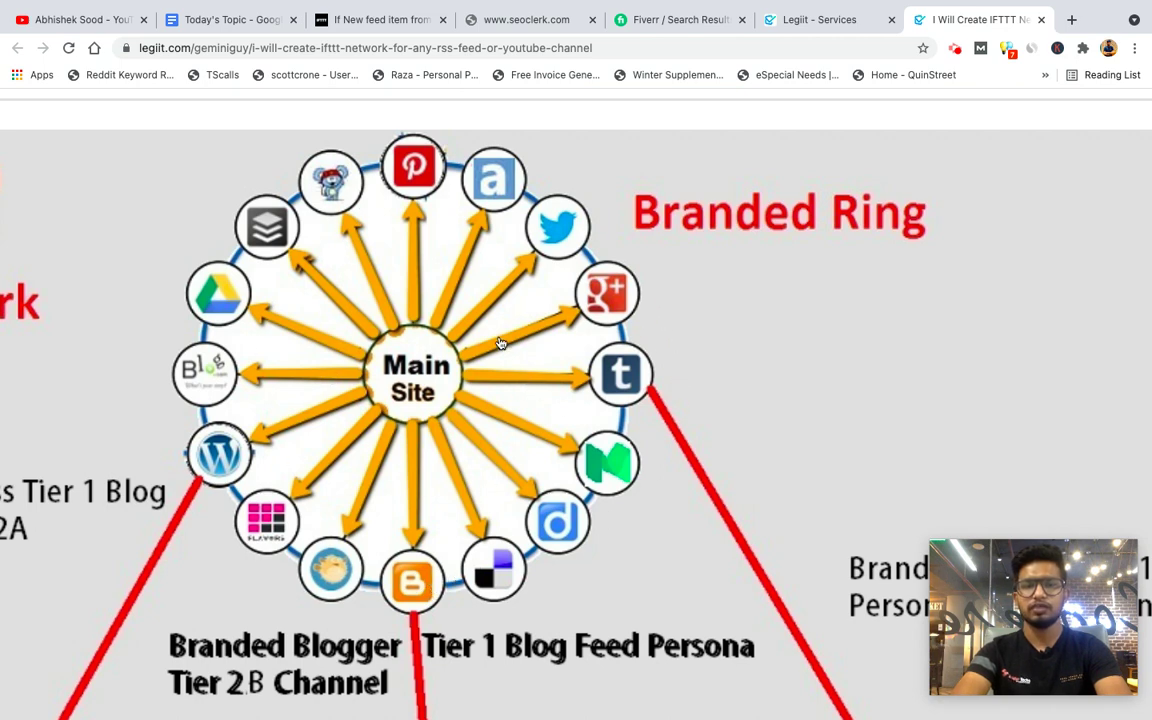
scroll(500, 343, "down", 5)
scroll(520, 348, "down", 3)
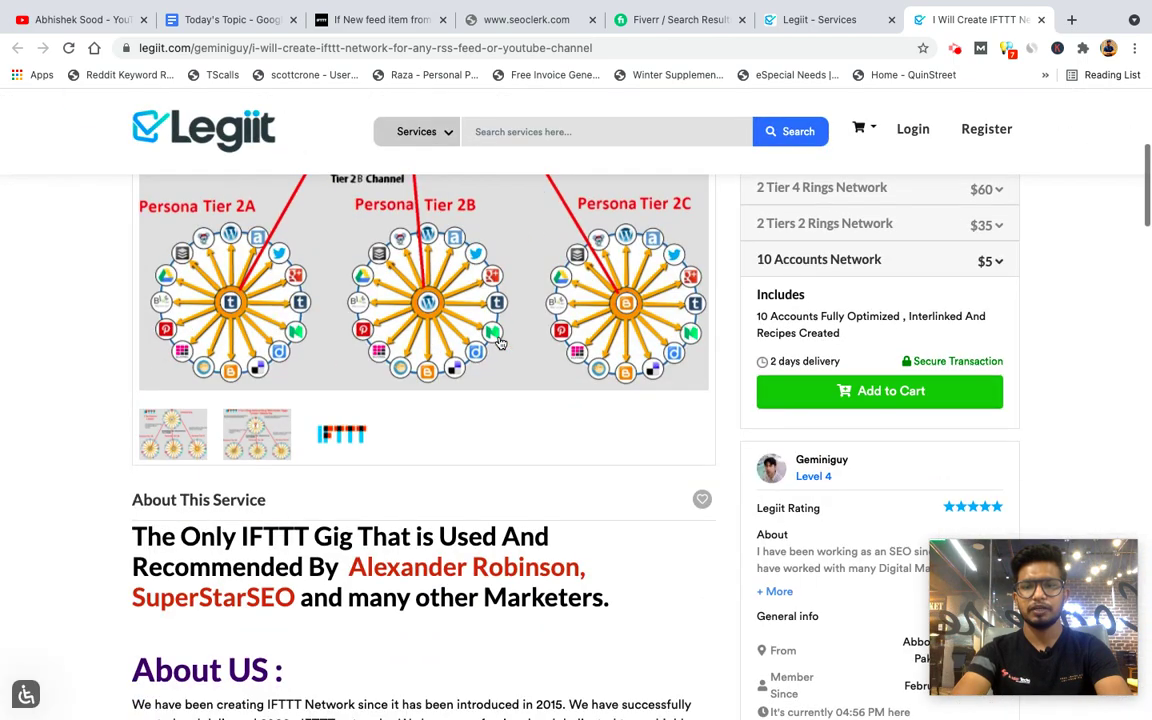
scroll(590, 467, "down", 4)
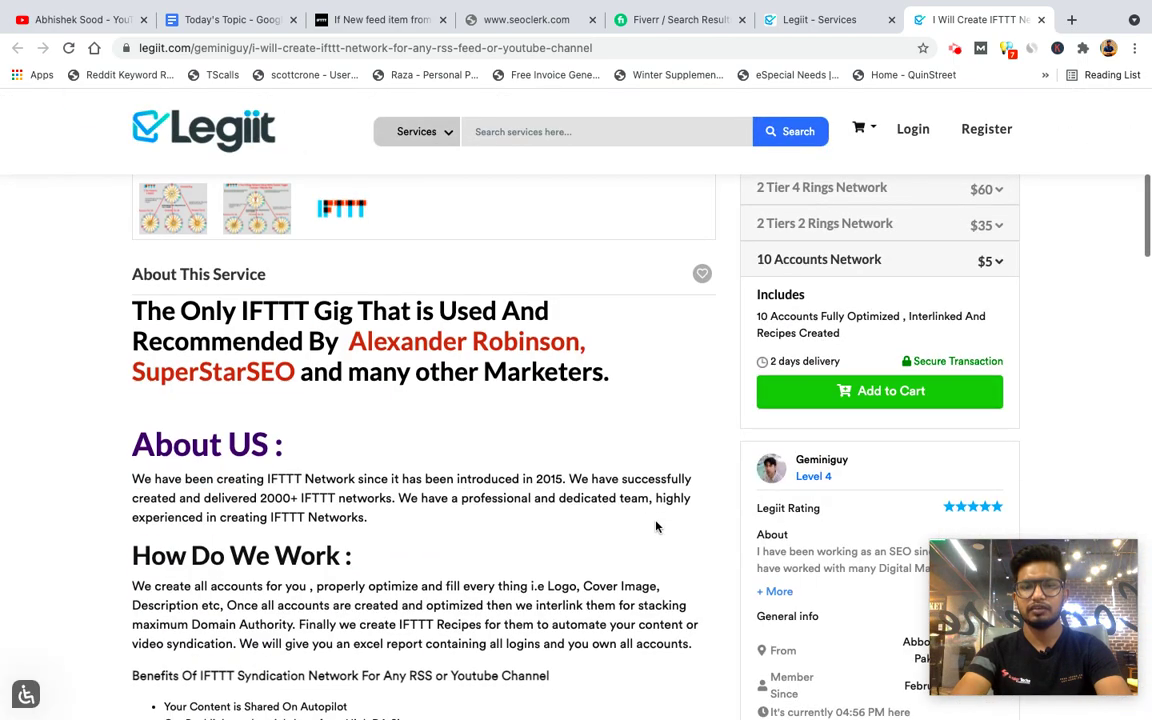
scroll(656, 527, "down", 3)
scroll(409, 392, "up", 10)
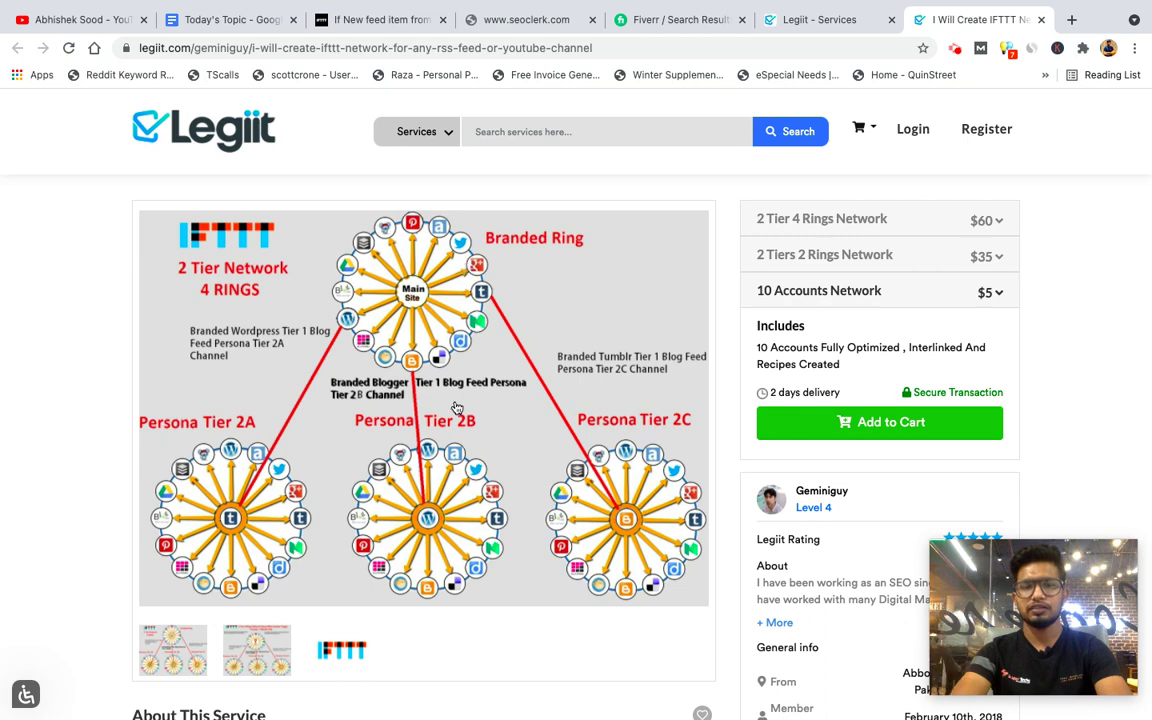
left_click(264, 653)
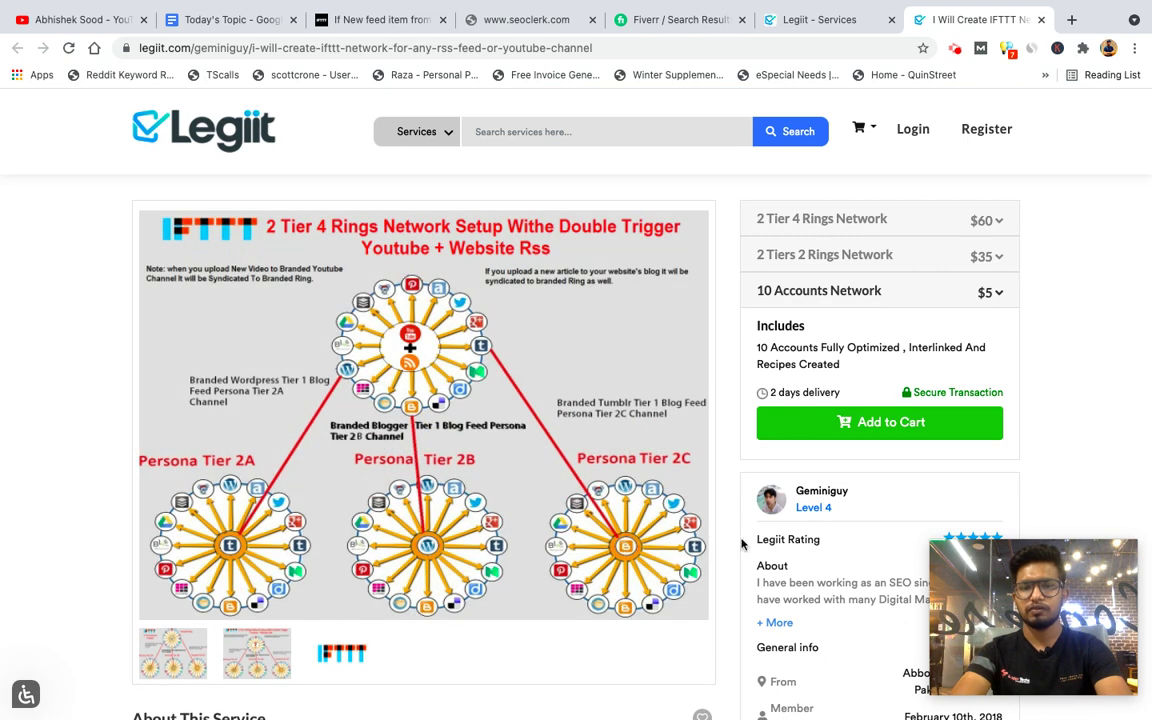
Step: Close the Join Fiverr prompt, browse the ifttt gig results, and return to the IFTTT applet tab
left_click(790, 20)
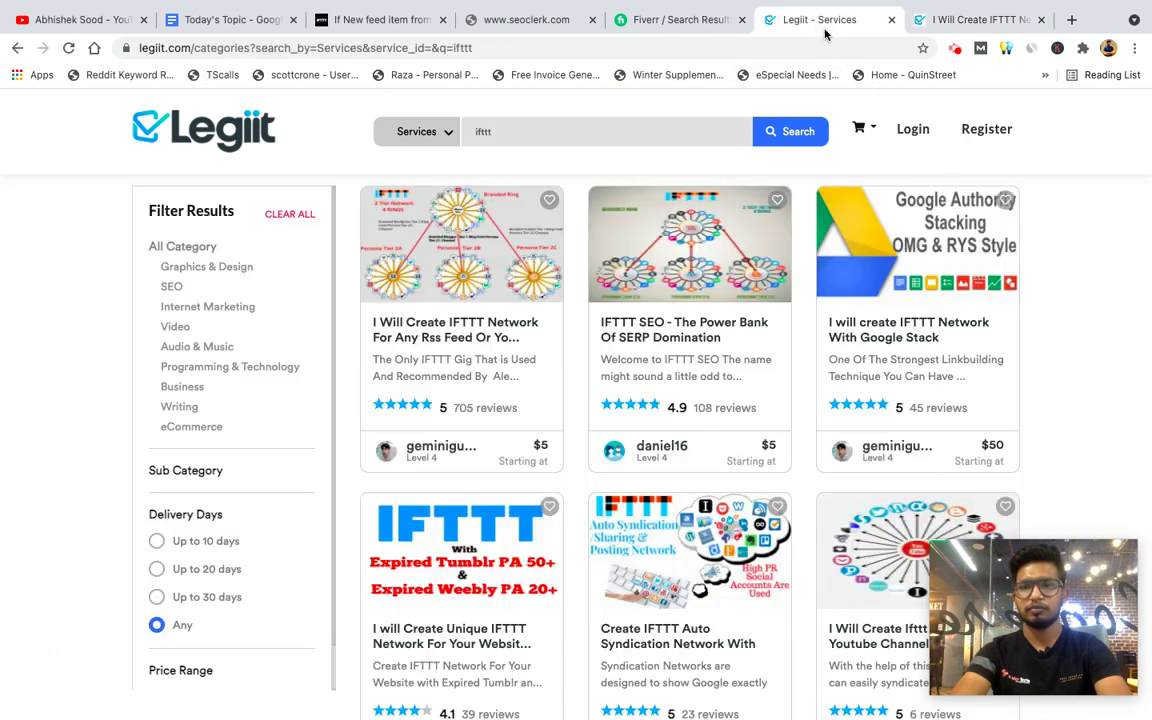
left_click(676, 20)
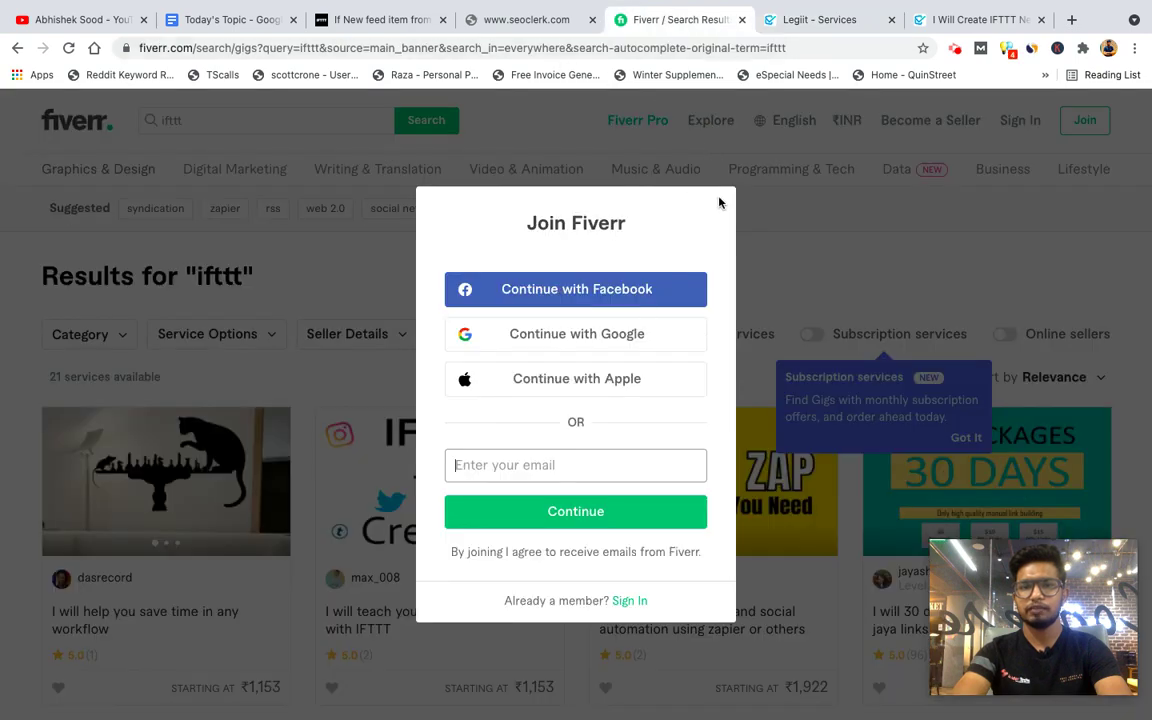
left_click(808, 438)
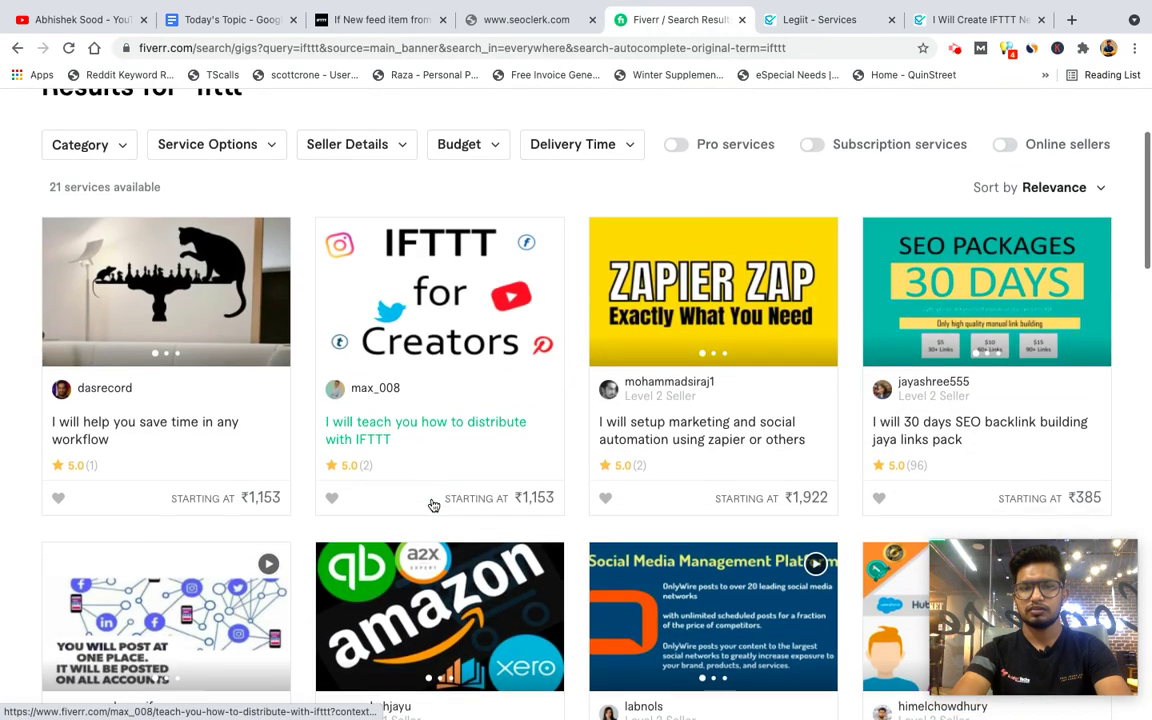
scroll(433, 505, "down", 1)
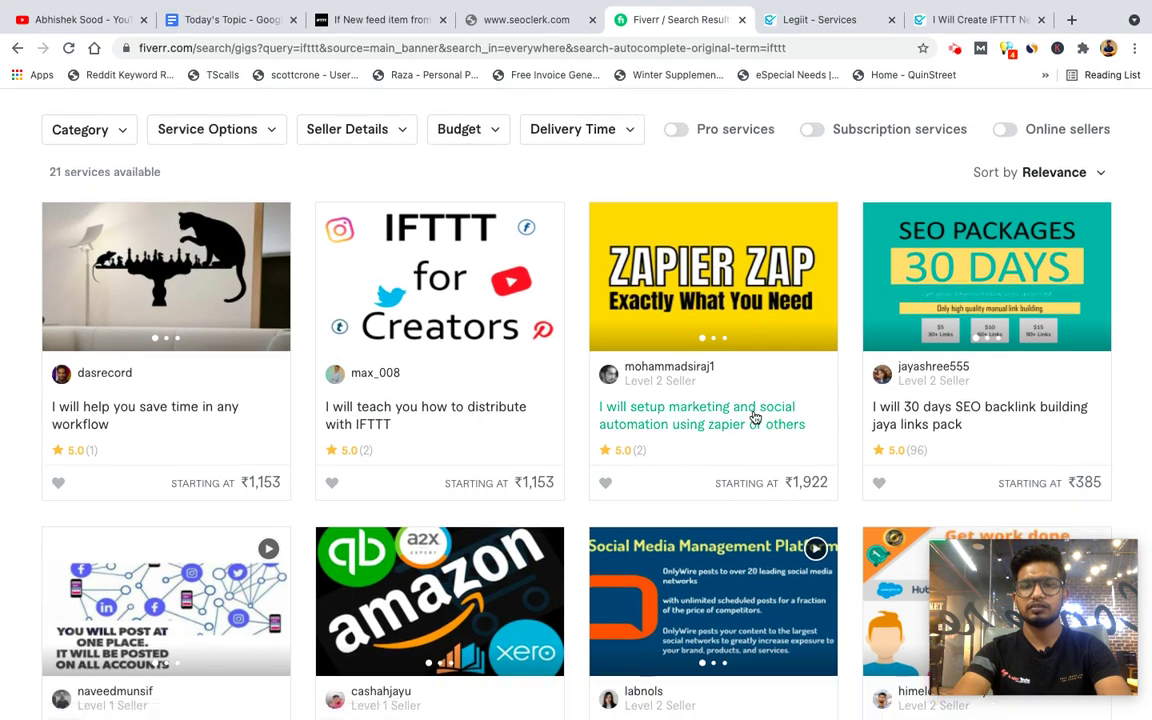
scroll(755, 414, "up", 3)
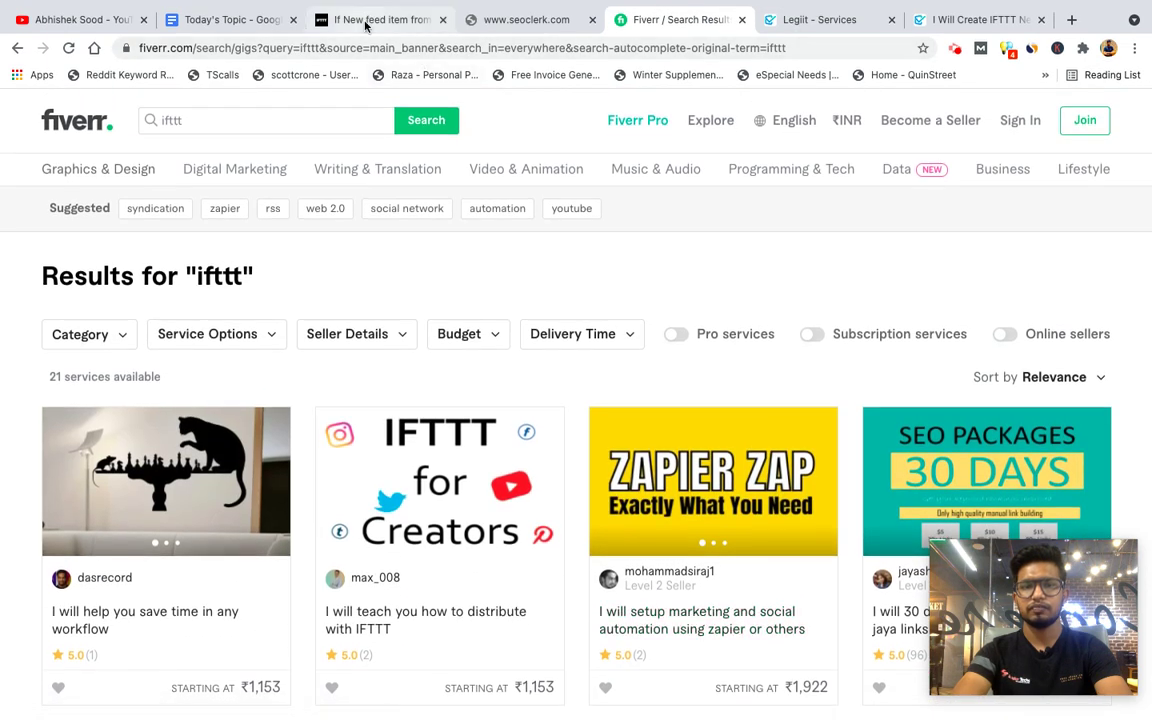
left_click(366, 22)
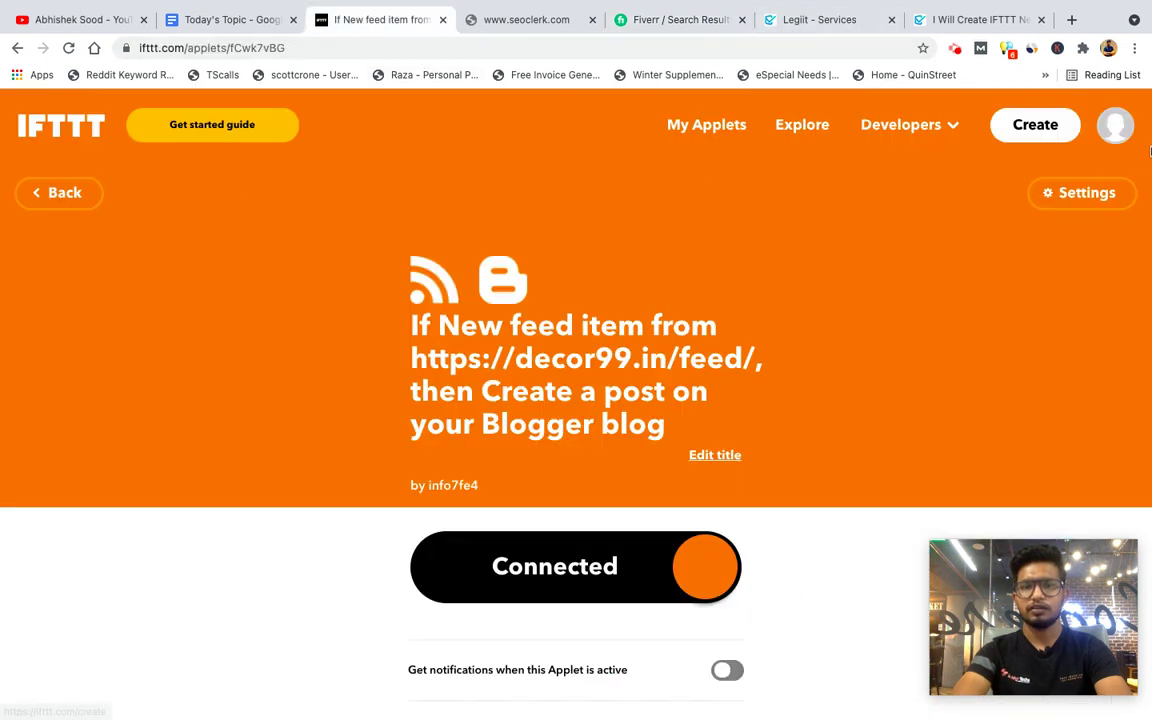
Step: Start a new applet and search the trigger services for 'rss', glancing at the Legiit diagram
left_click(1030, 124)
left_click(980, 20)
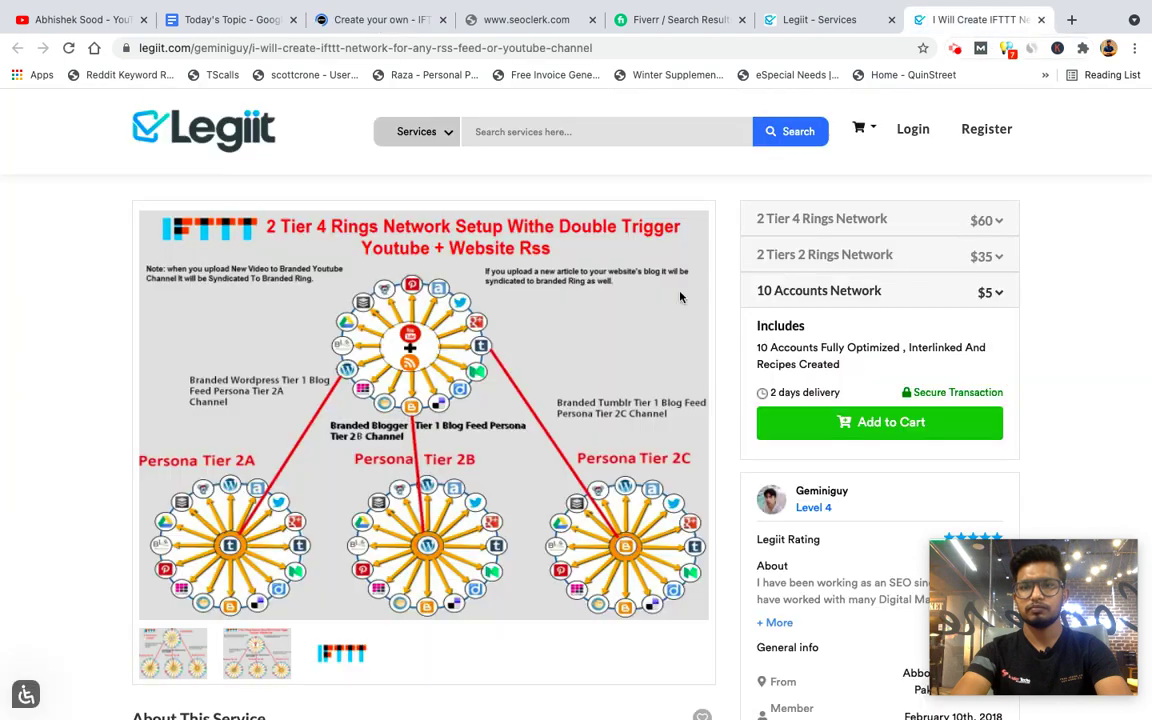
left_click(420, 330)
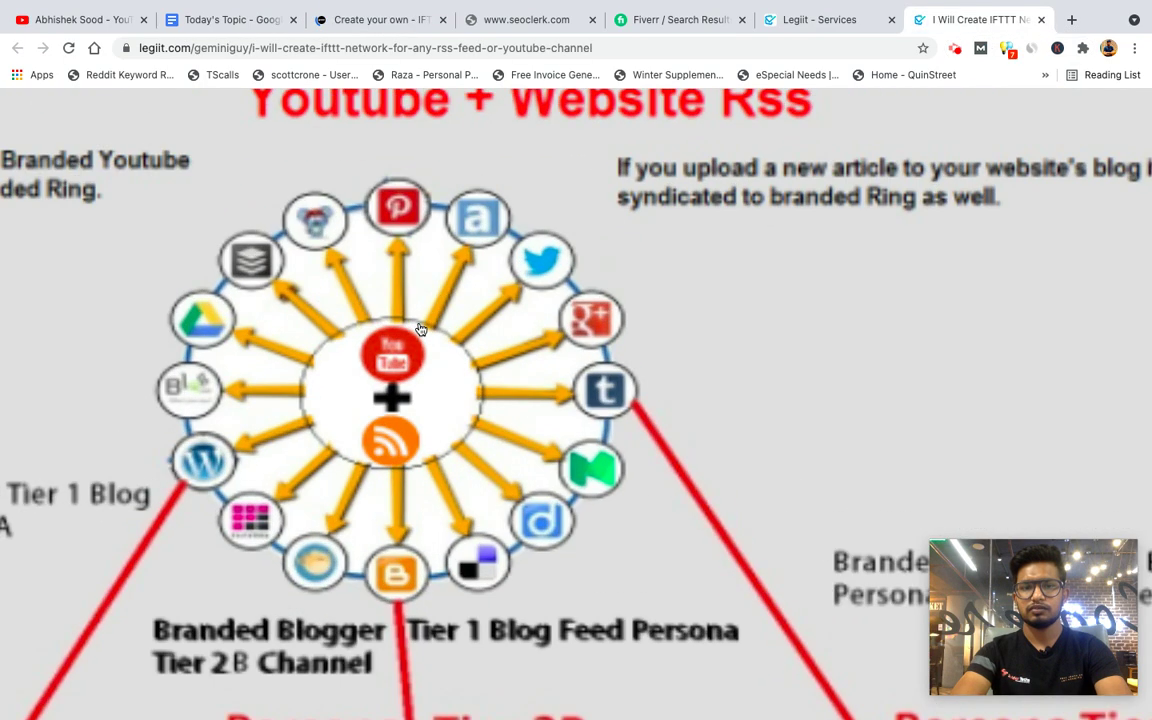
left_click(333, 27)
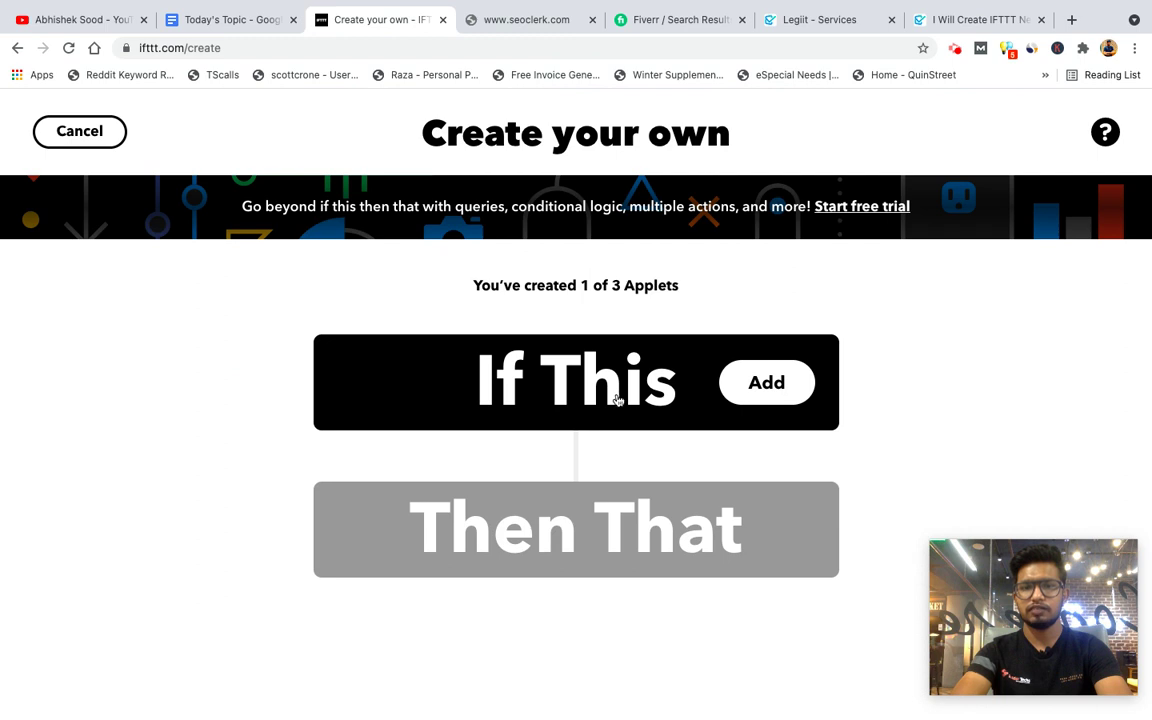
left_click(685, 378)
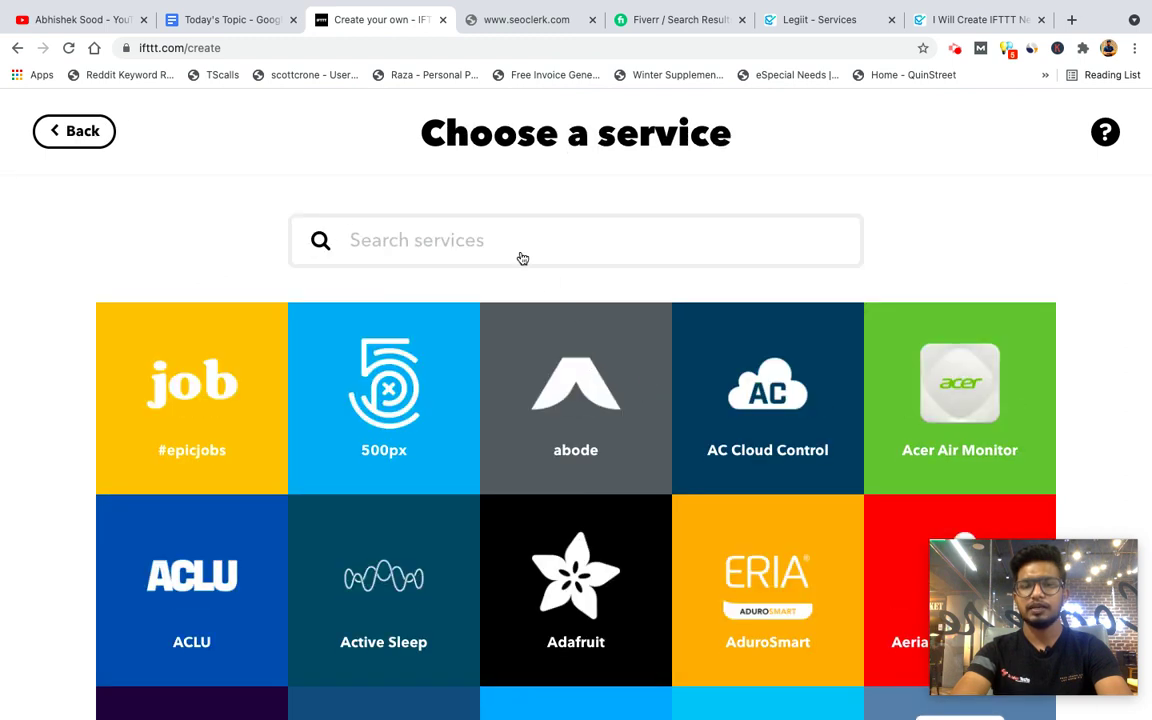
type("rss")
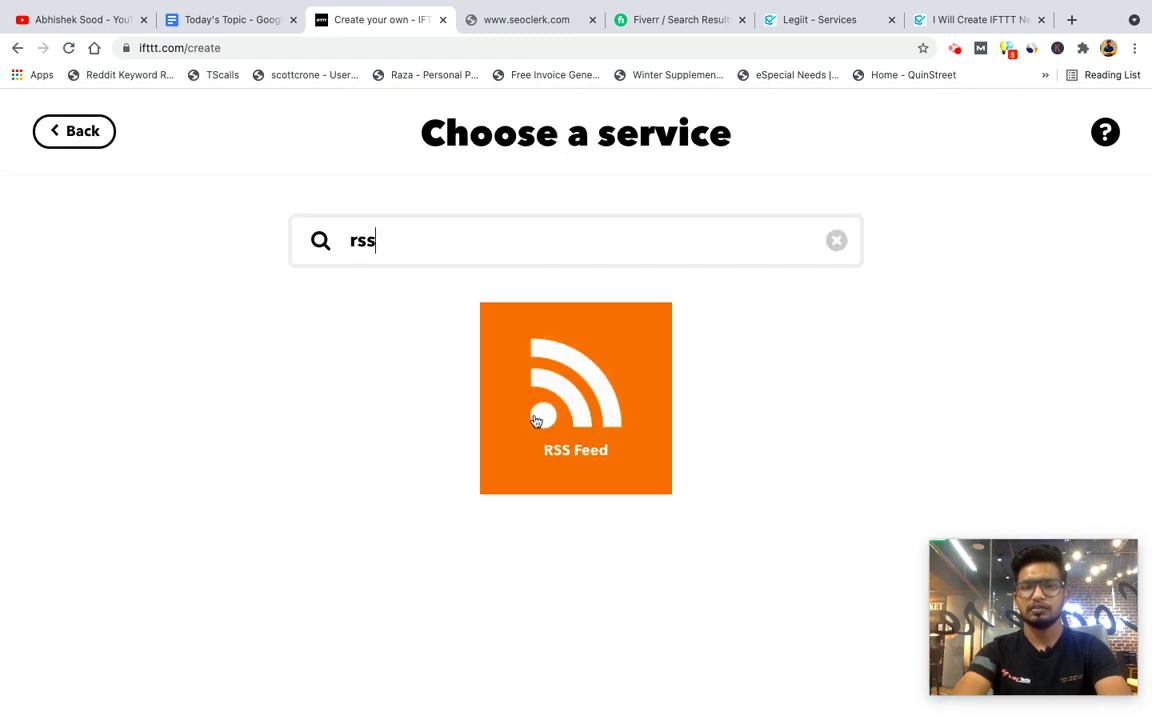
left_click(40, 130)
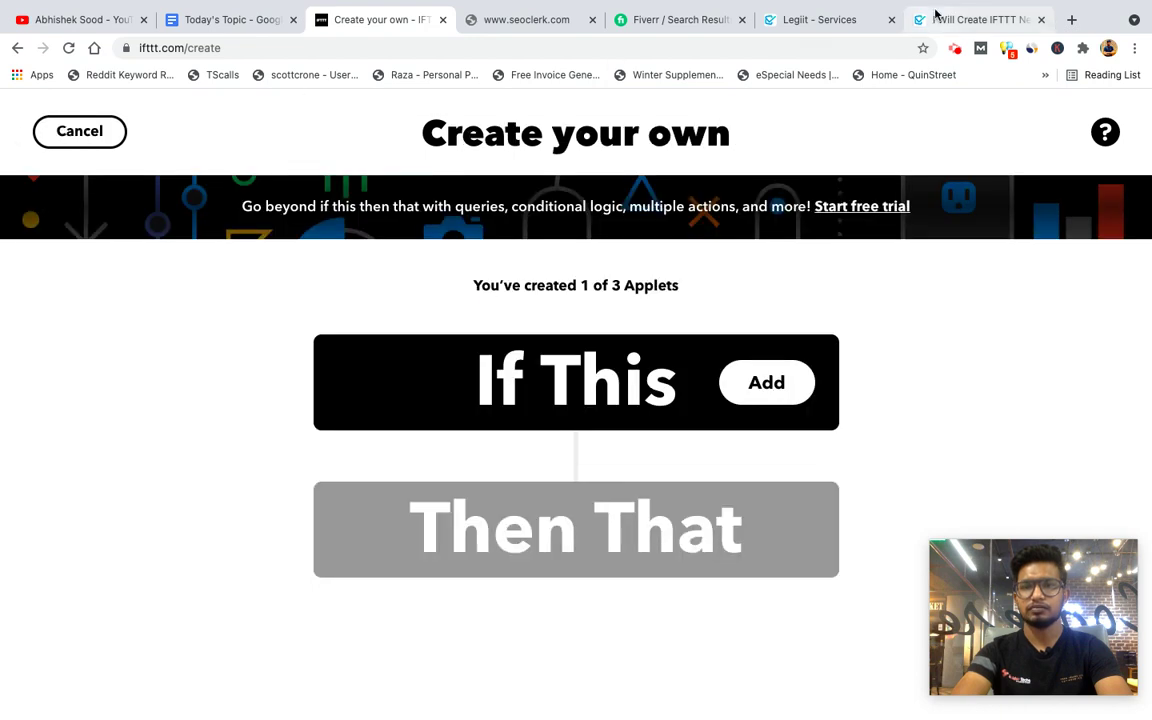
Step: Scroll the Legiit gig to About This Service, then bring up the Today's Topic document
left_click(980, 19)
mouse_move(350, 3)
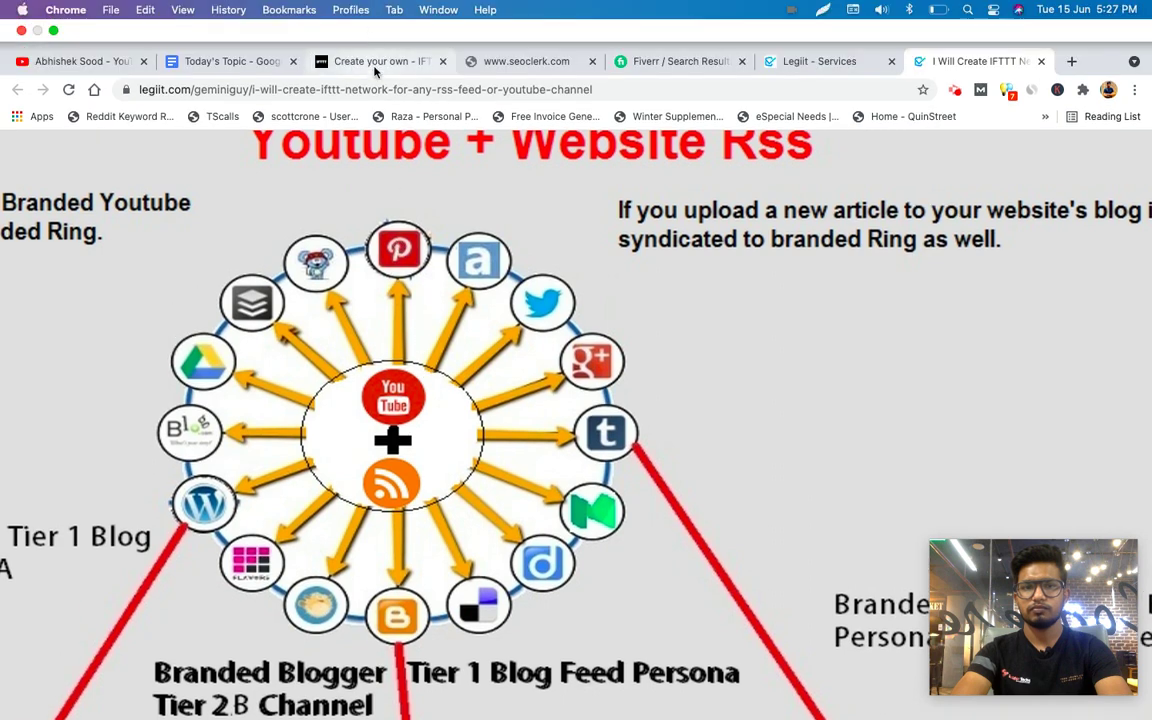
left_click(376, 64)
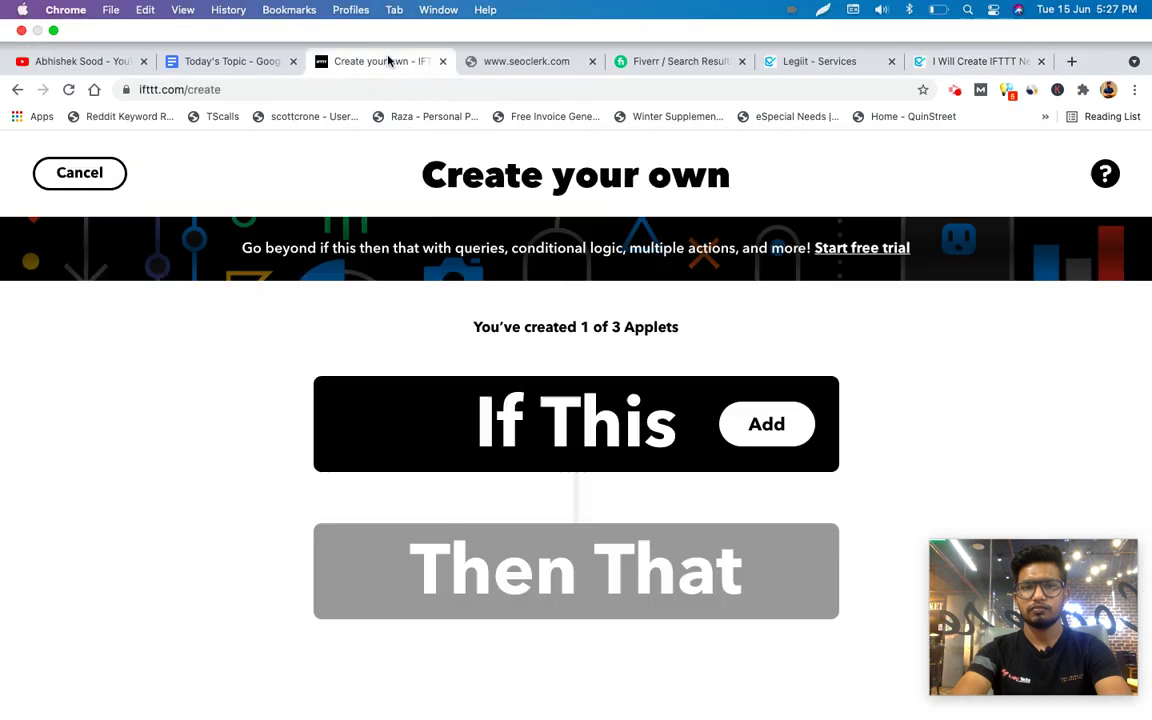
left_click(980, 22)
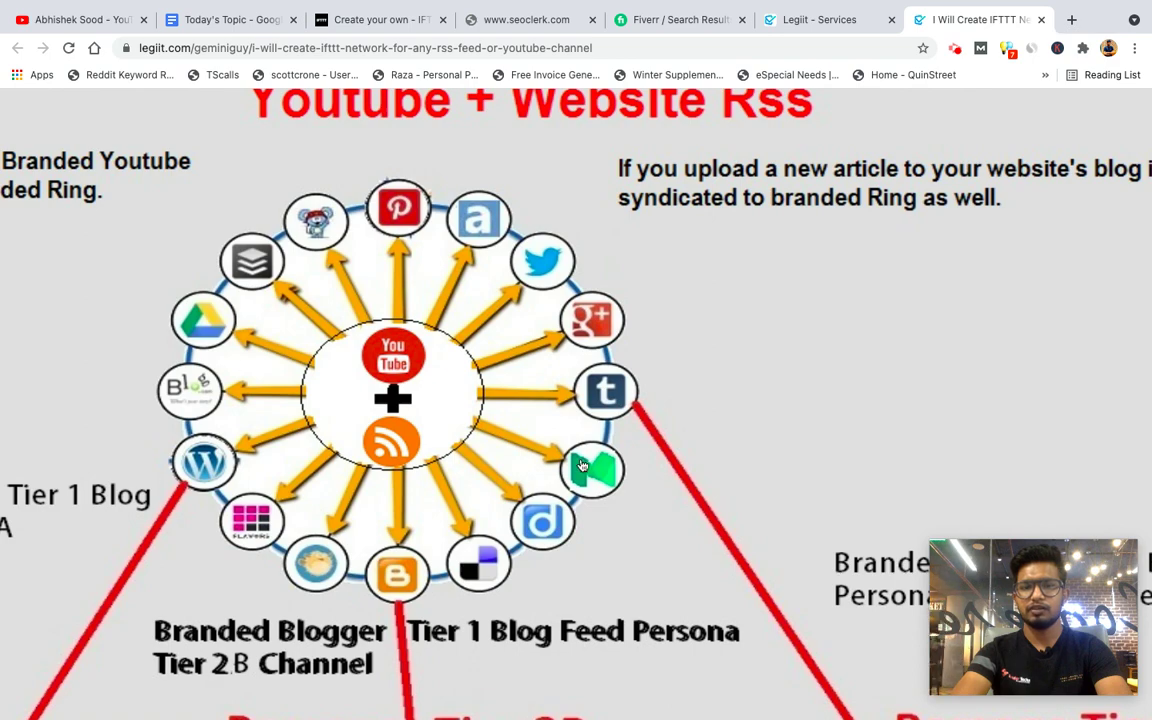
scroll(340, 268, "down", 5)
scroll(599, 441, "down", 5)
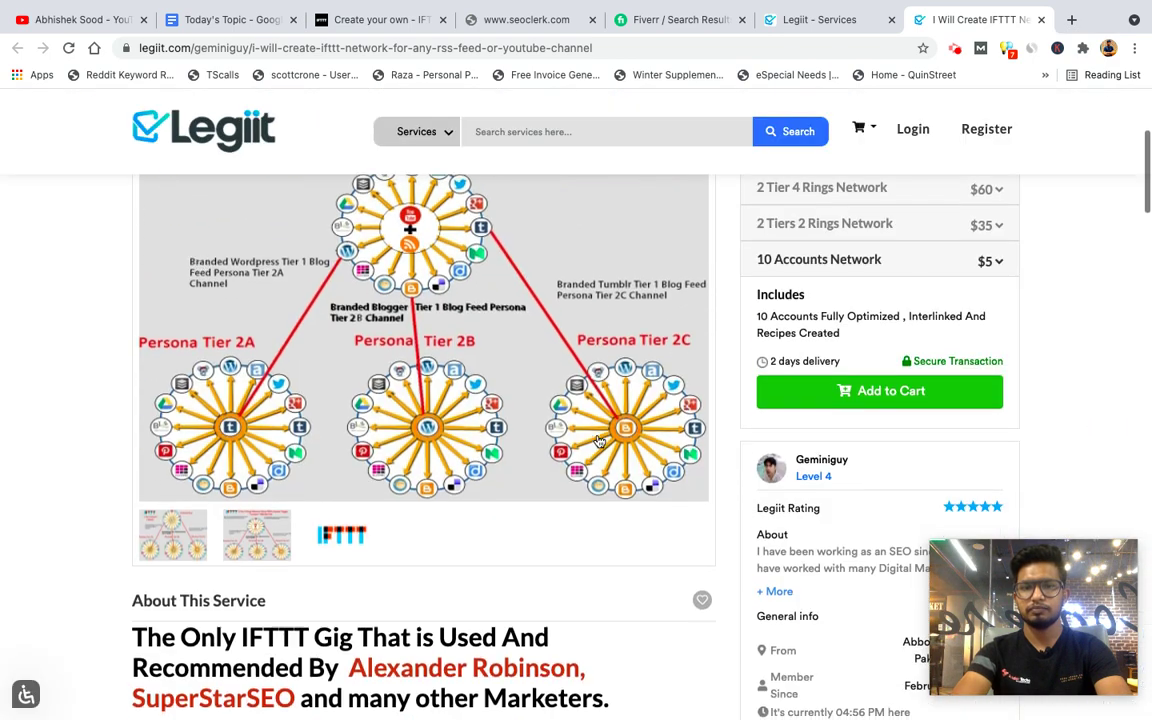
left_click(250, 21)
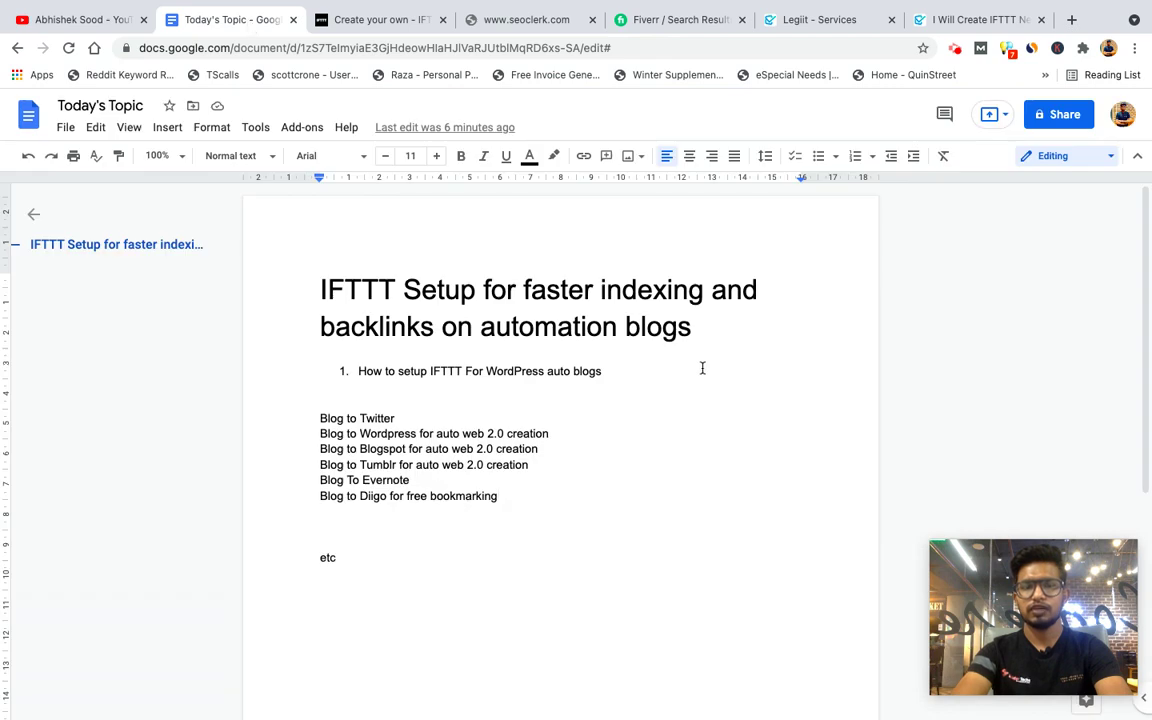
Step: Review the WordPress auto blogs item and the six 'Blog to' targets listed beneath it
left_click(362, 372)
left_click(668, 366, "shift")
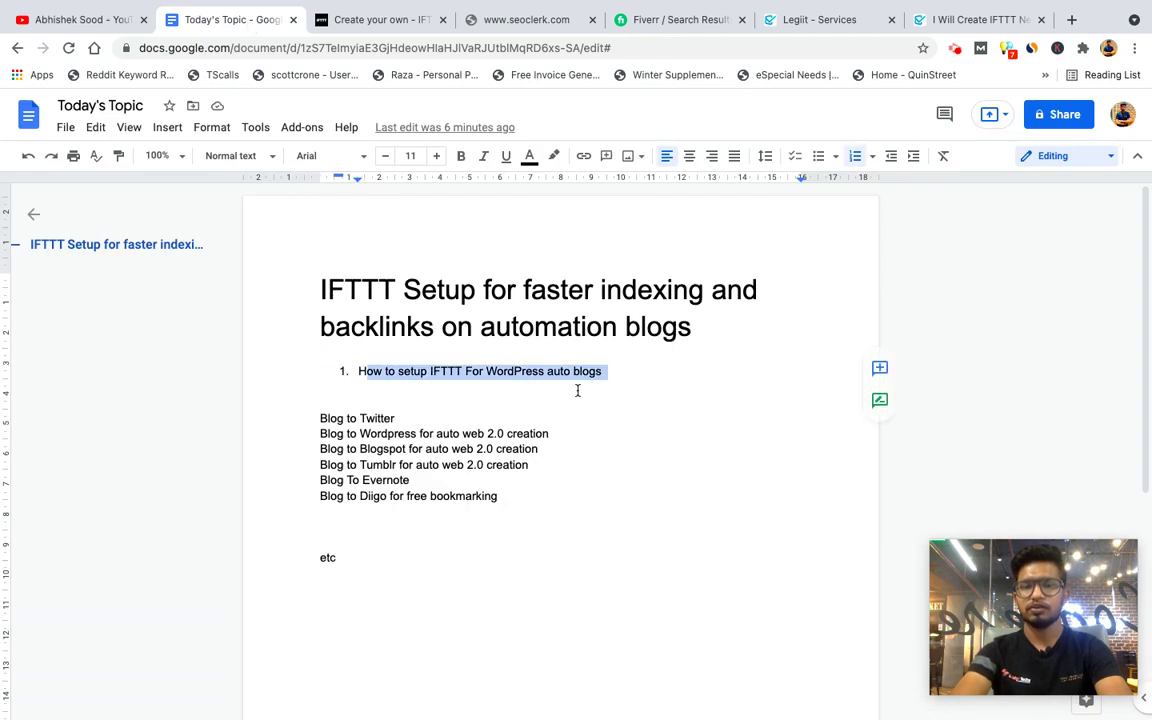
left_click(665, 402)
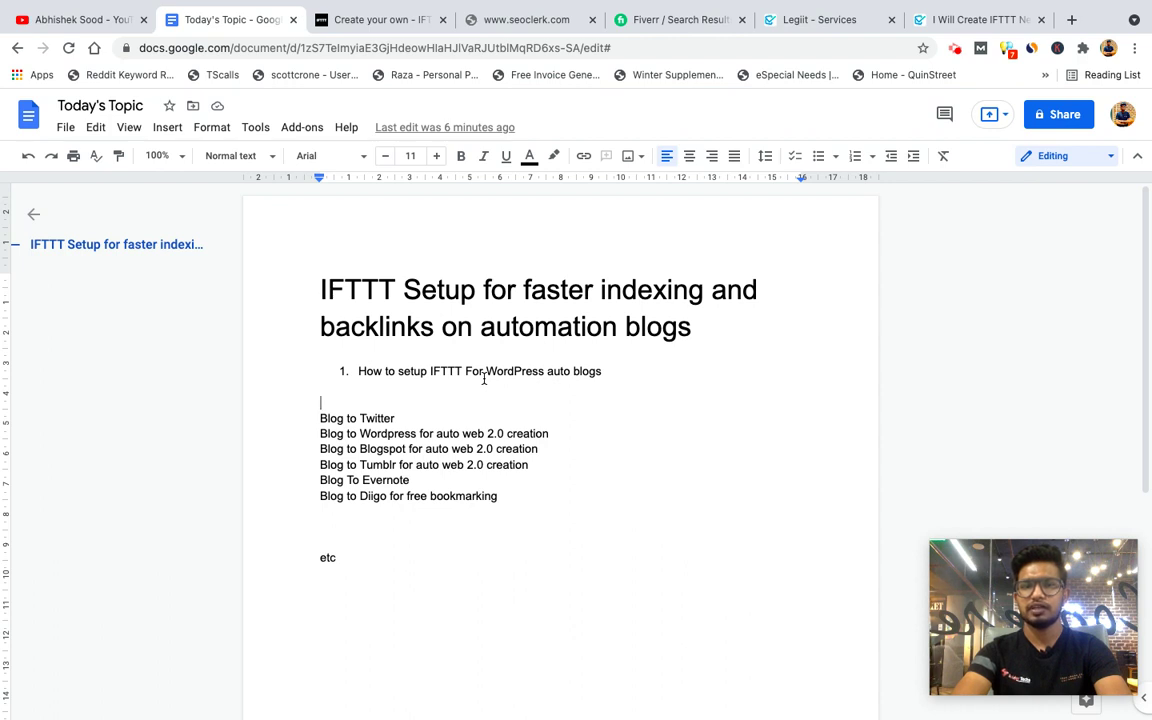
left_click(463, 433)
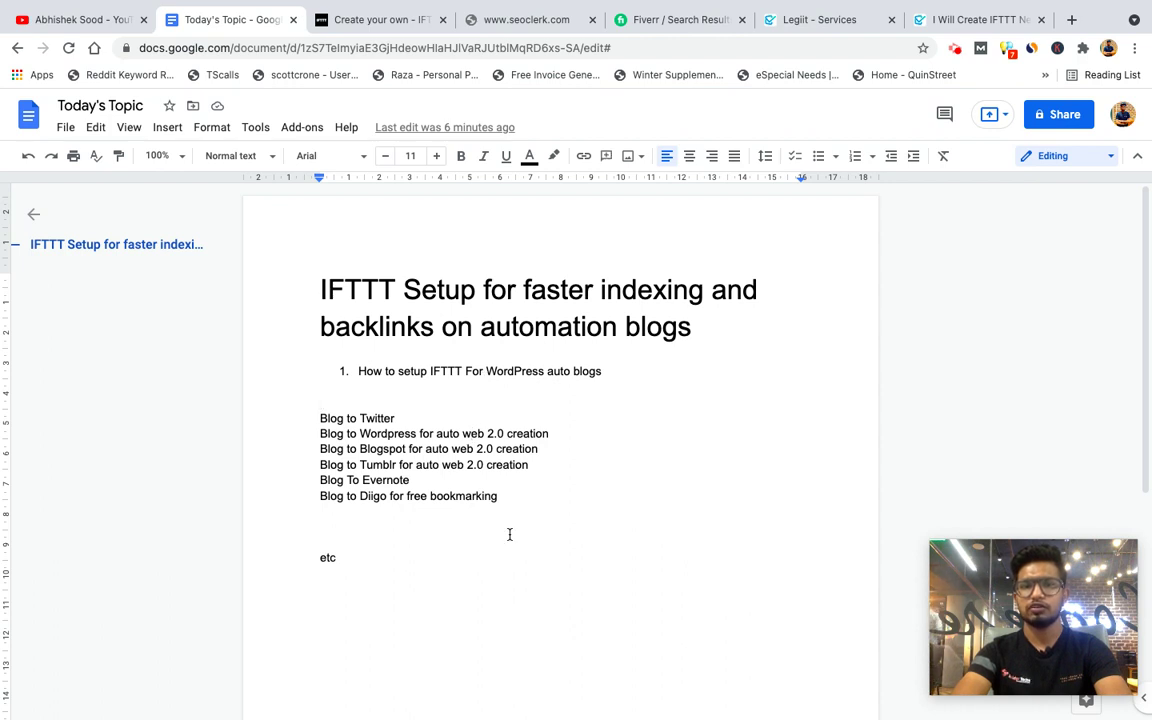